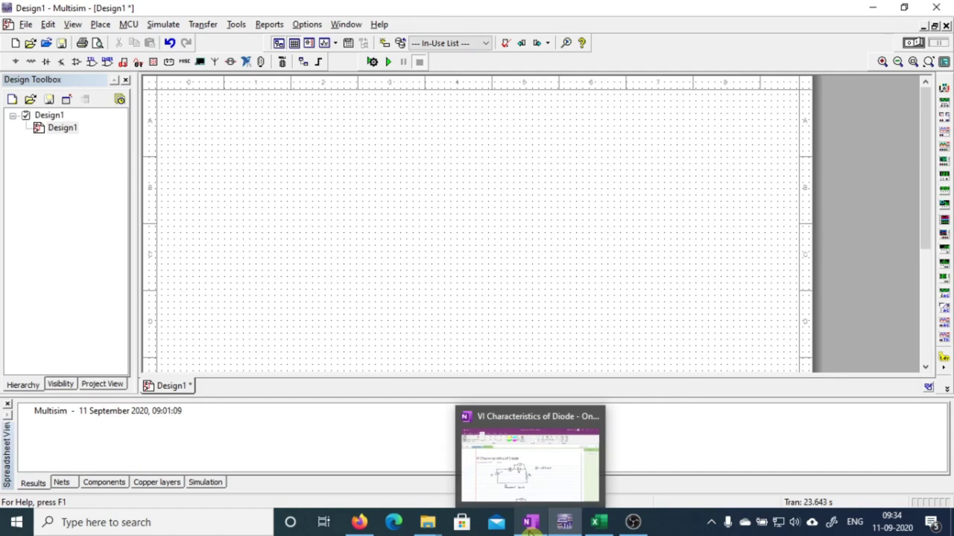
- In OneNote, underline "forward bias" in red and sketch graph axes labelled Vd and Id beside the forward-bias circuit
click(530, 522)
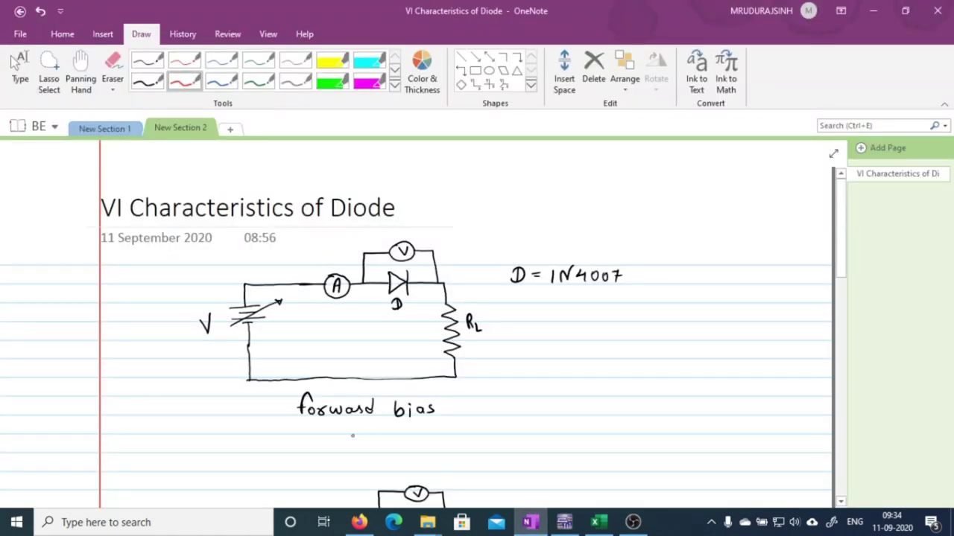
drag(350, 423, 395, 427)
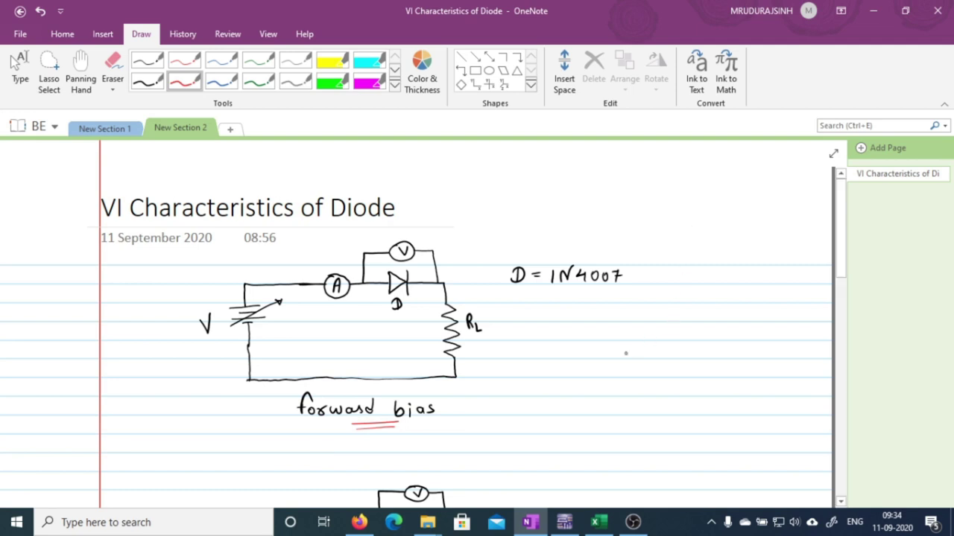
mouse_move(634, 341)
mouse_down()
mouse_move(745, 339)
mouse_move(706, 347)
mouse_move(705, 368)
mouse_up()
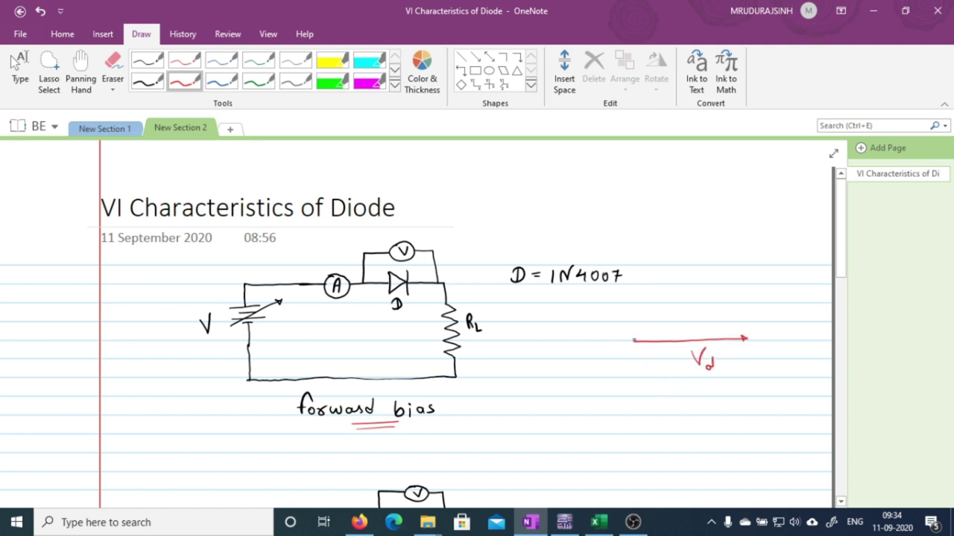
drag(634, 342, 639, 234)
mouse_move(610, 303)
mouse_down()
mouse_move(611, 316)
mouse_move(617, 301)
mouse_up()
drag(605, 316, 626, 316)
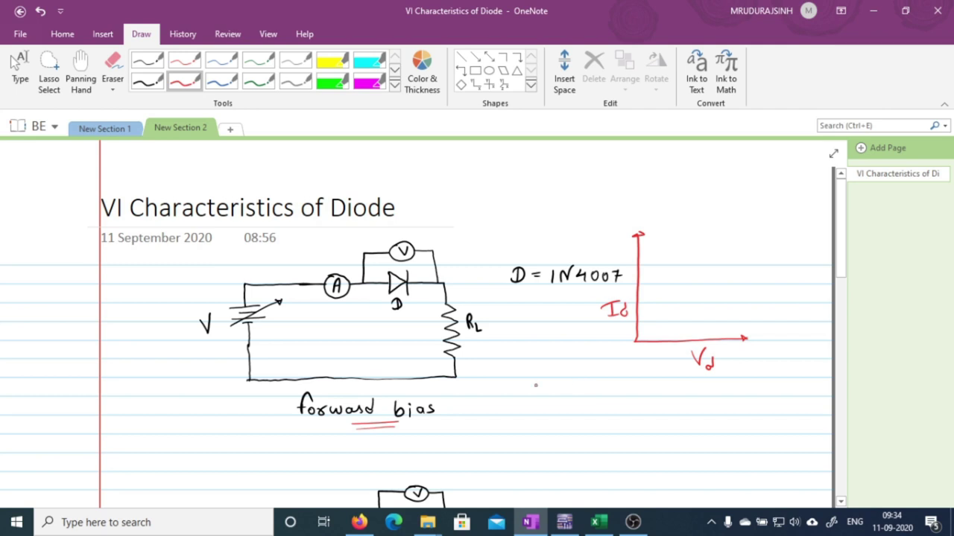
- Double-underline and circle the Id and Vd axis labels in red ink
drag(607, 327, 636, 321)
drag(700, 374, 717, 369)
drag(701, 380, 720, 376)
mouse_move(732, 339)
mouse_down()
mouse_move(680, 373)
mouse_move(745, 344)
mouse_up()
drag(625, 283, 641, 280)
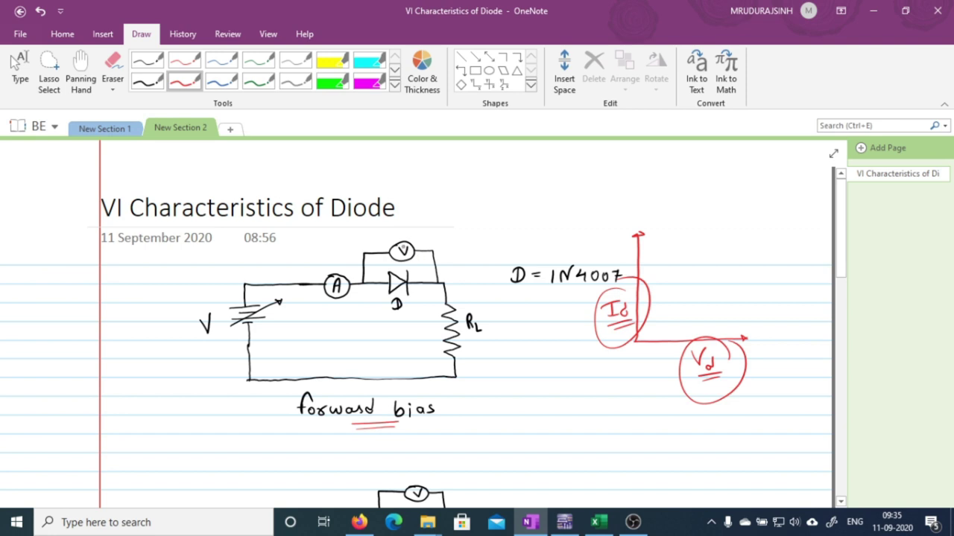
- Mark the voltmeter, ammeter, RL and V supply in the forward-bias circuit with red double underlines, and end inking
drag(409, 263, 424, 261)
drag(334, 304, 351, 302)
drag(472, 343, 491, 344)
drag(202, 342, 217, 342)
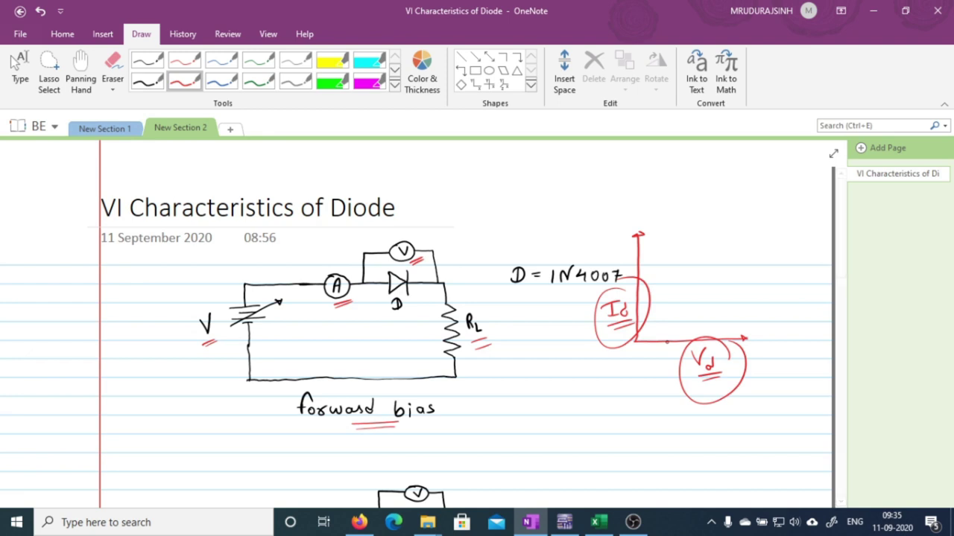
click(15, 63)
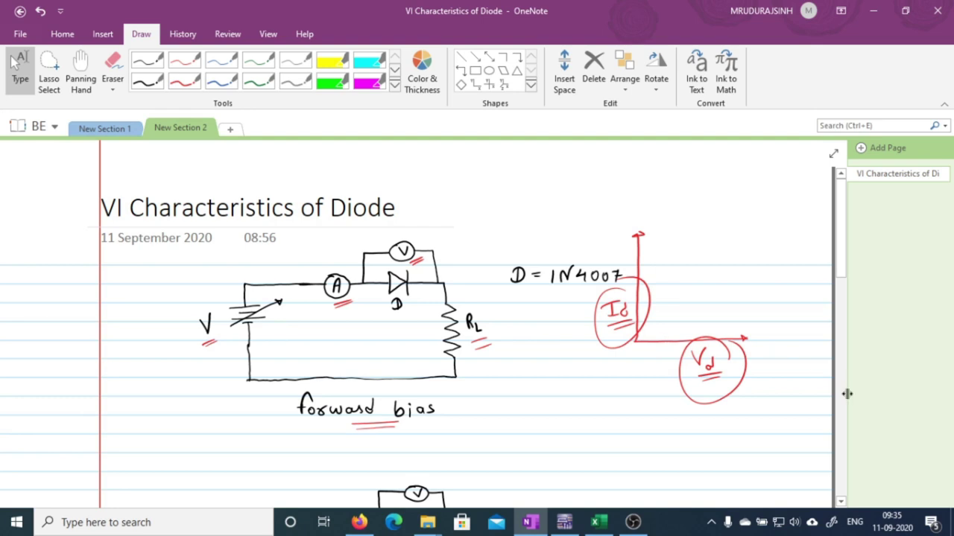
- Switch to Multisim and place a 1N4007 diode from the Diodes group, DIODE family, on the schematic
click(566, 524)
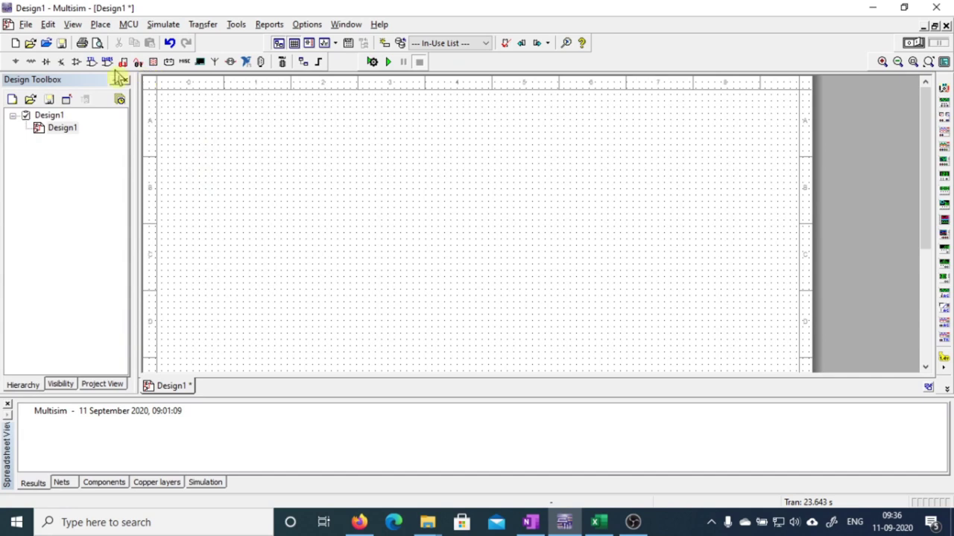
click(45, 62)
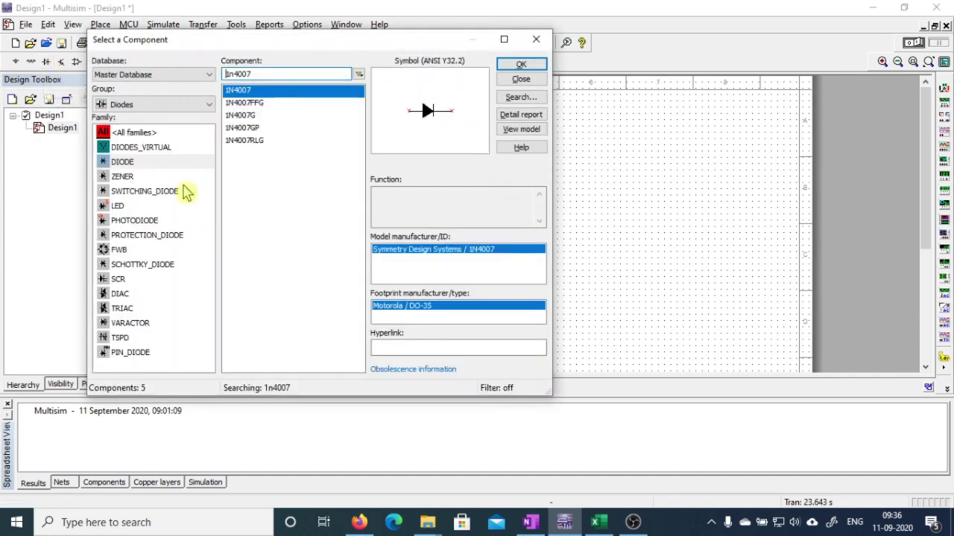
click(156, 104)
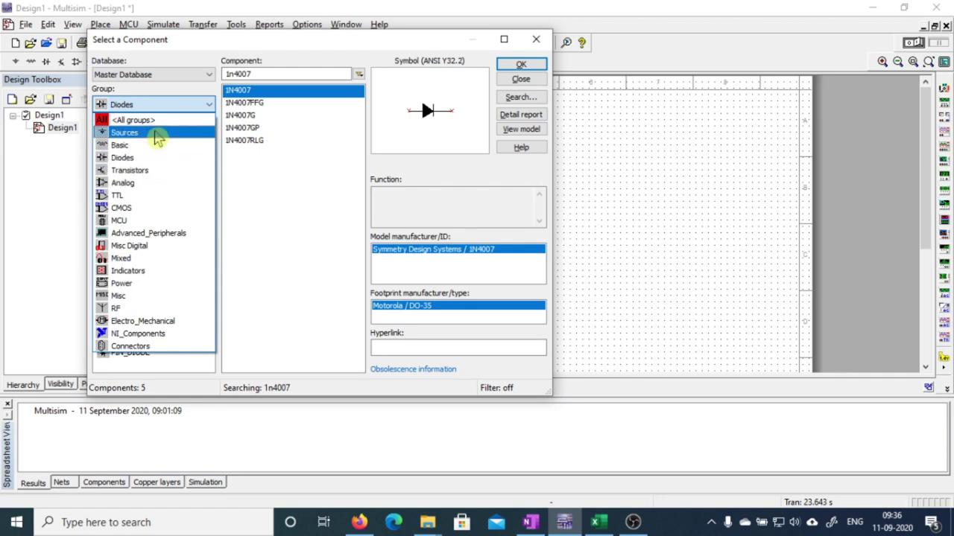
click(128, 158)
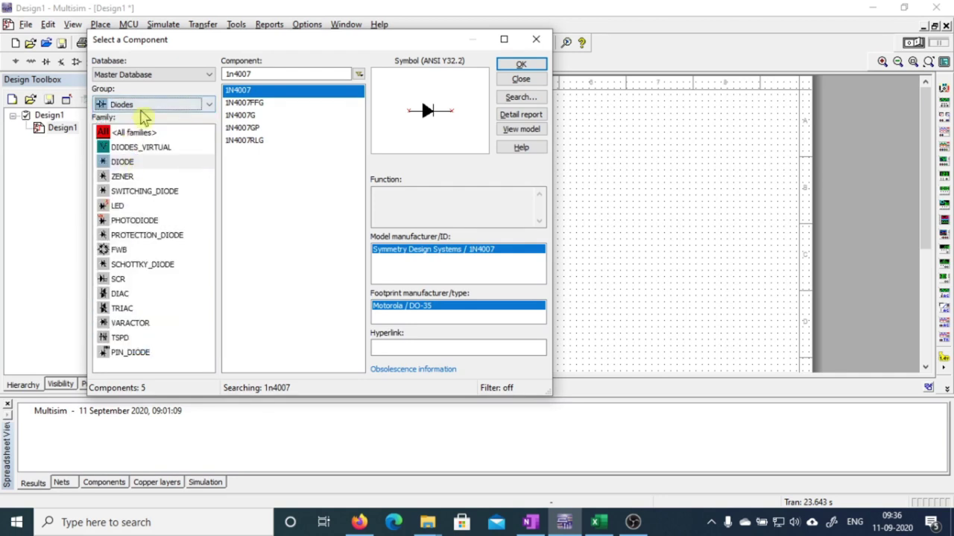
click(123, 162)
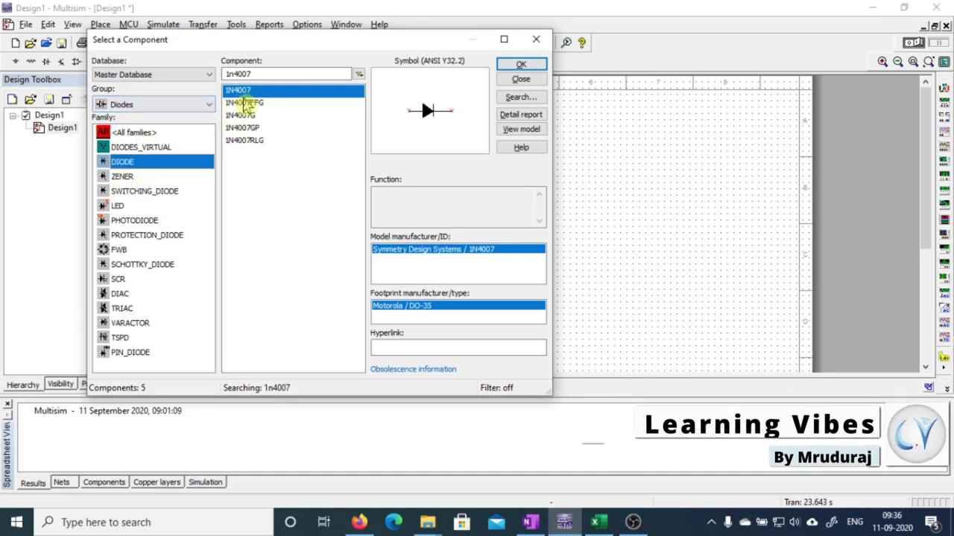
click(526, 65)
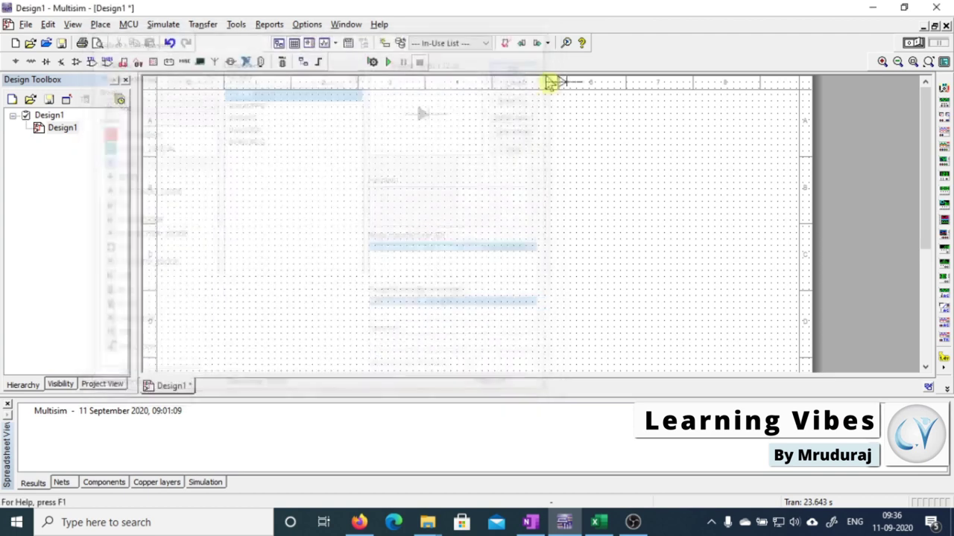
click(438, 164)
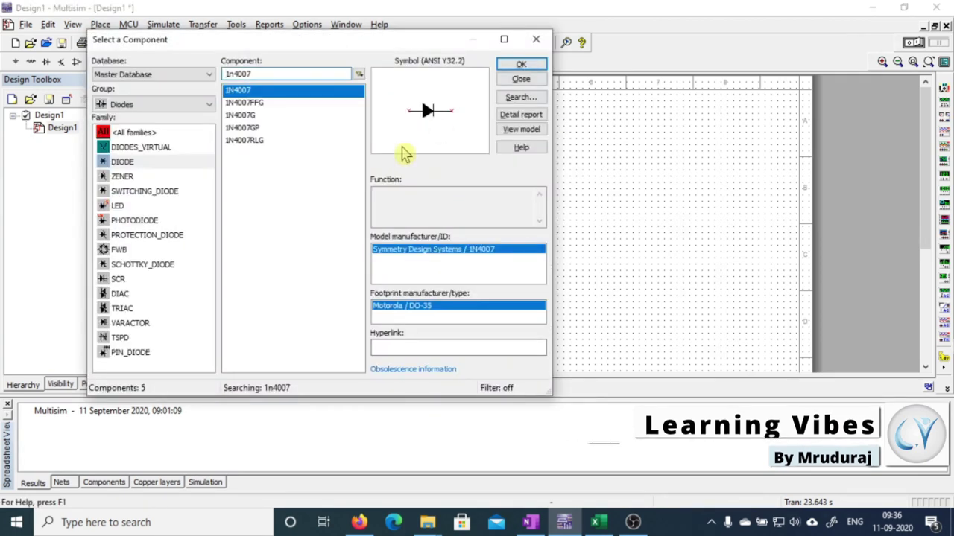
- Place a DC_POWER source from the POWER_SOURCES family to the left of the diode
click(187, 104)
click(167, 133)
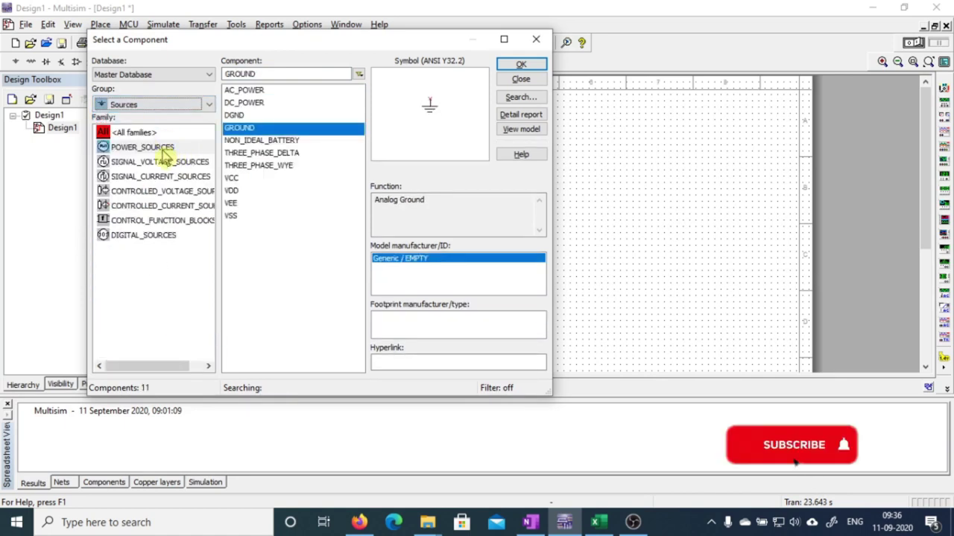
click(160, 149)
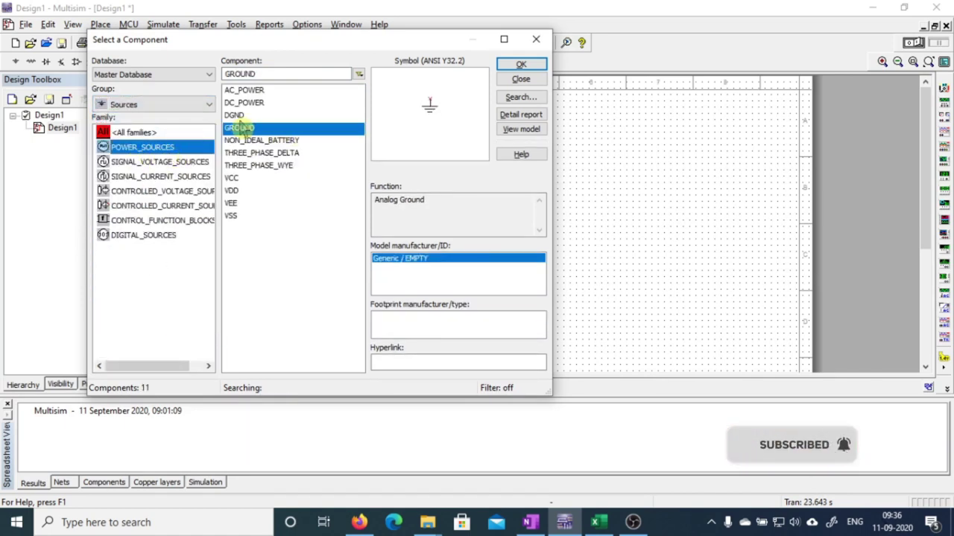
click(240, 104)
click(522, 65)
click(268, 200)
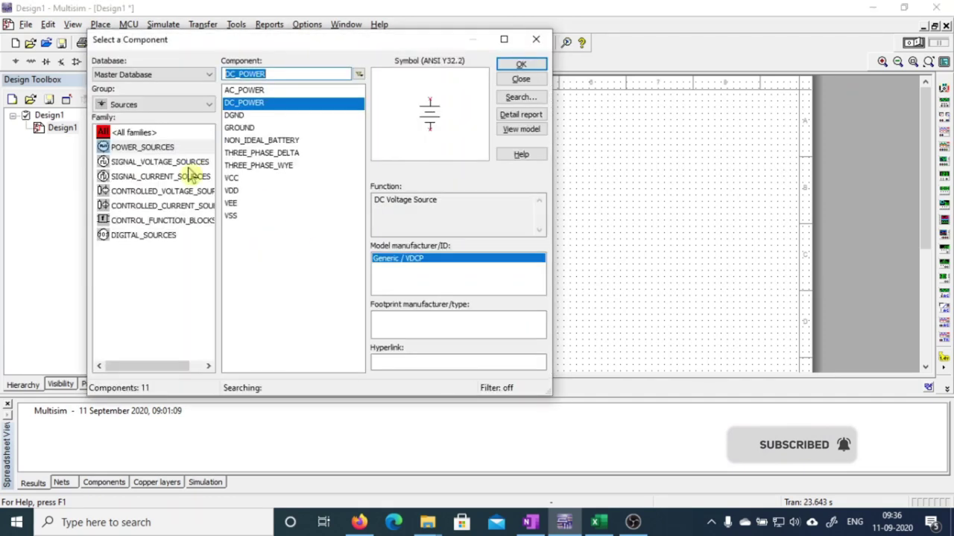
- Place a DC_INTERACTIVE_VOLTAGE source from the SIGNAL_VOLTAGE_SOURCES family between the DC power source and the diode
click(123, 162)
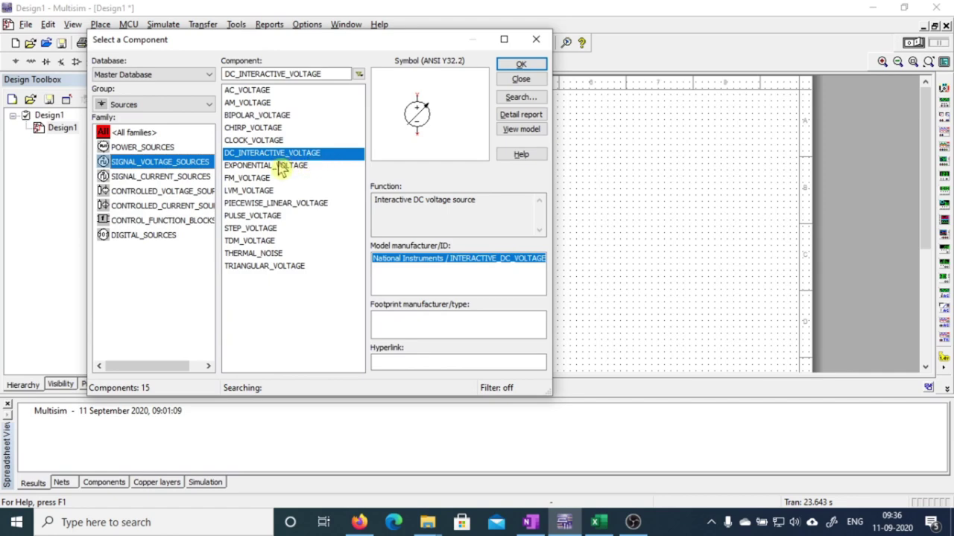
click(518, 65)
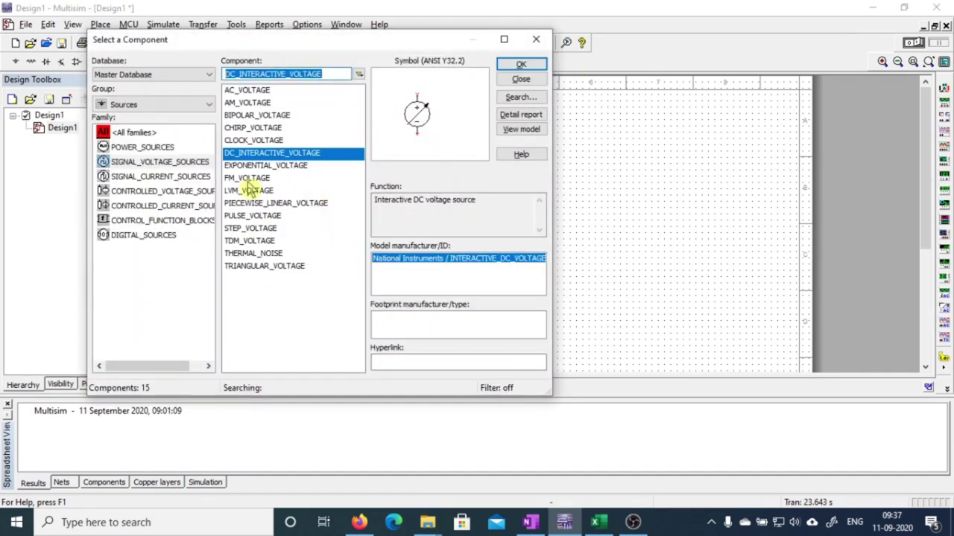
drag(302, 43, 753, 47)
mouse_move(330, 196)
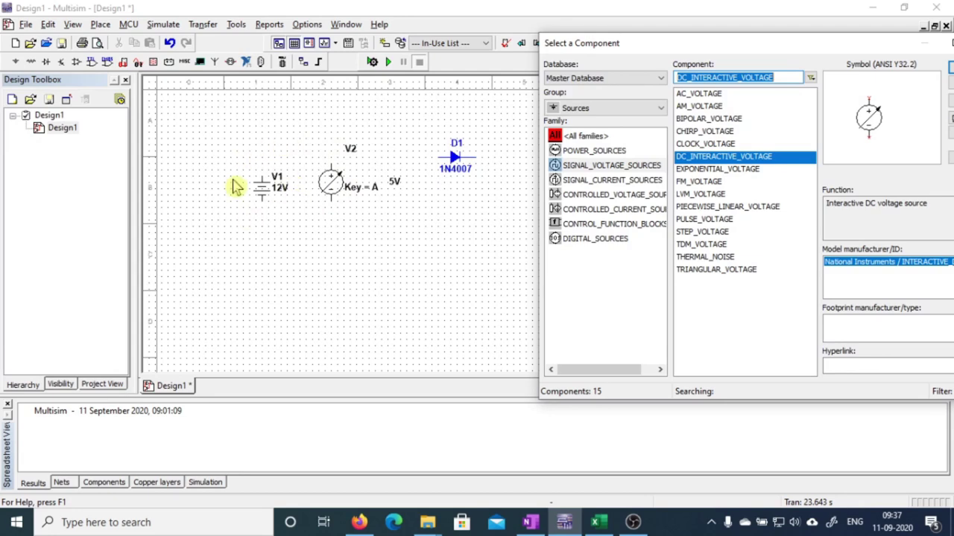
- Place a 5 Ω resistor from the Basic group, rotated to vertical, to the right of the diode
drag(688, 46, 333, 72)
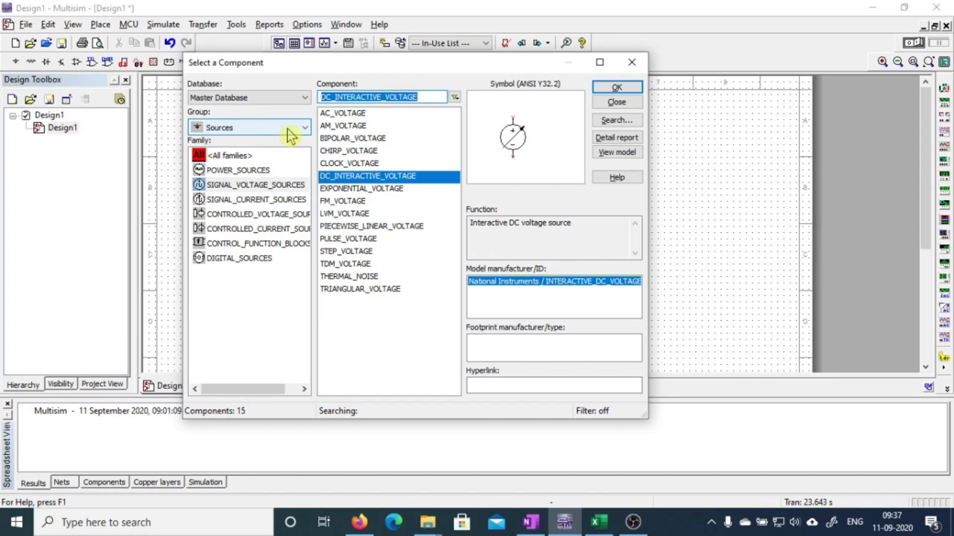
click(287, 129)
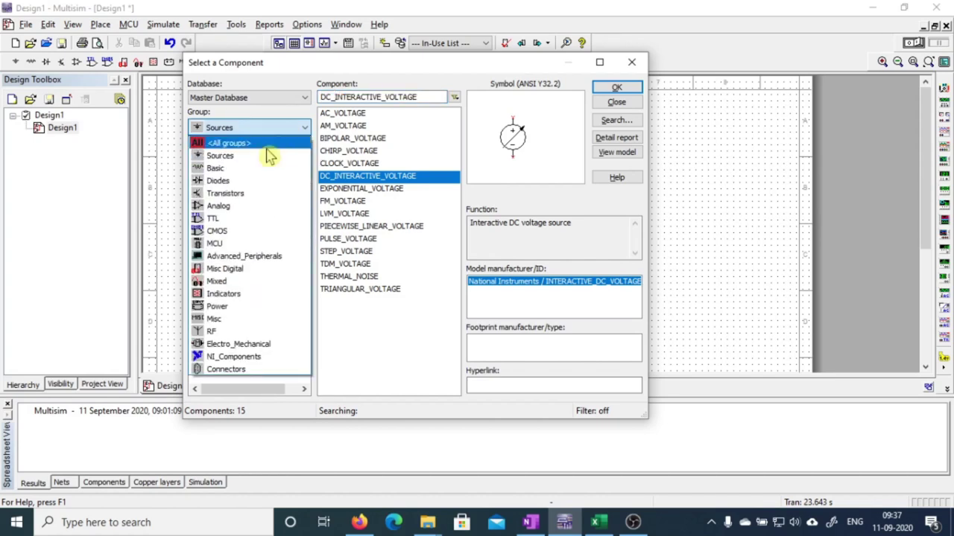
click(226, 169)
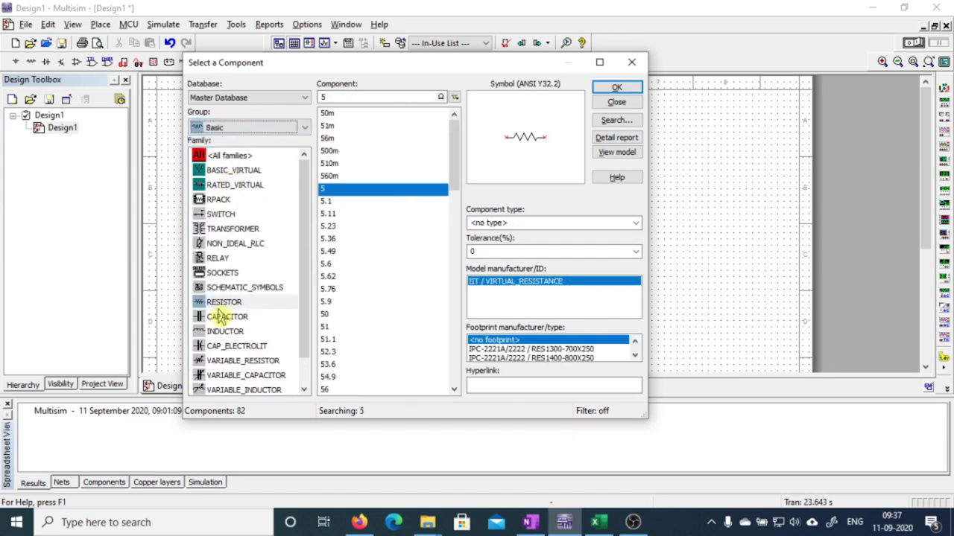
click(220, 308)
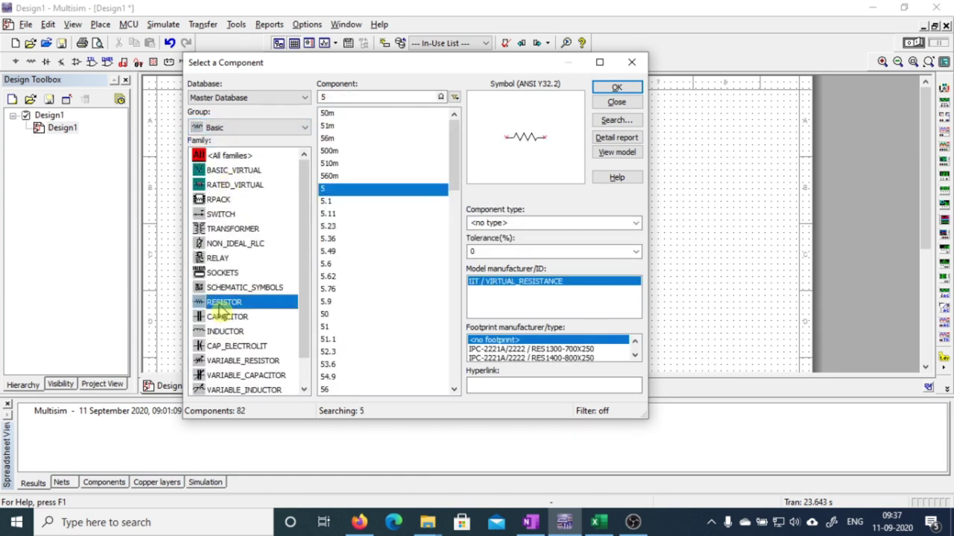
click(347, 191)
click(616, 89)
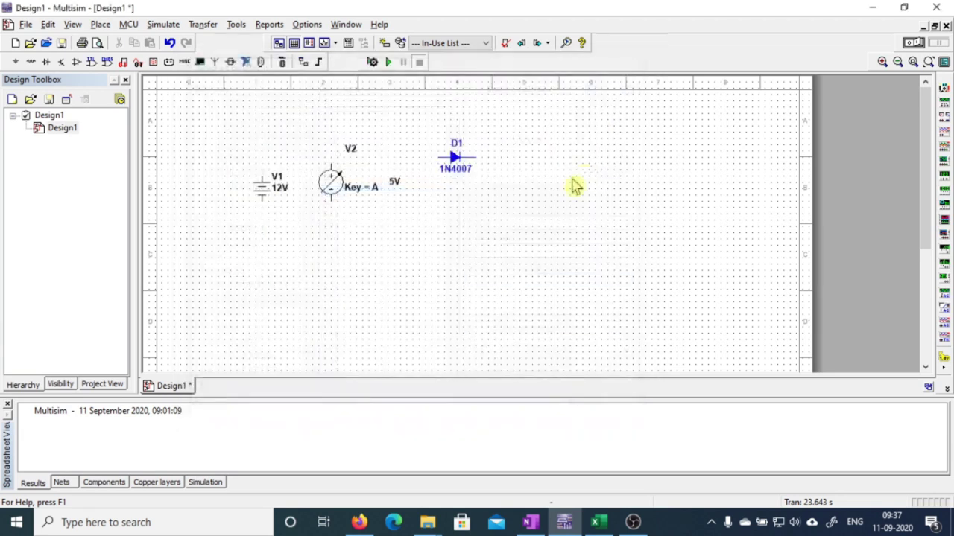
key(ctrl+r)
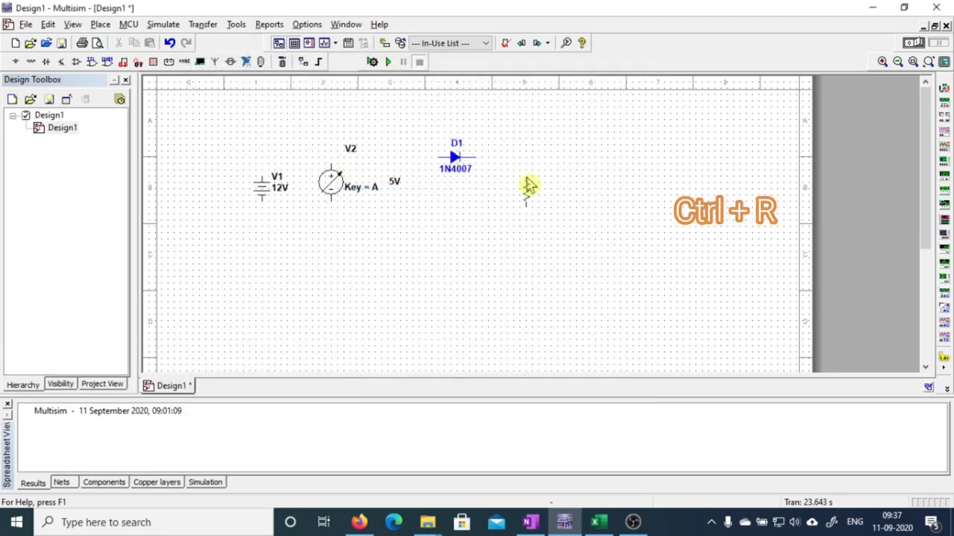
click(525, 177)
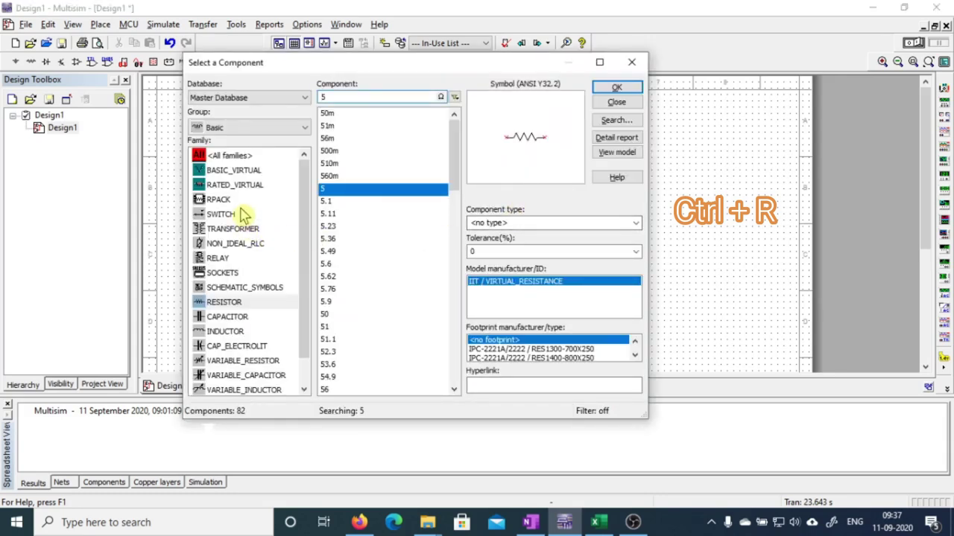
- Place a GROUND component from the POWER_SOURCES family below the diode and finish component selection
click(246, 131)
scroll(245, 153, up, 1)
click(246, 162)
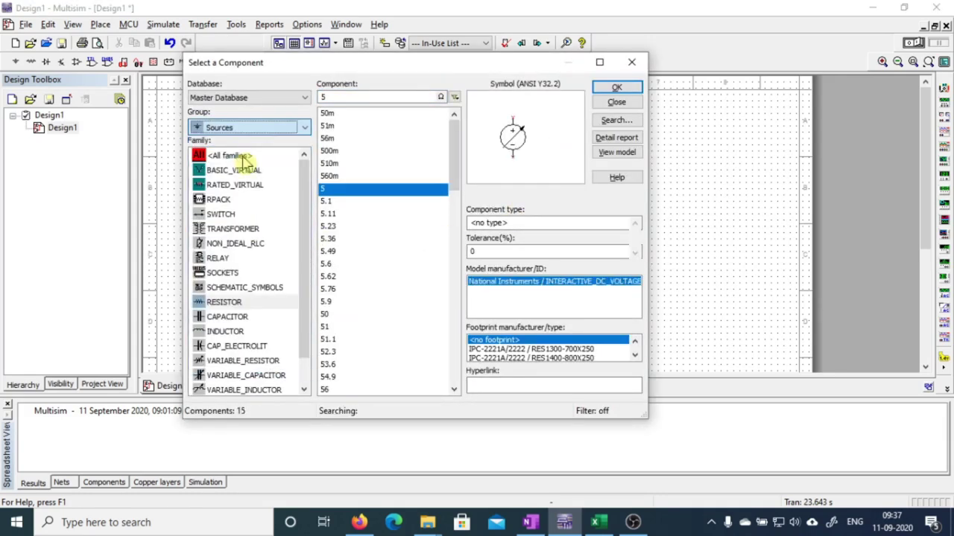
click(238, 170)
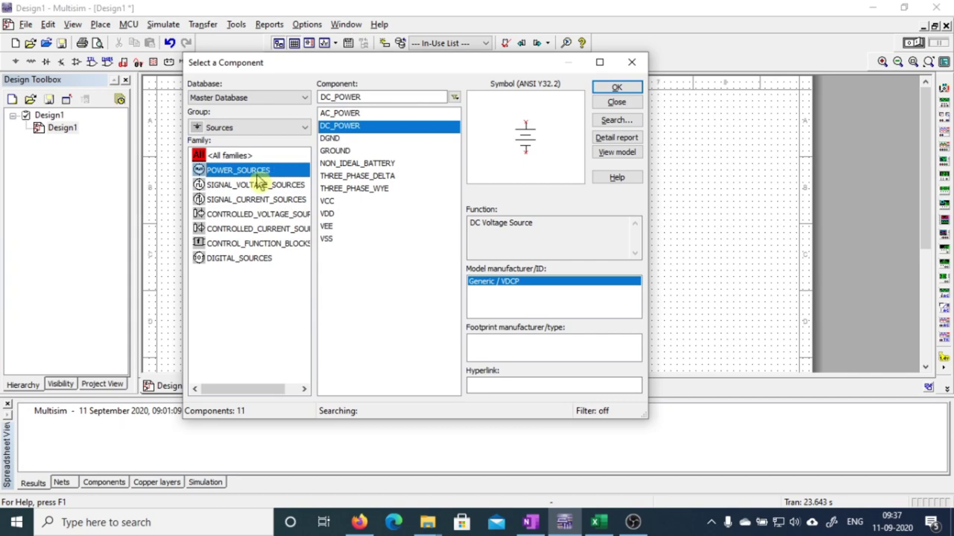
click(336, 151)
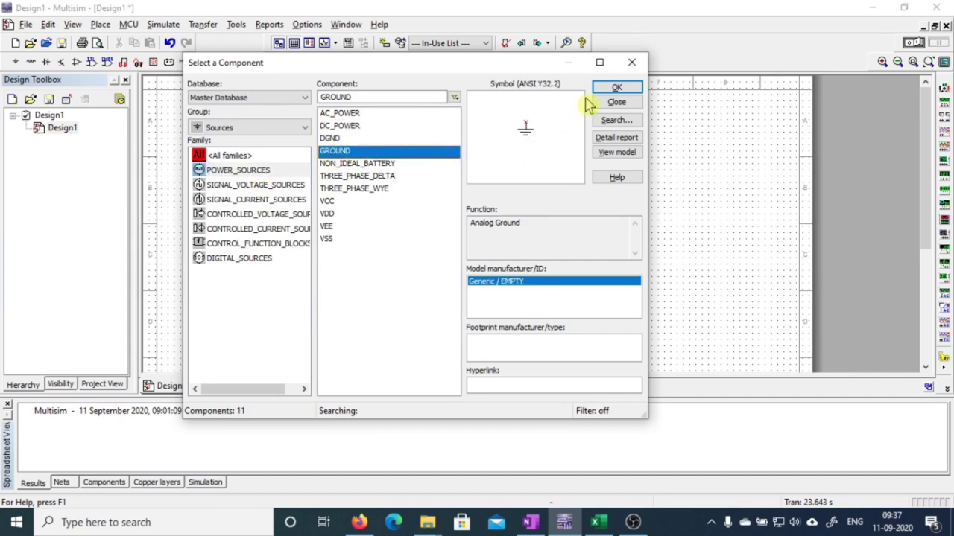
click(615, 88)
click(433, 253)
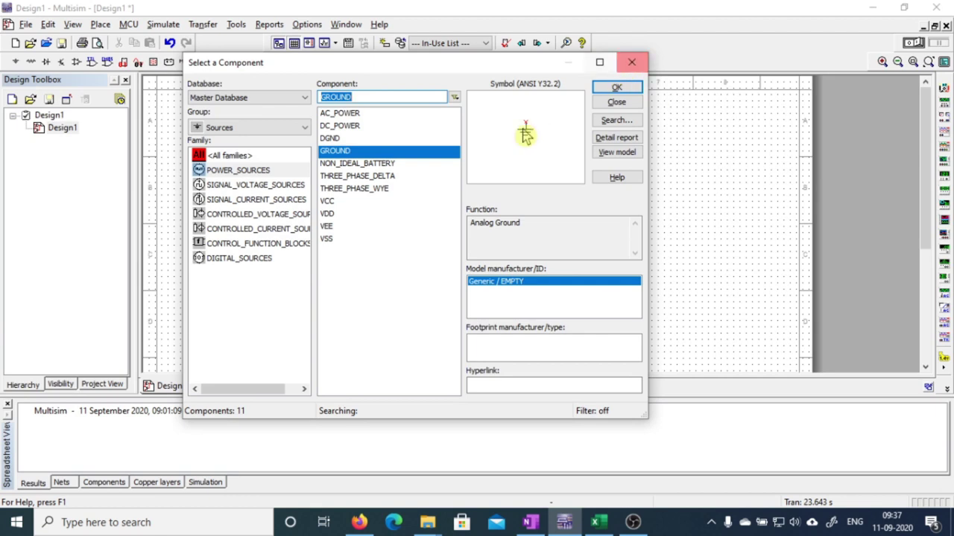
click(632, 63)
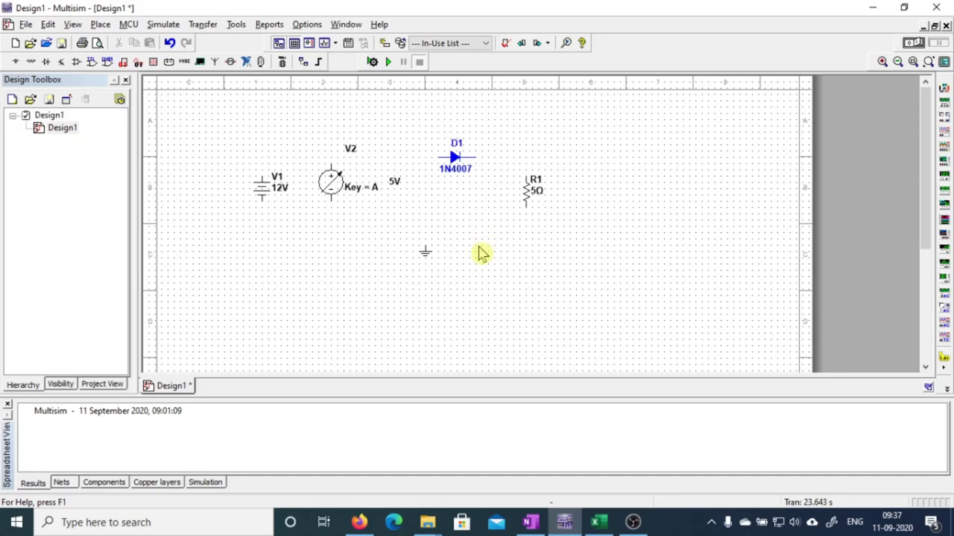
- Place two multimeters in the empty area to the right of the diode and resistor
mouse_move(328, 187)
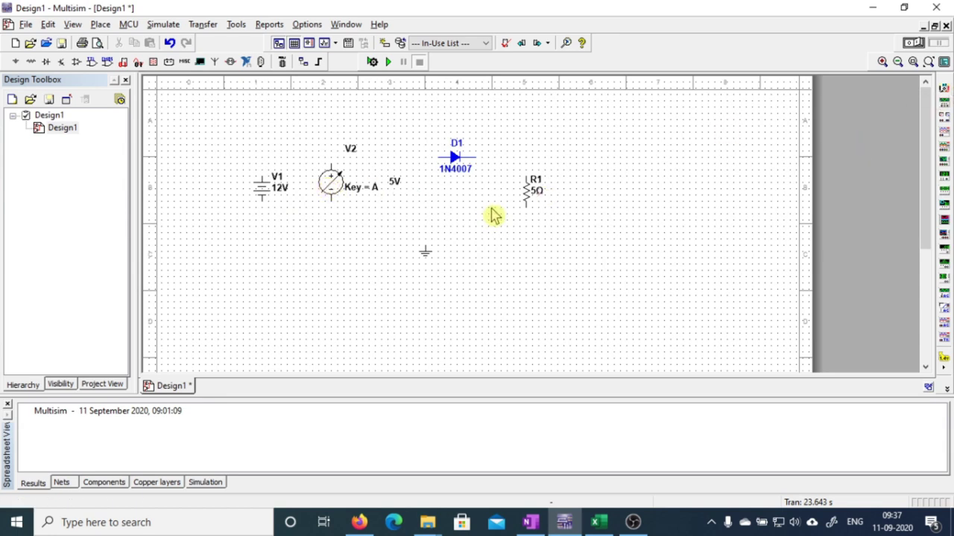
click(943, 102)
click(591, 147)
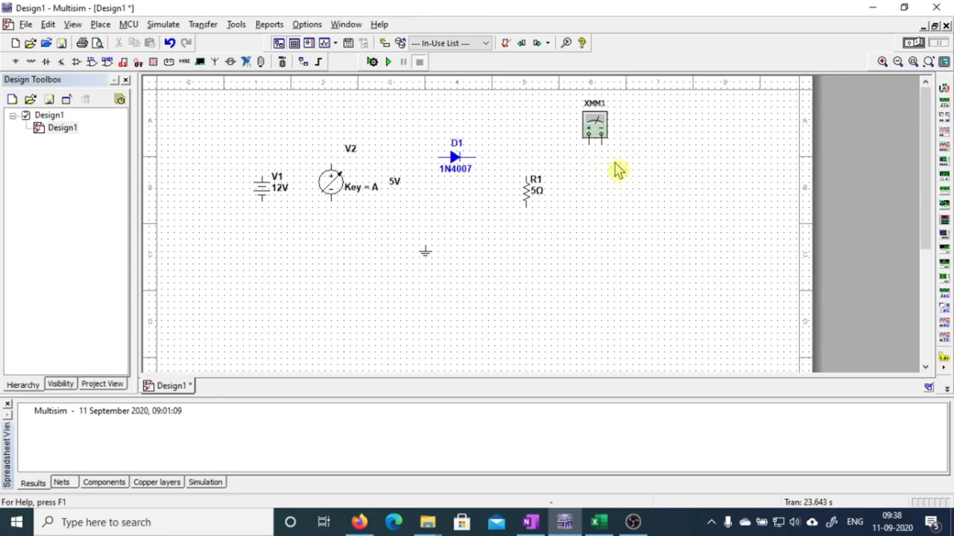
click(943, 102)
click(641, 187)
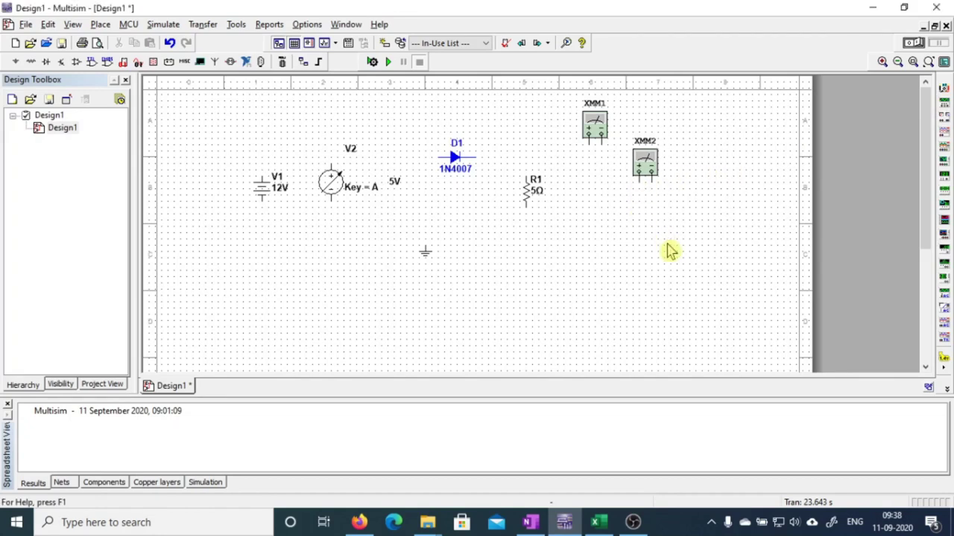
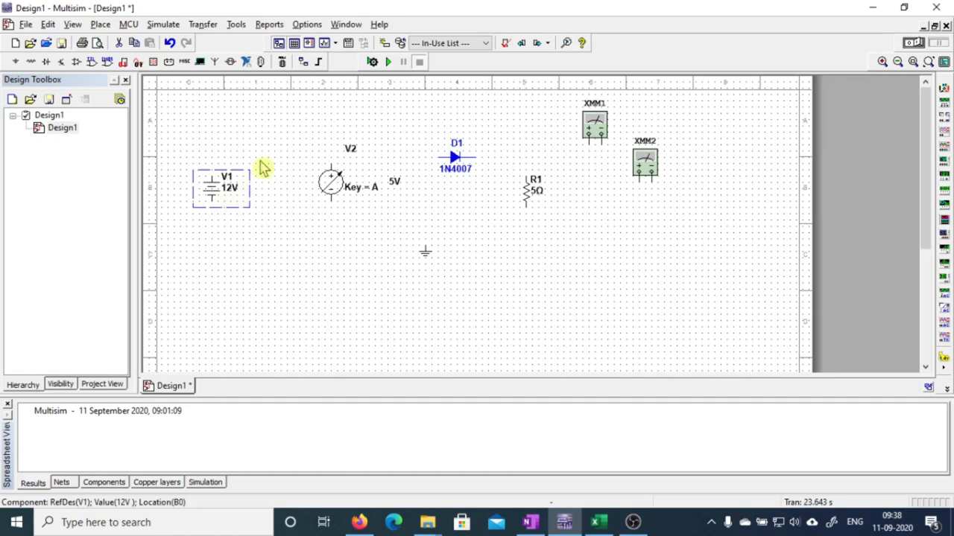
- Shift the interactive voltage source slightly down and left, and set the DC power source's voltage to 10 V
drag(334, 201, 303, 213)
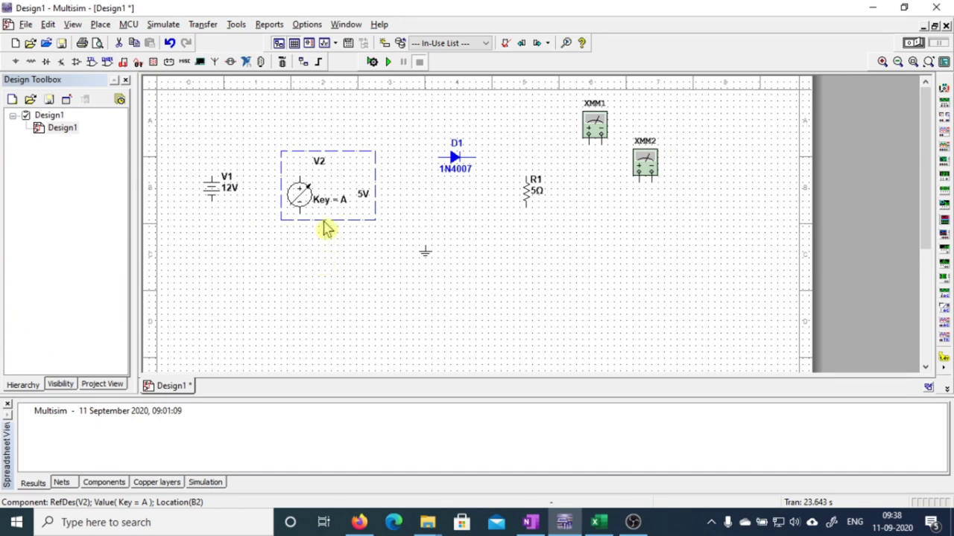
mouse_move(332, 212)
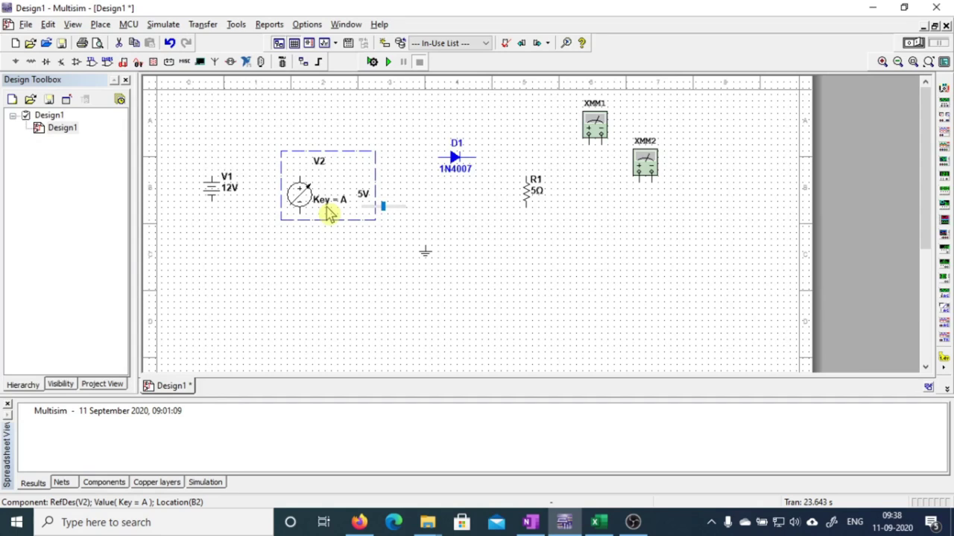
click(211, 192)
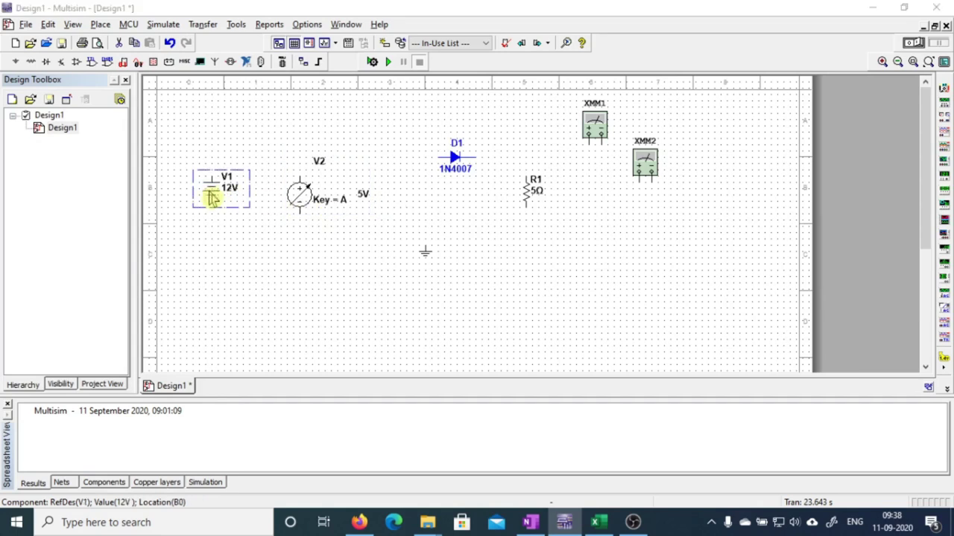
double_click(213, 195)
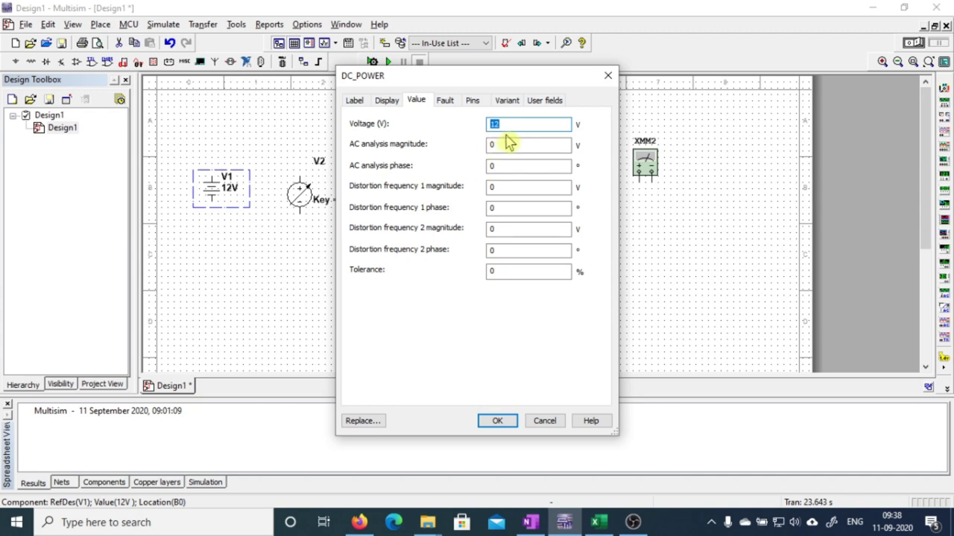
text(10.)
key(Return)
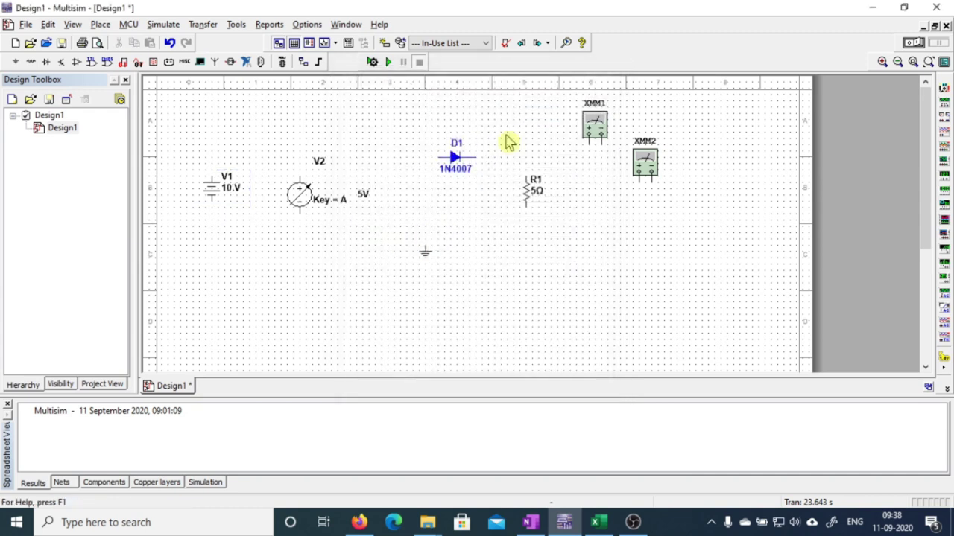
- Delete the DC power source from the schematic, keeping only the interactive voltage source
click(215, 200)
key(Delete)
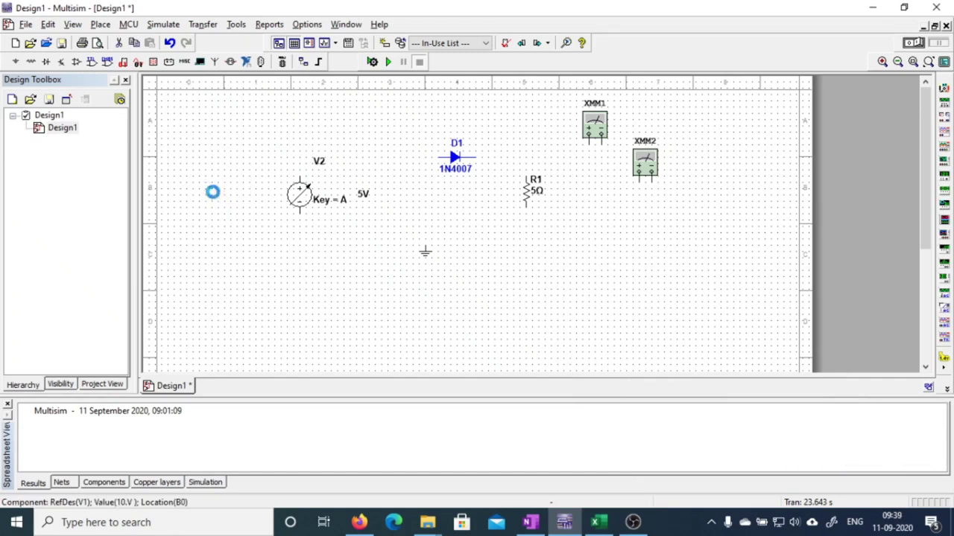
- Set the interactive voltage source's maximum value to 8 V and its increment to 0.625 %
click(302, 205)
double_click(301, 201)
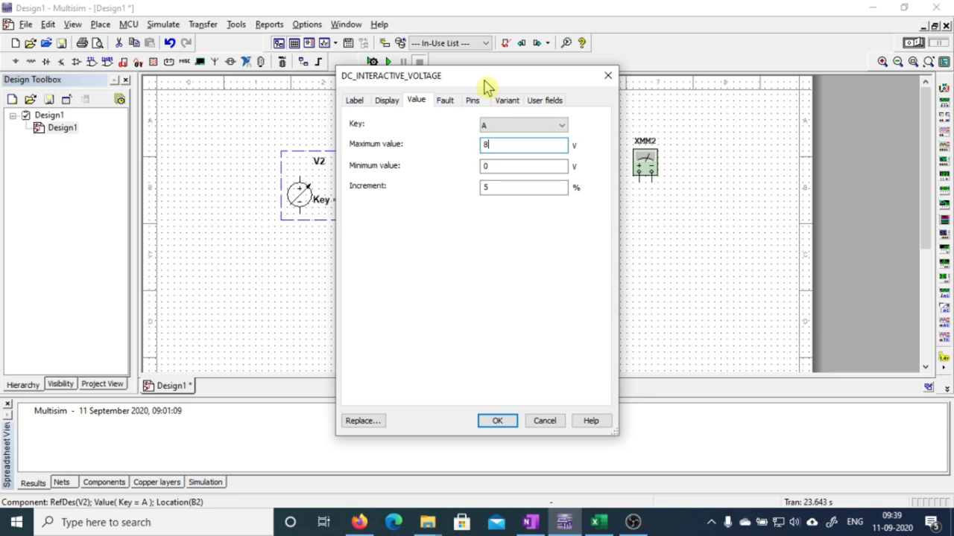
drag(486, 86, 574, 81)
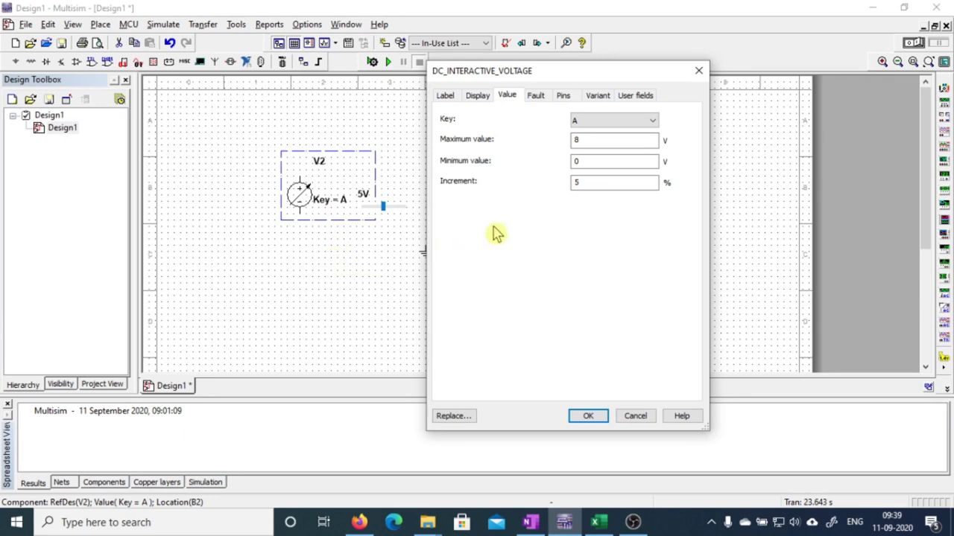
double_click(577, 184)
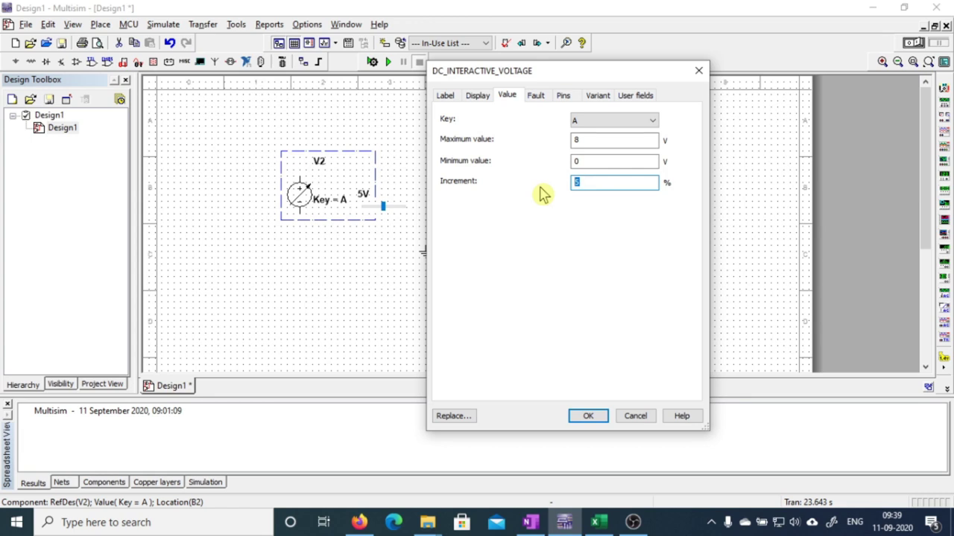
text(0.62)
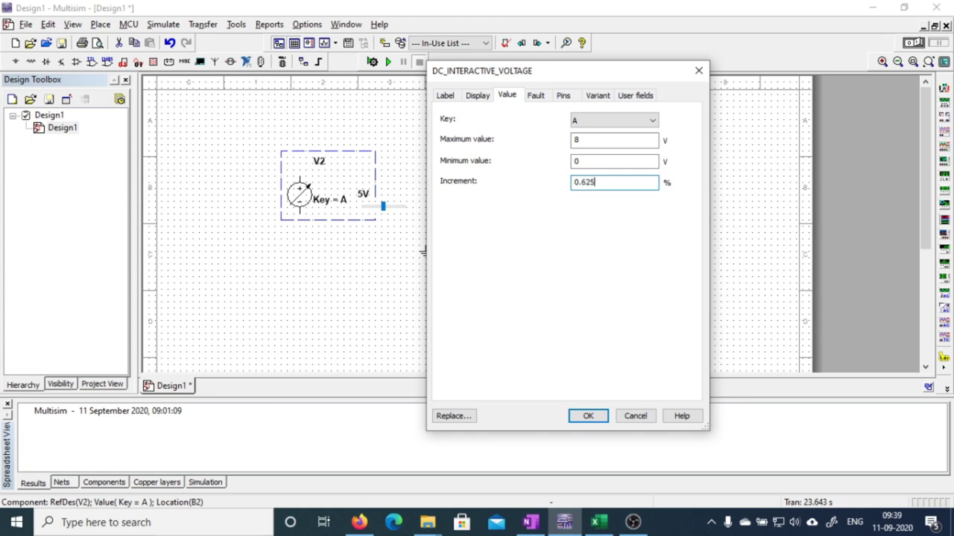
click(588, 417)
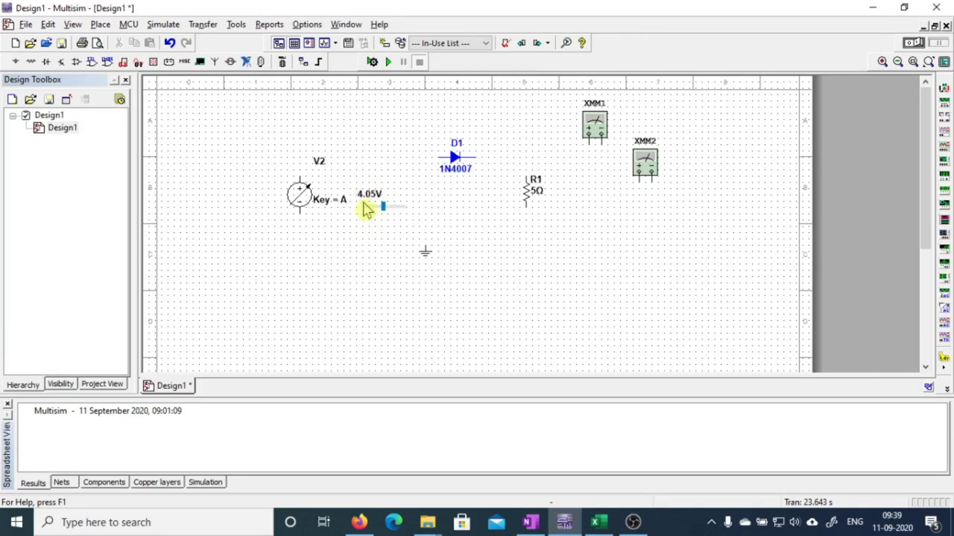
- Test one increment of the interactive voltage source, set its output to 0 V, and move it closer to the diode
drag(385, 211, 361, 216)
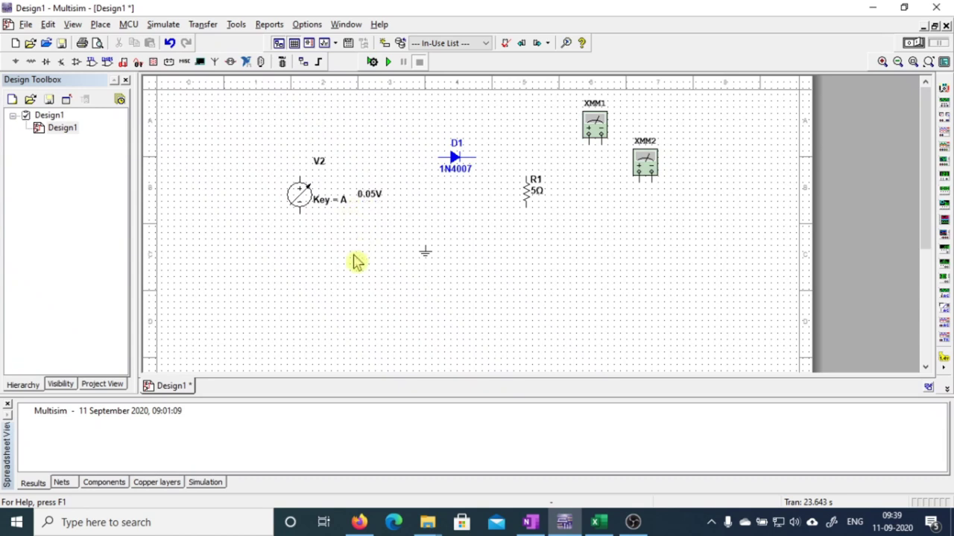
mouse_move(363, 212)
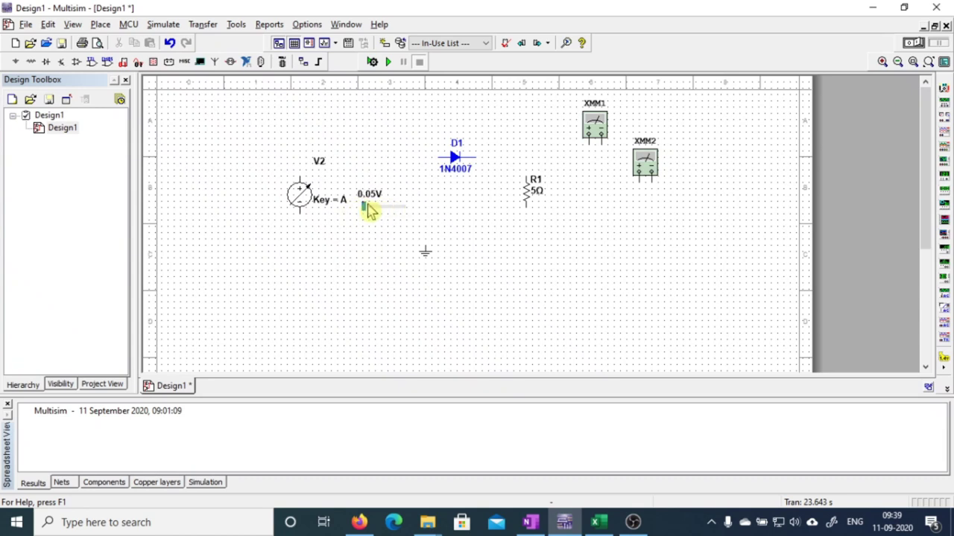
key(a)
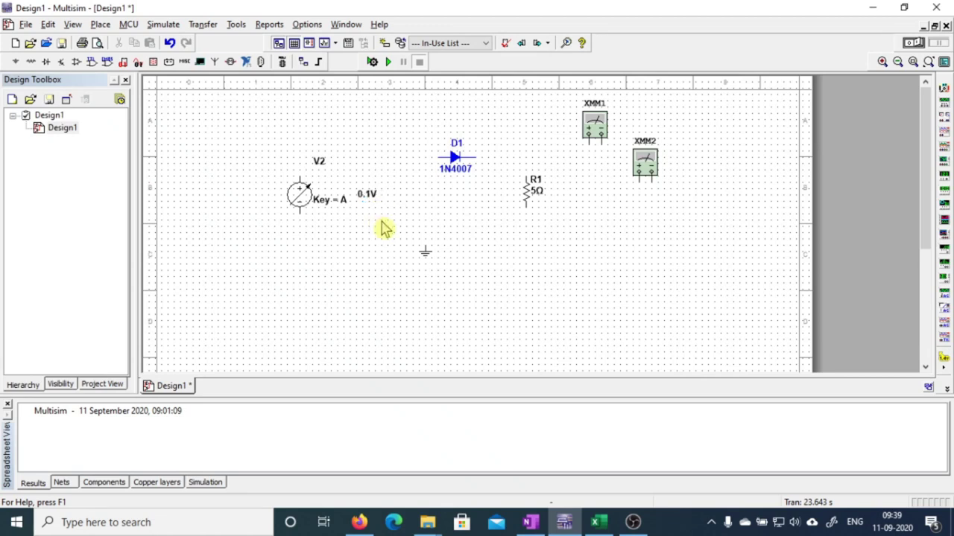
mouse_move(365, 209)
mouse_down()
mouse_move(314, 215)
mouse_move(355, 208)
mouse_up()
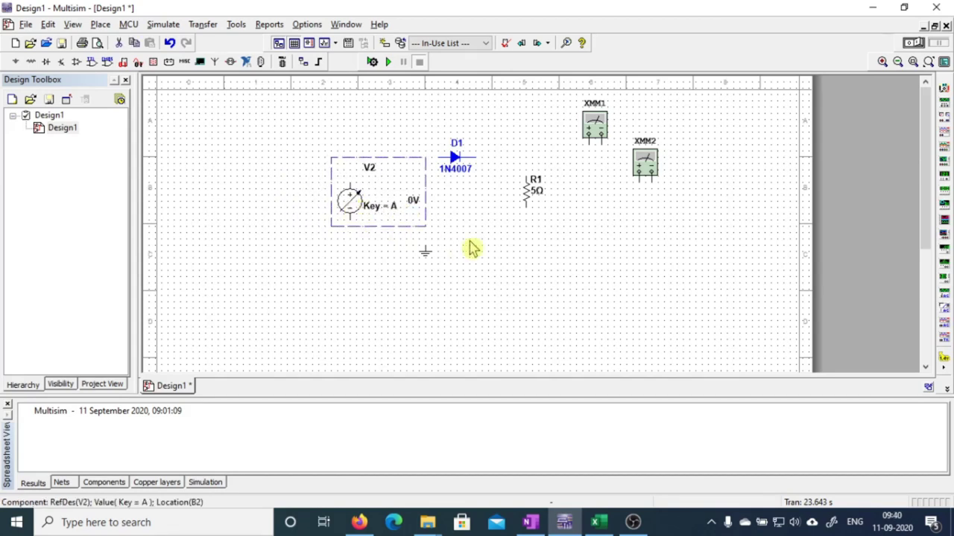
click(500, 278)
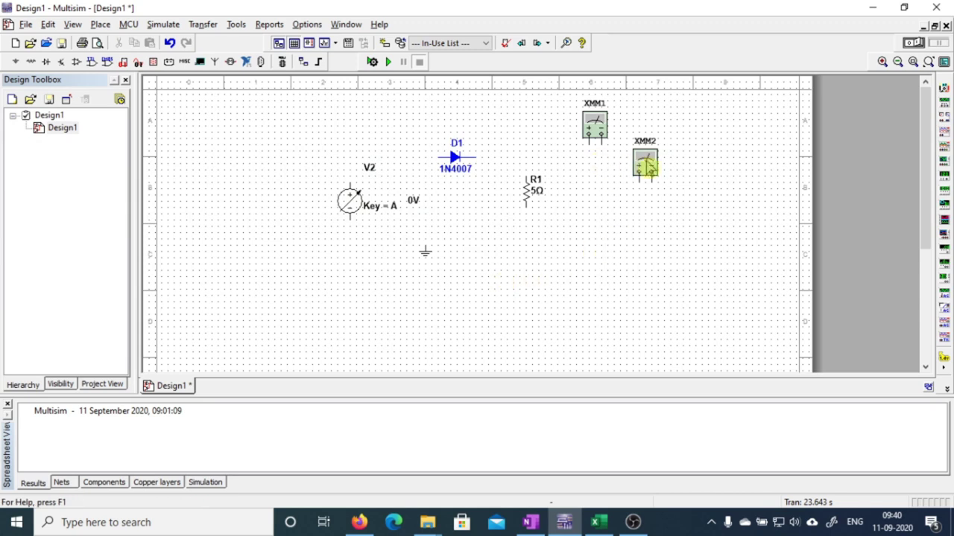
- Move the diode closer to the interactive source, place multimeter XMM1 directly above it, and shift the source slightly down and left
drag(456, 162, 425, 161)
drag(594, 127, 421, 129)
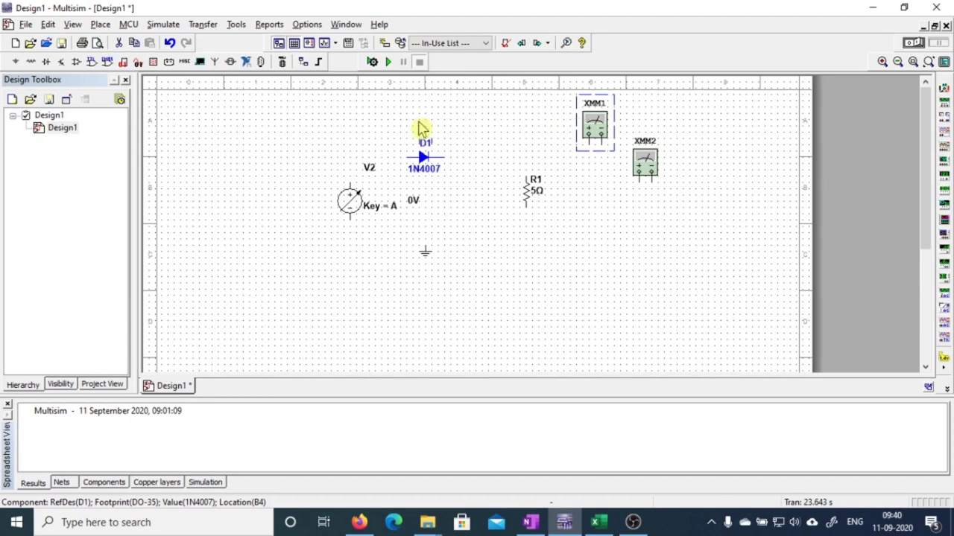
drag(427, 165, 423, 163)
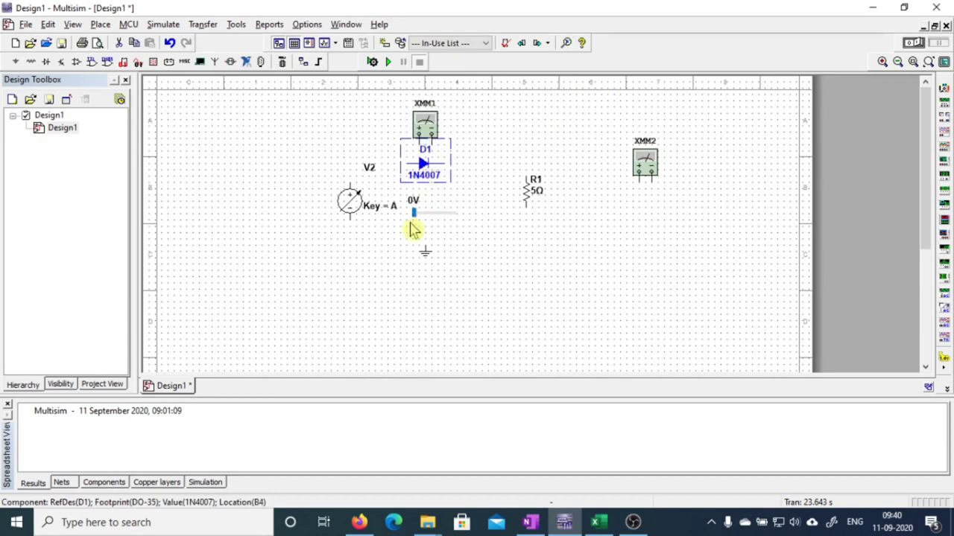
drag(350, 201, 324, 207)
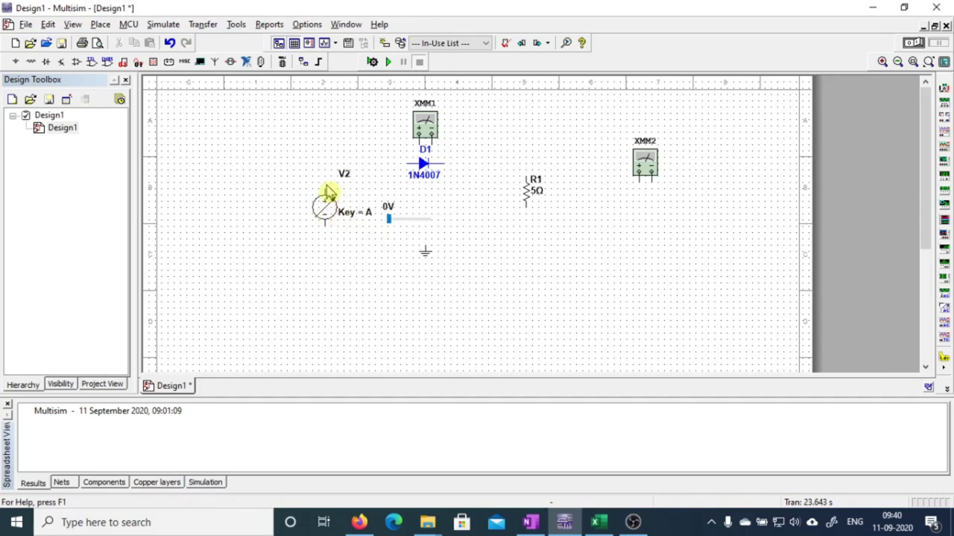
- Wire the source's positive terminal to the diode's anode, and the cathode to the upper end of the resistor moved closer
click(325, 188)
click(405, 163)
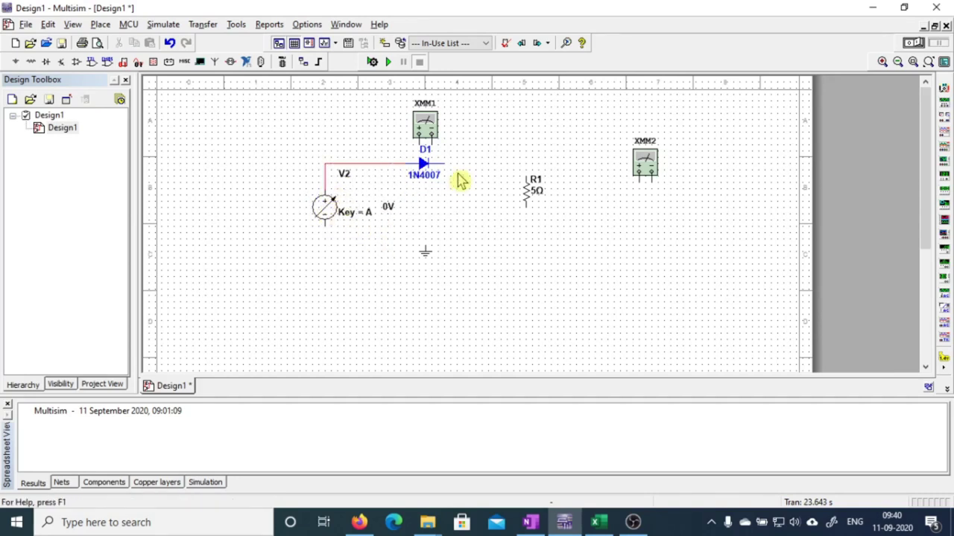
drag(529, 195, 499, 202)
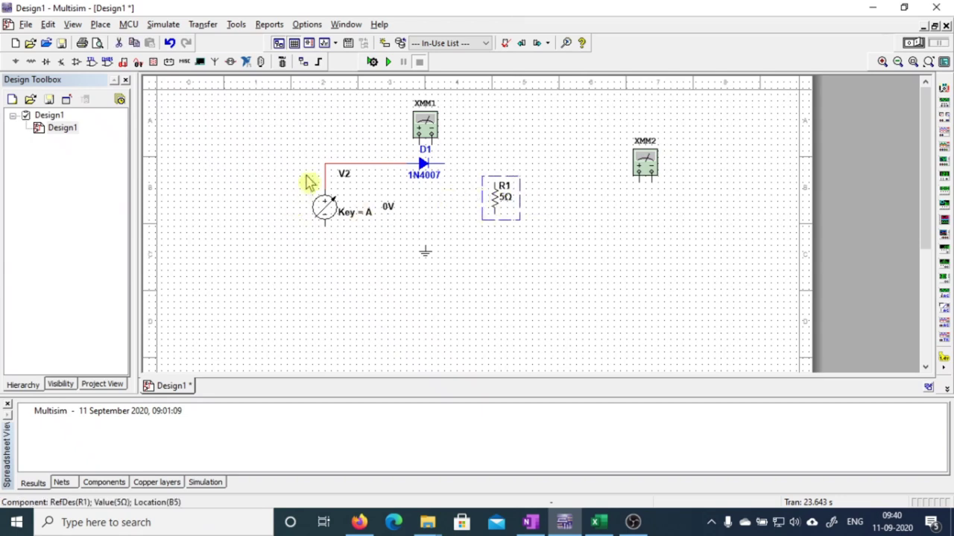
click(468, 167)
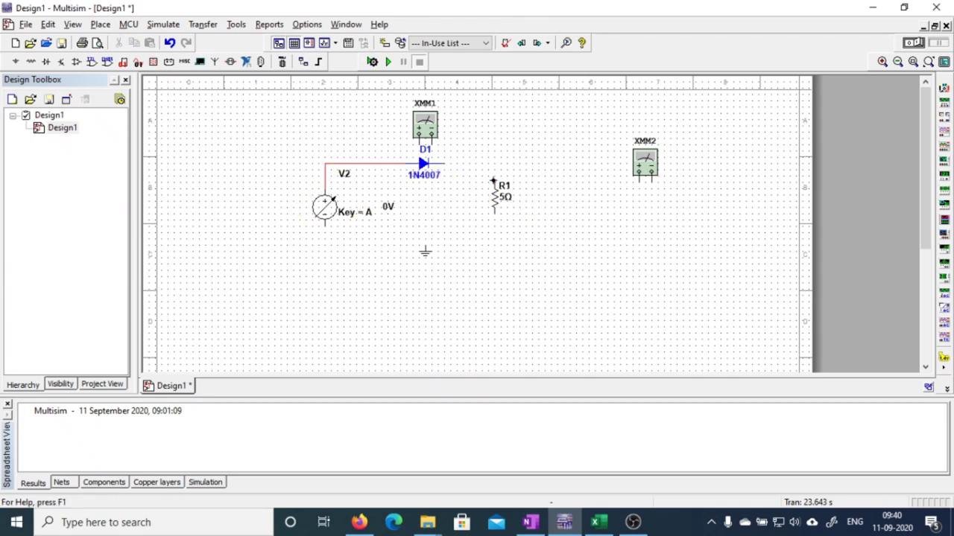
click(493, 181)
- Lower the ground symbol slightly and move multimeter XMM2 above the wire between the diode and the resistor
drag(425, 256, 425, 269)
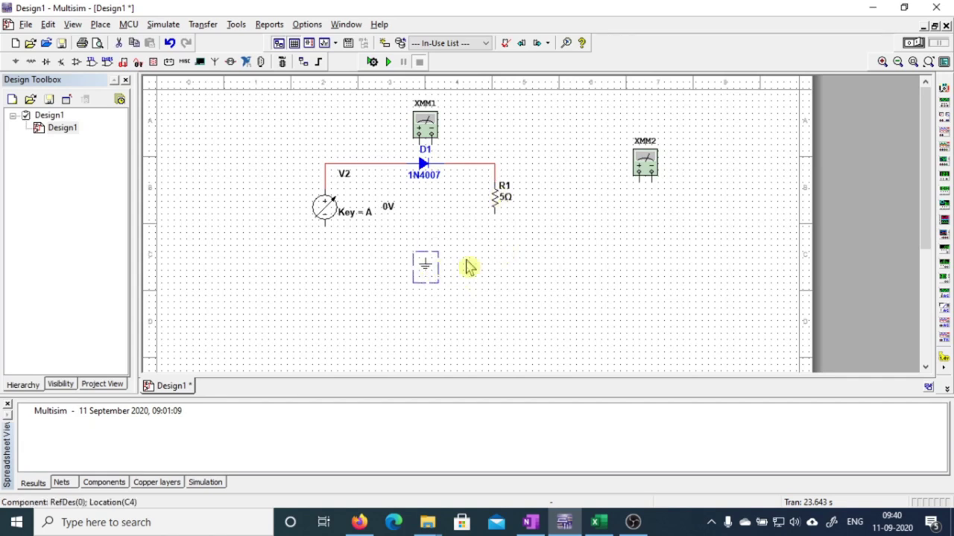
click(645, 164)
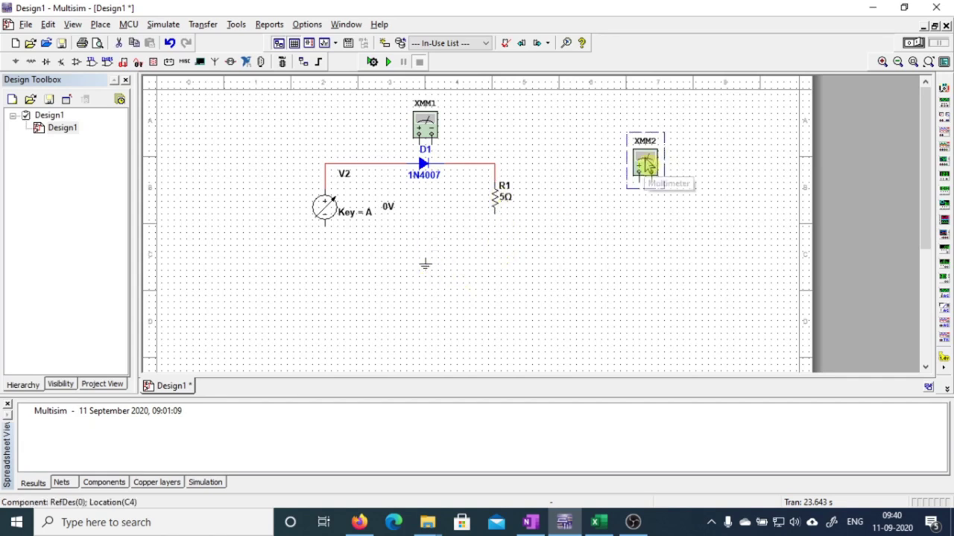
drag(645, 164, 486, 131)
- Delete the direct diode-to-resistor wire and connect XMM2 in series between the diode's cathode and the resistor's upper end
click(485, 174)
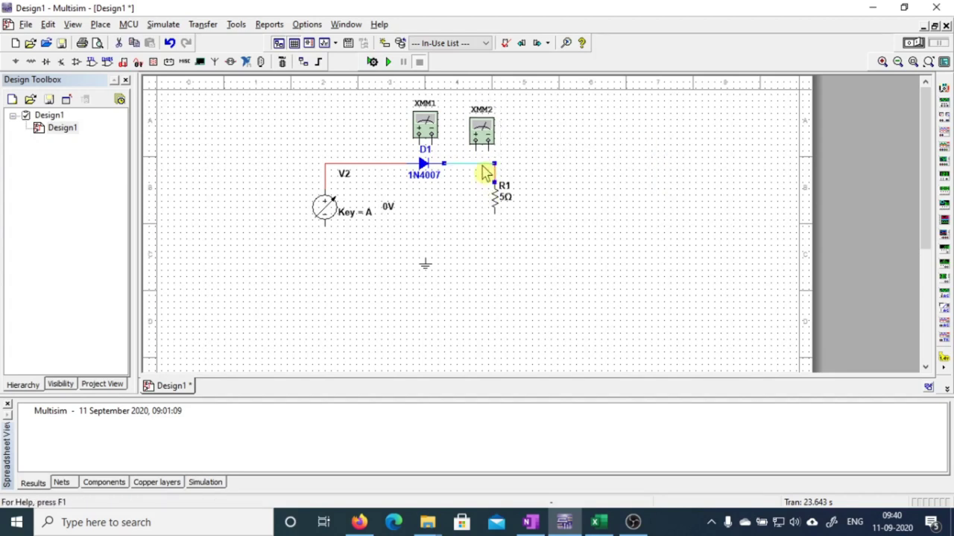
click(481, 132)
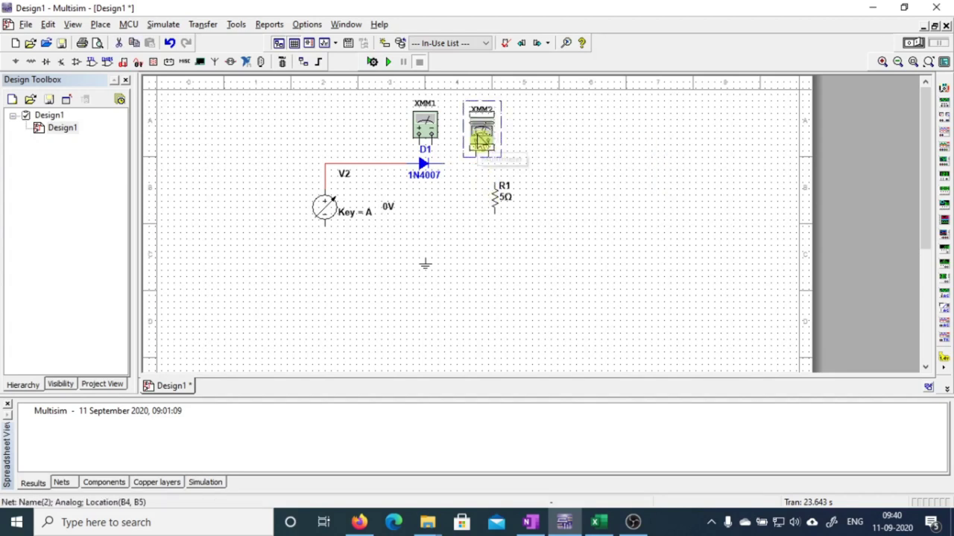
drag(481, 144, 480, 158)
click(471, 192)
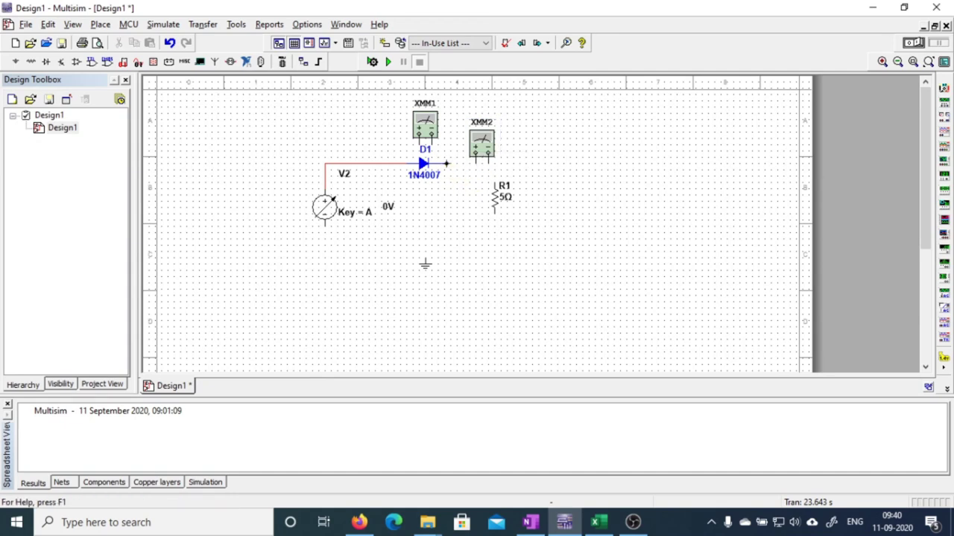
click(474, 162)
click(489, 183)
- Wire the source's negative terminal to the resistor's lower end and connect the ground to that wire
click(324, 229)
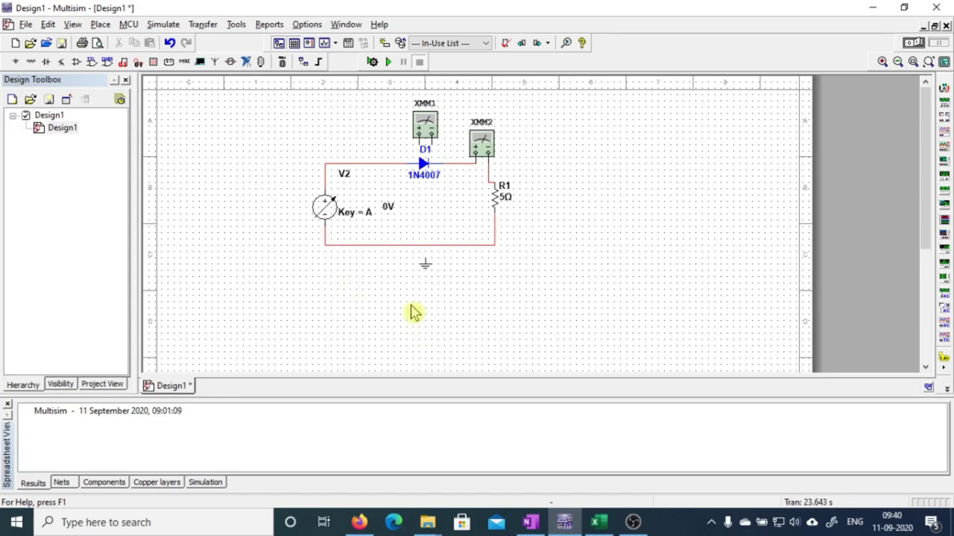
click(425, 253)
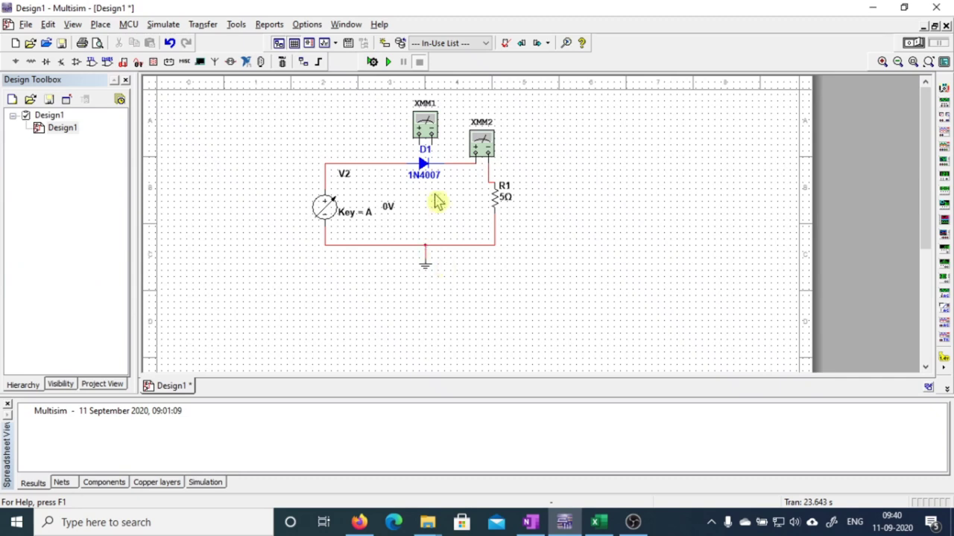
- Raise multimeter XMM1 slightly and wire it in parallel across the diode, positive to the anode side and negative to the cathode side
click(423, 128)
drag(423, 128, 423, 117)
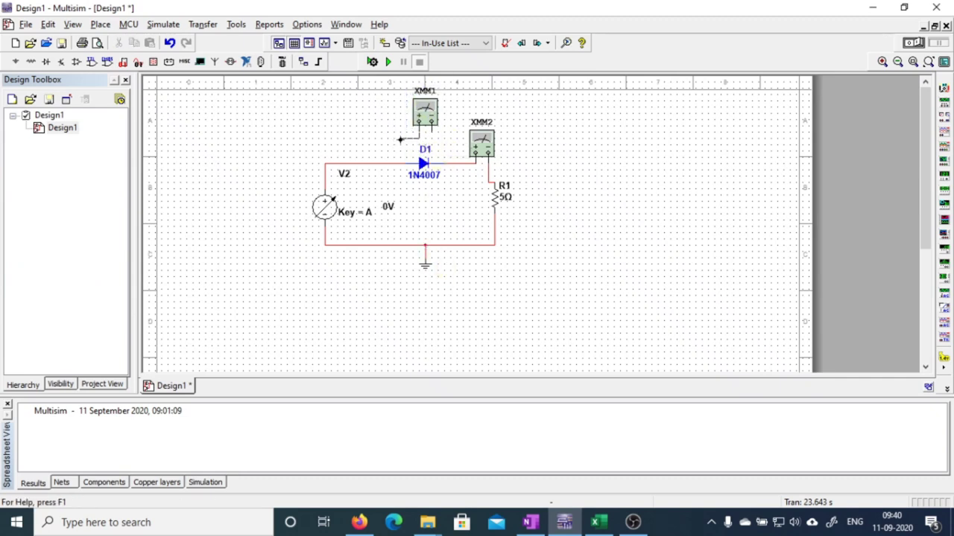
click(401, 161)
click(431, 130)
click(450, 160)
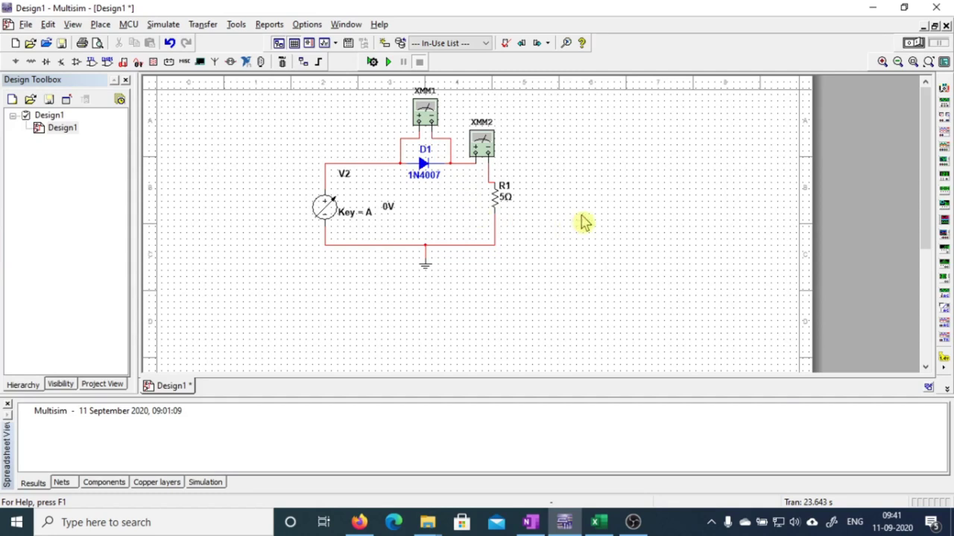
- Move resistor R1 further right of XMM2 and straighten the wire from XMM2's negative terminal so it runs level with the diode line
click(505, 215)
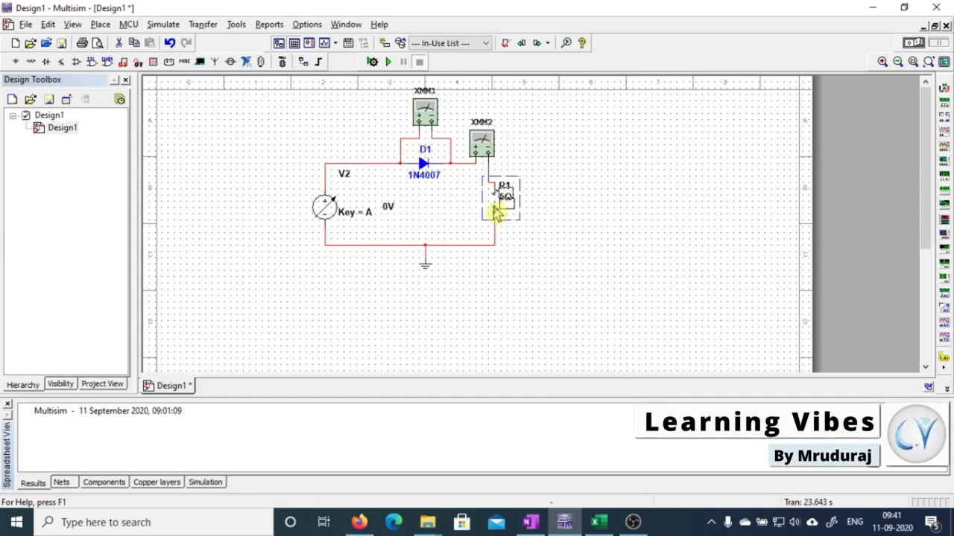
drag(505, 215, 537, 206)
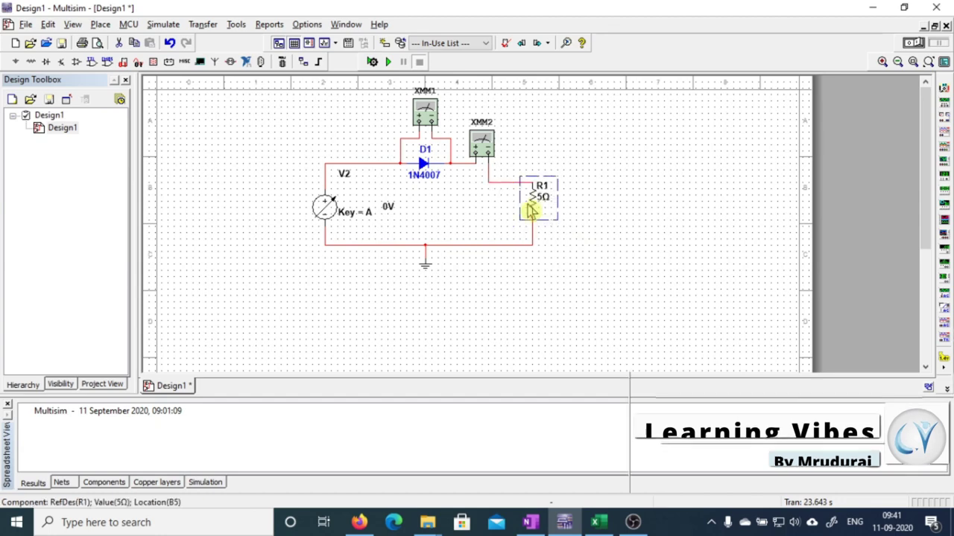
double_click(499, 182)
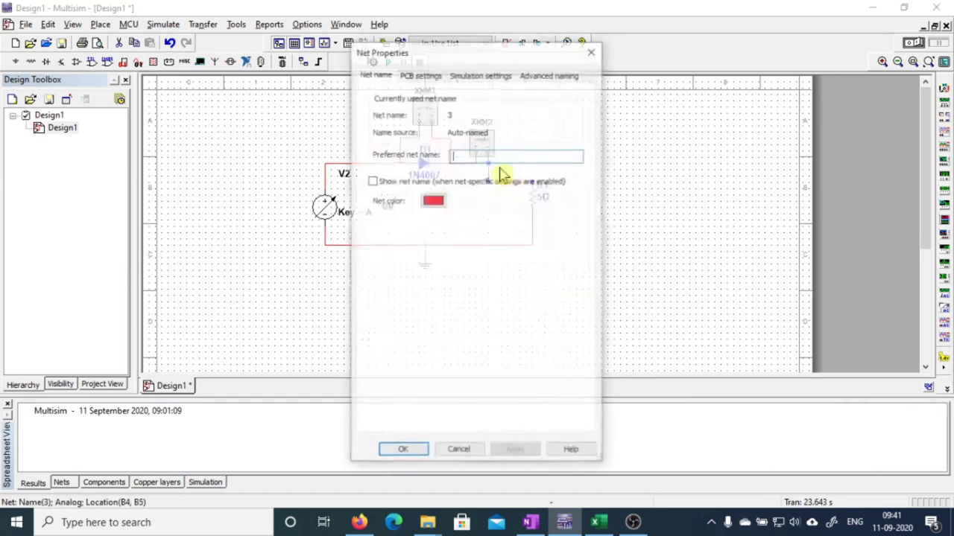
click(590, 51)
drag(514, 182, 511, 163)
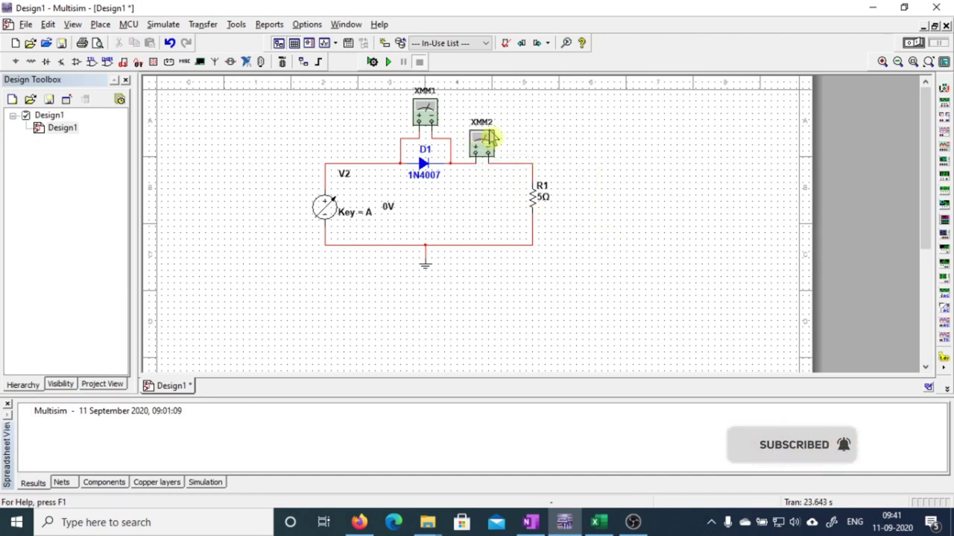
- Check that multimeter XMM1 measures DC voltage and set multimeter XMM2 to measure DC current
double_click(426, 119)
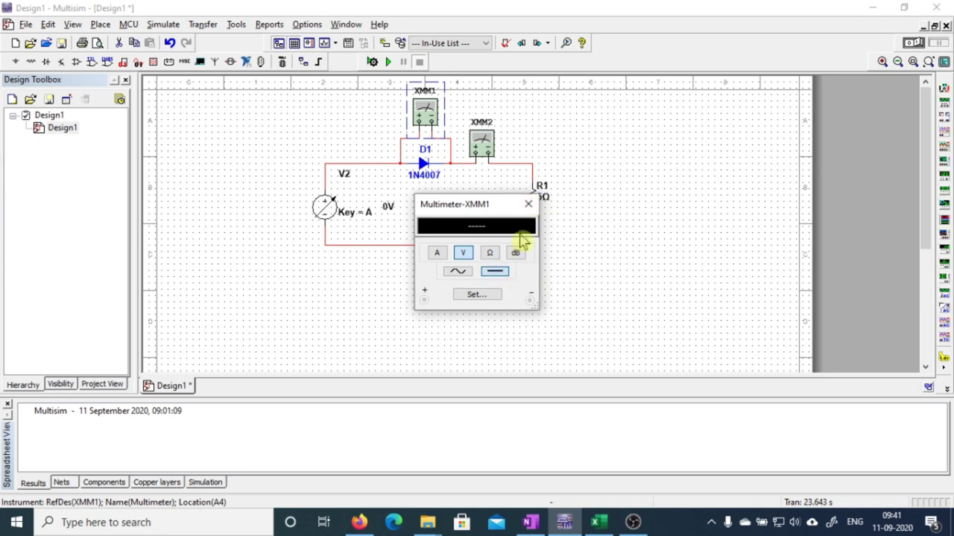
click(527, 204)
double_click(482, 145)
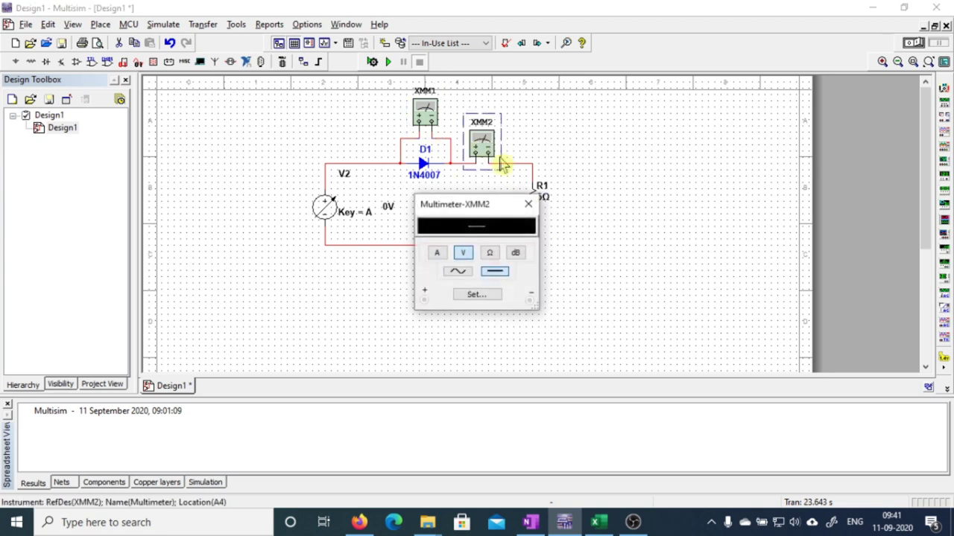
click(478, 270)
click(437, 253)
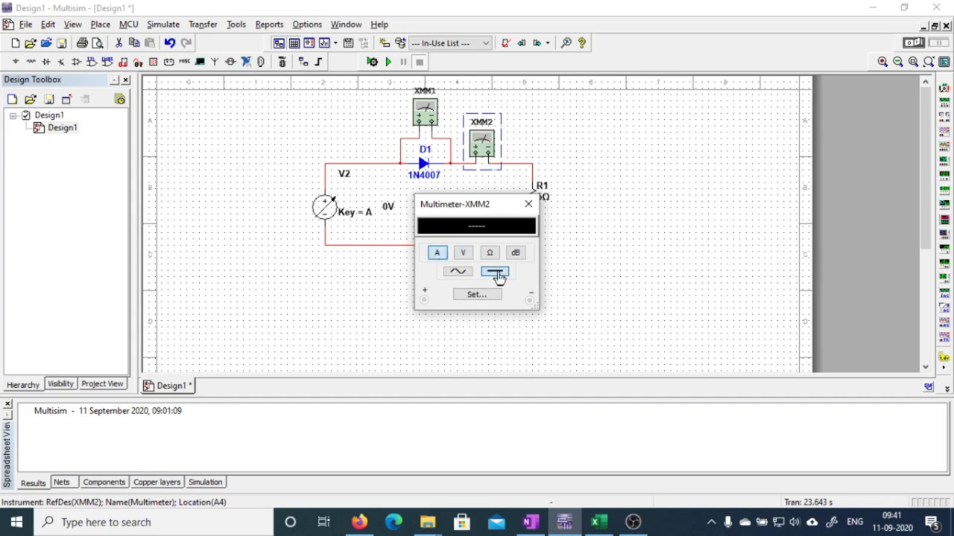
click(527, 203)
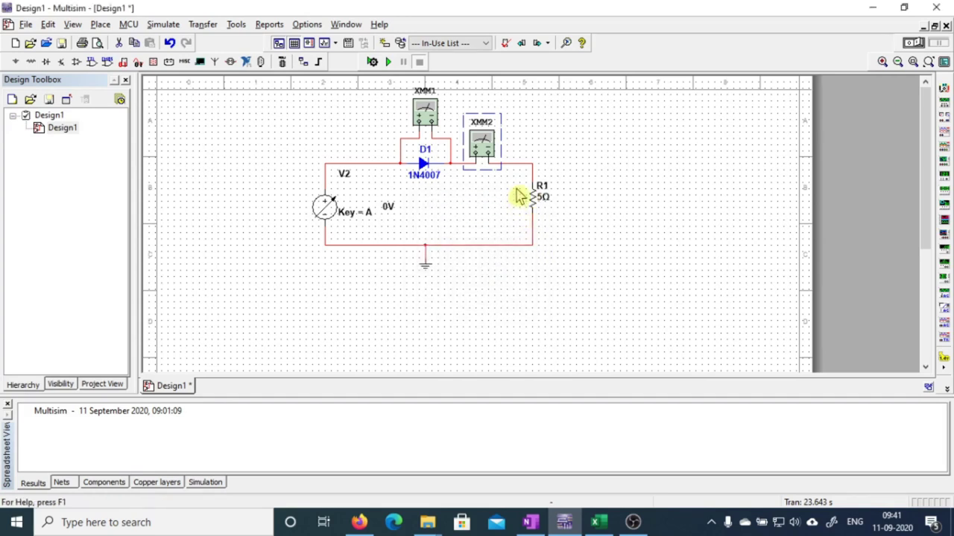
- Open the readouts of both multimeters and arrange them beside the circuit, with XMM1 above XMM2
double_click(484, 149)
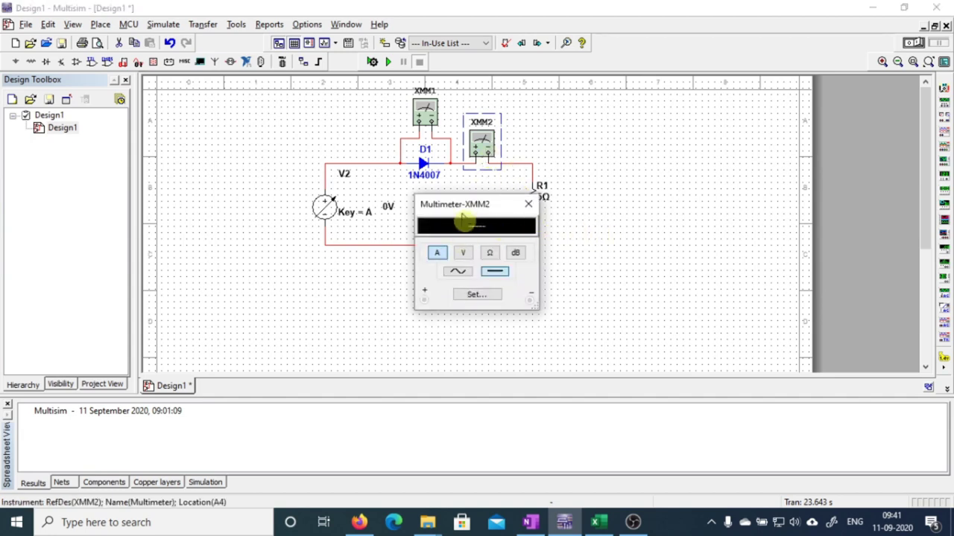
drag(458, 210, 613, 227)
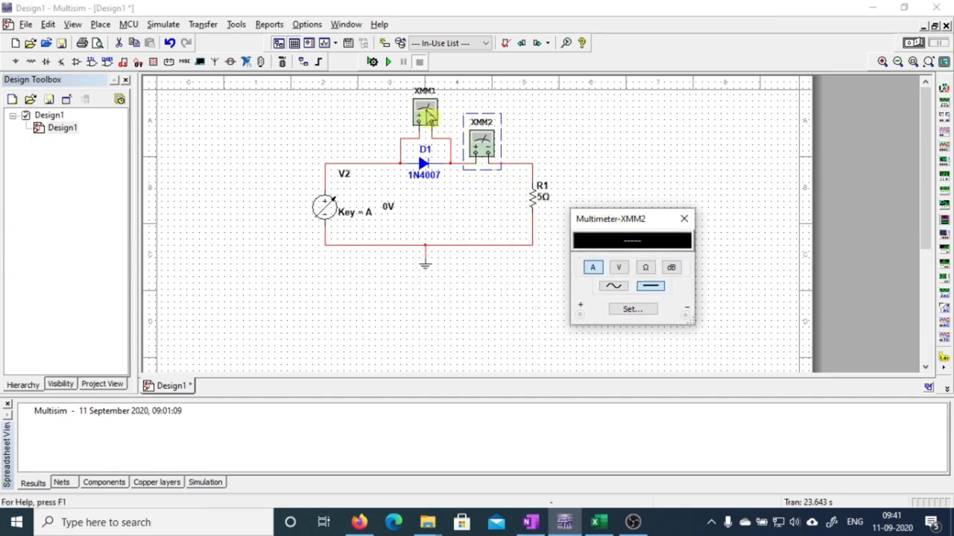
double_click(426, 114)
drag(447, 225, 604, 116)
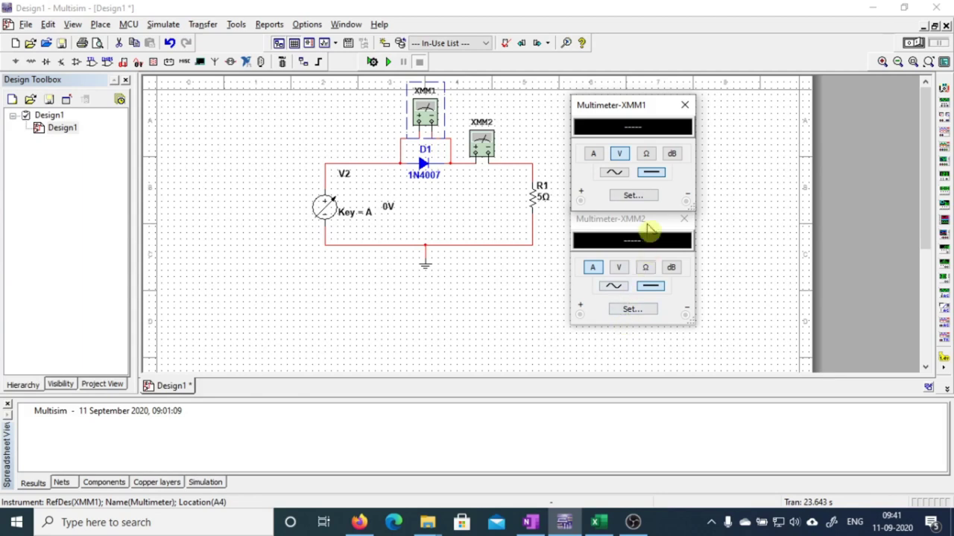
drag(649, 222, 649, 235)
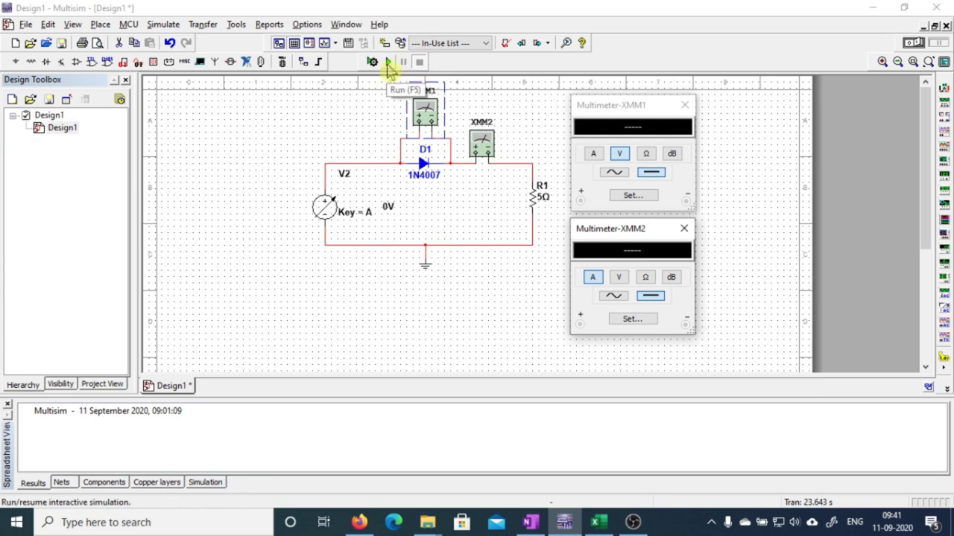
- Run the simulation and raise source V2 through 0.05 V and 0.1 V to 0.2 V, reading the diode voltage and current
click(388, 67)
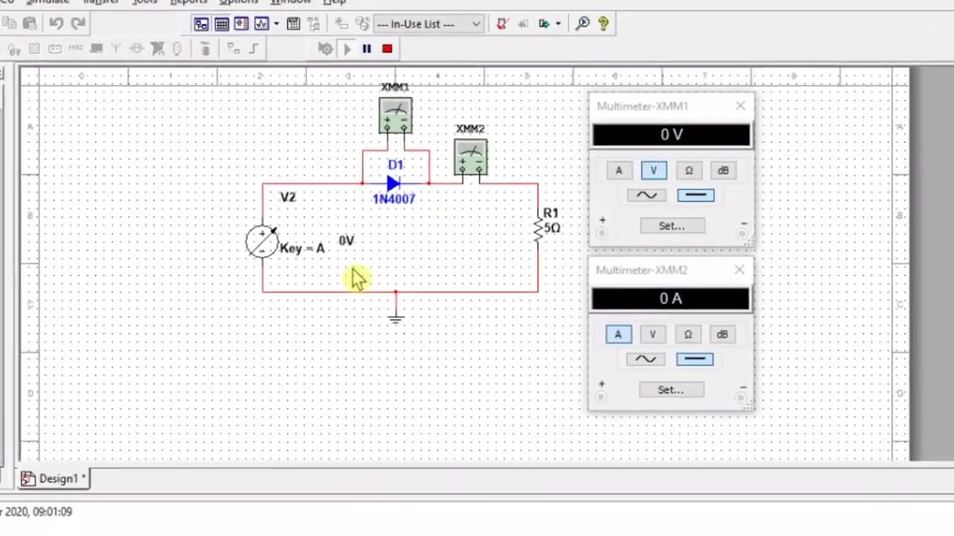
mouse_move(390, 227)
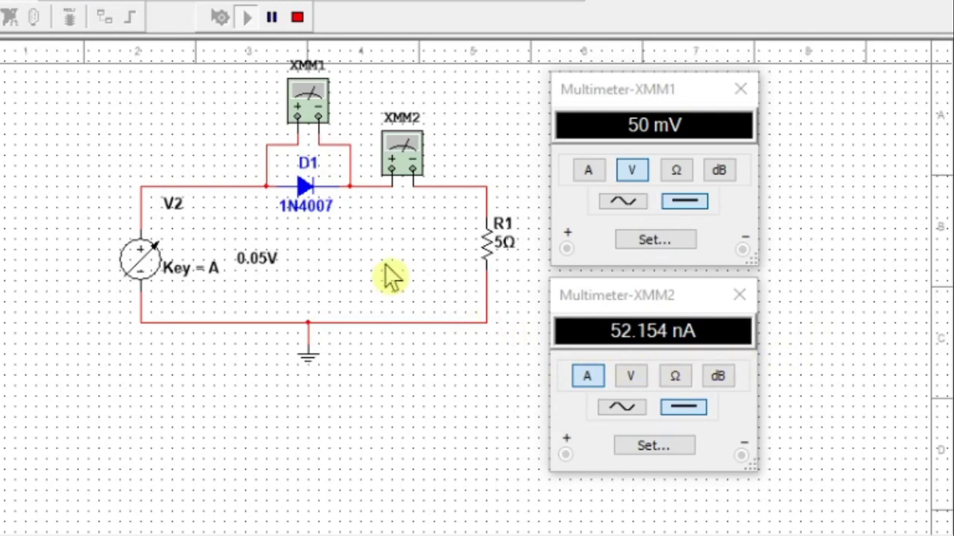
key(a)
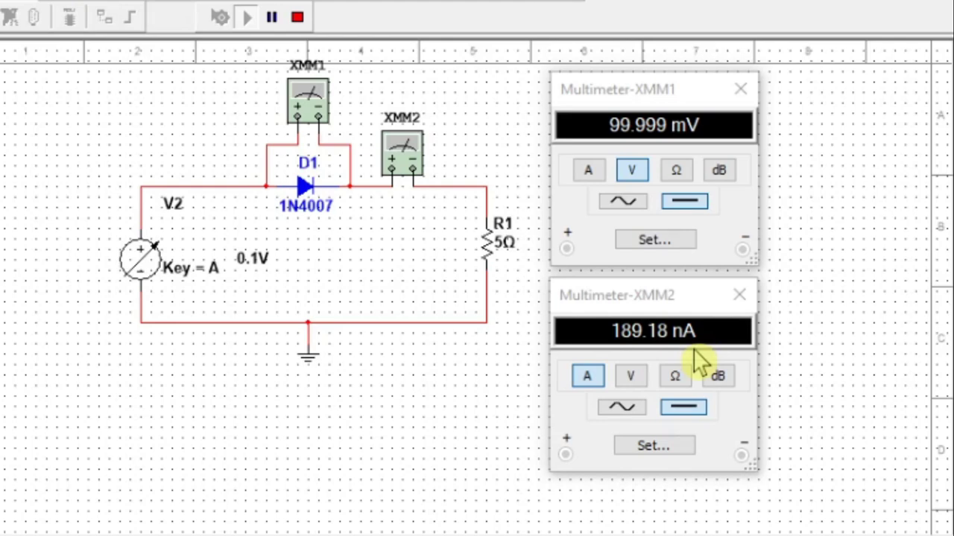
key(a)
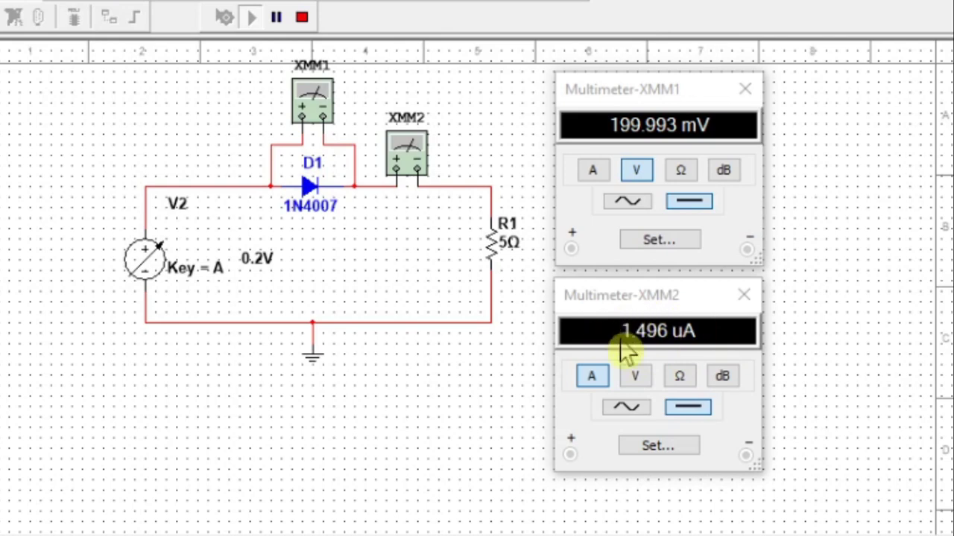
click(660, 308)
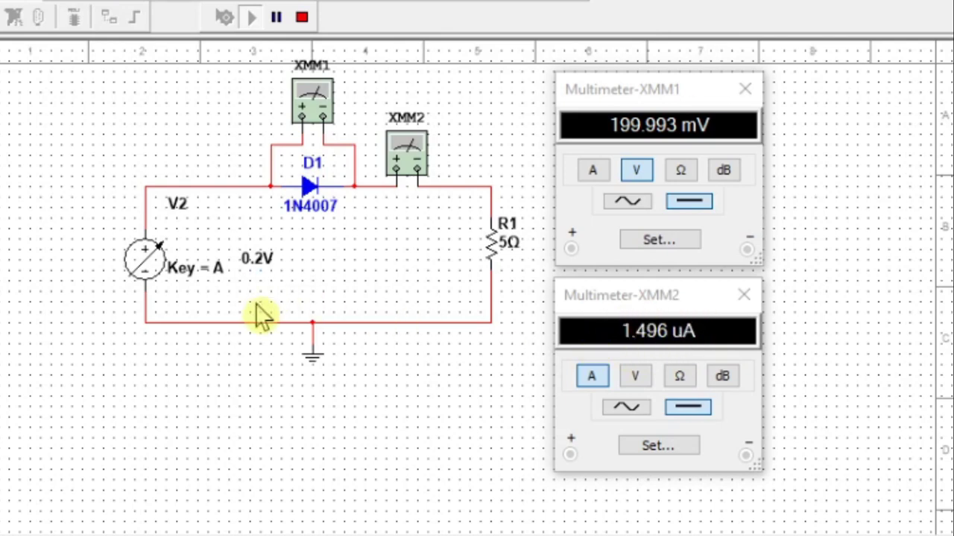
- Raise source V2 to 0.5 V in 0.1 V increments, reading both multimeters at each value
key(a)
key(a)
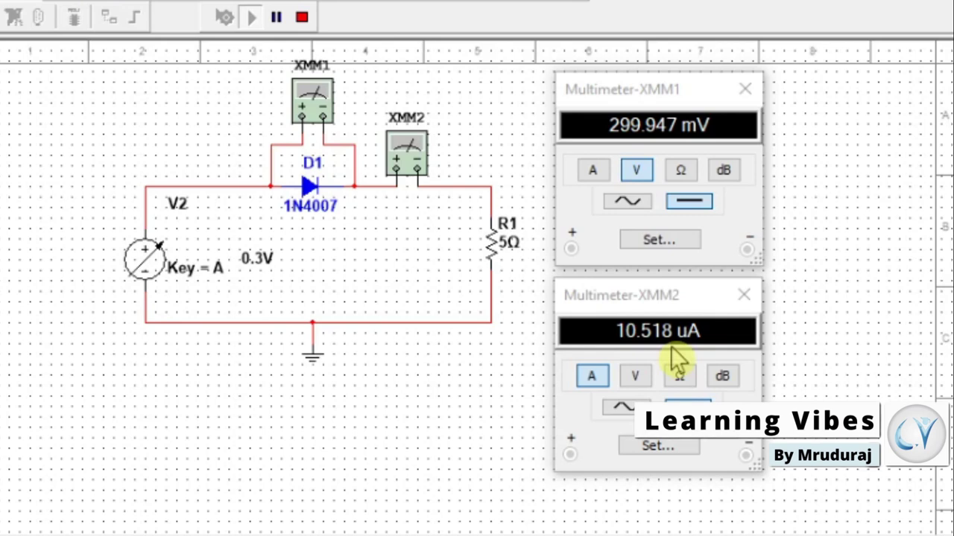
key(a)
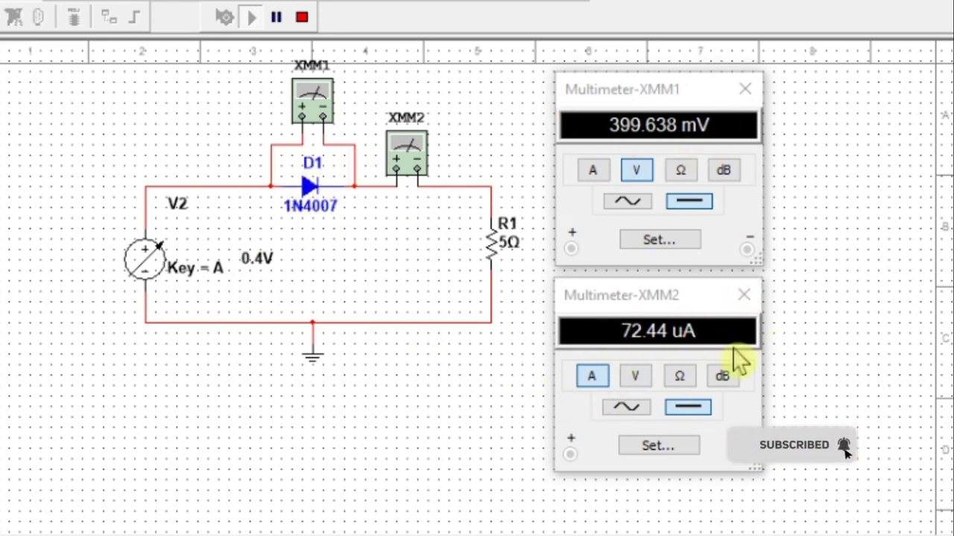
mouse_move(214, 293)
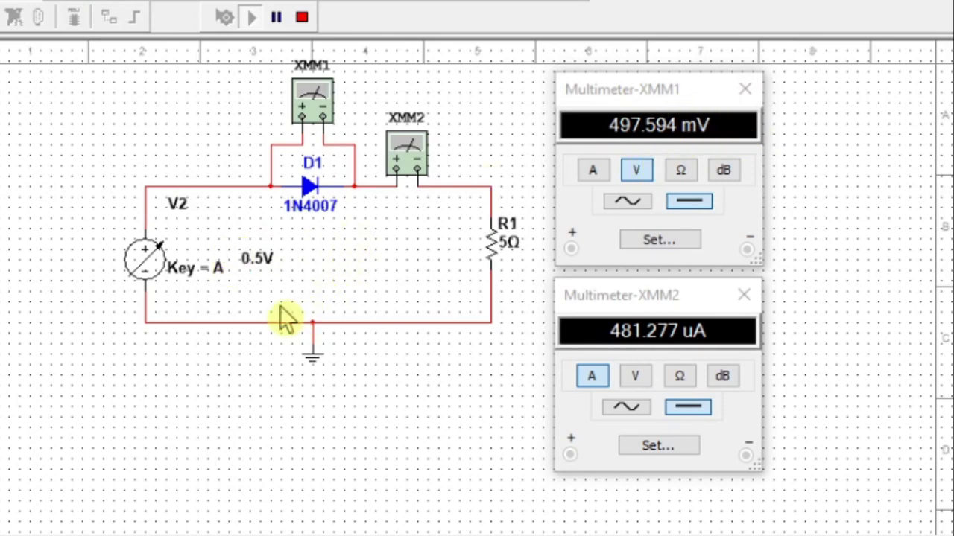
mouse_move(263, 294)
- Increase source V2 gradually to 1 V, reading the diode voltage and current at 0.7 V, 0.8 V and 0.9 V
key(a)
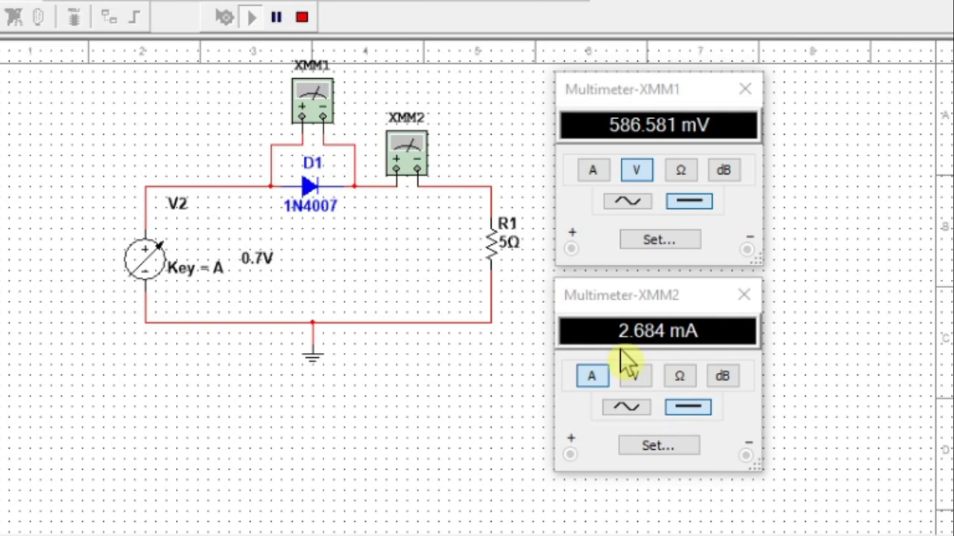
key(a)
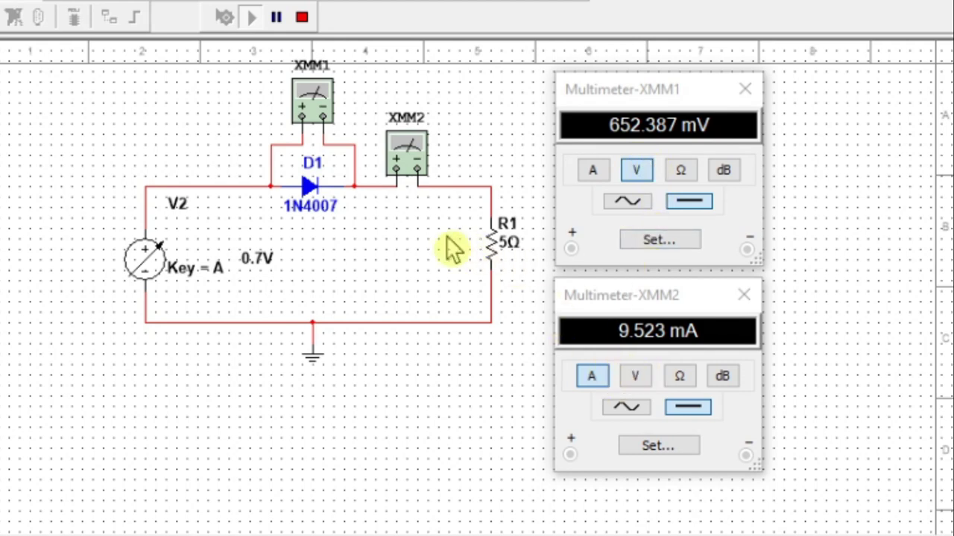
key(a)
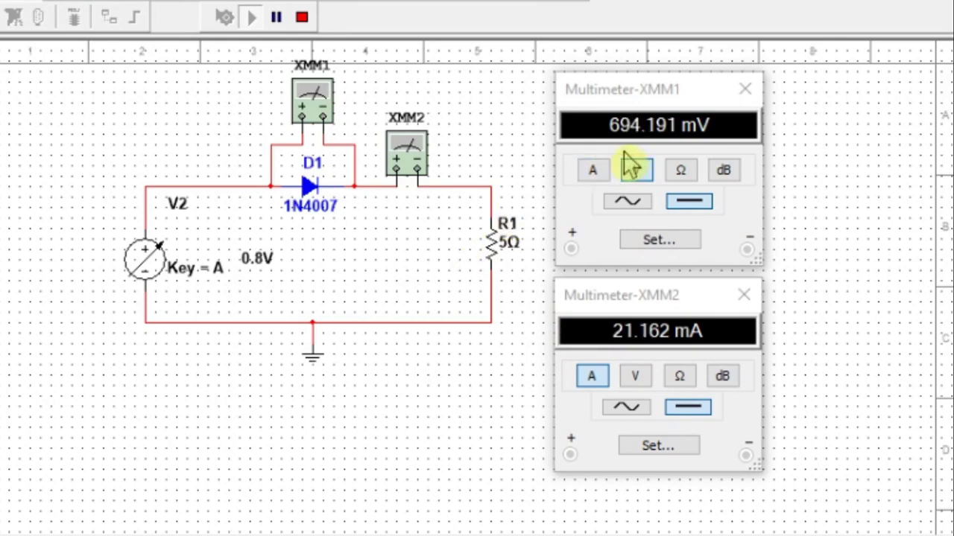
mouse_move(298, 287)
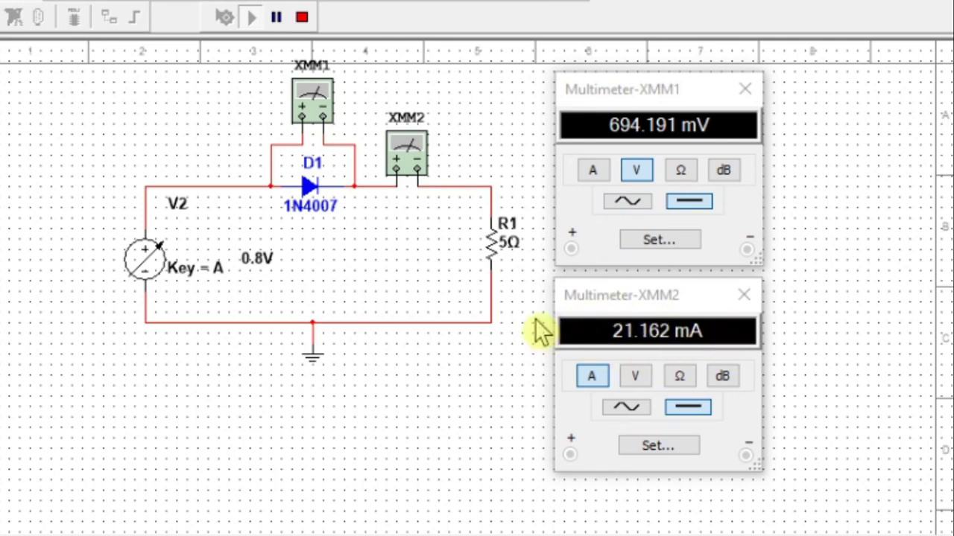
key(a)
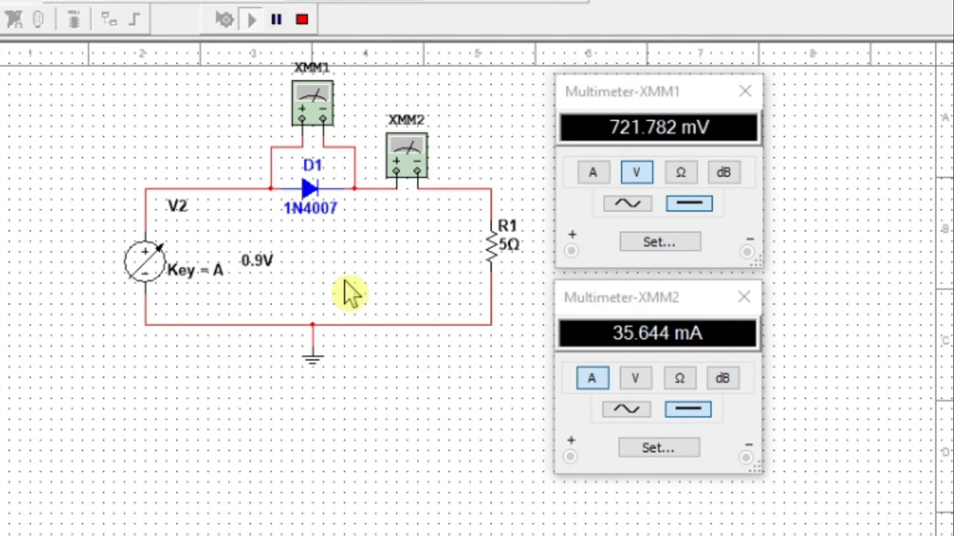
key(a)
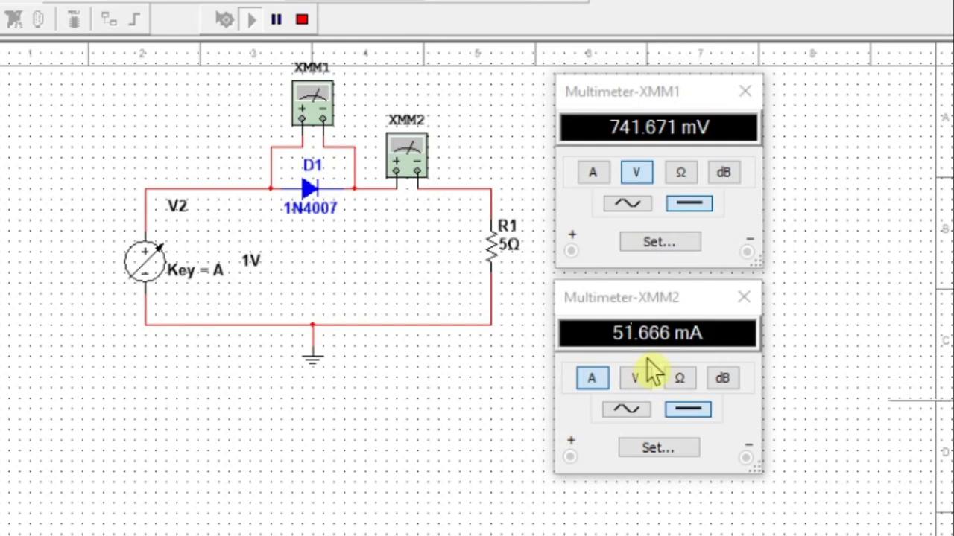
- Increase source V2 from 1 V to 1.5 V in small increments while reading both multimeters
key(a)
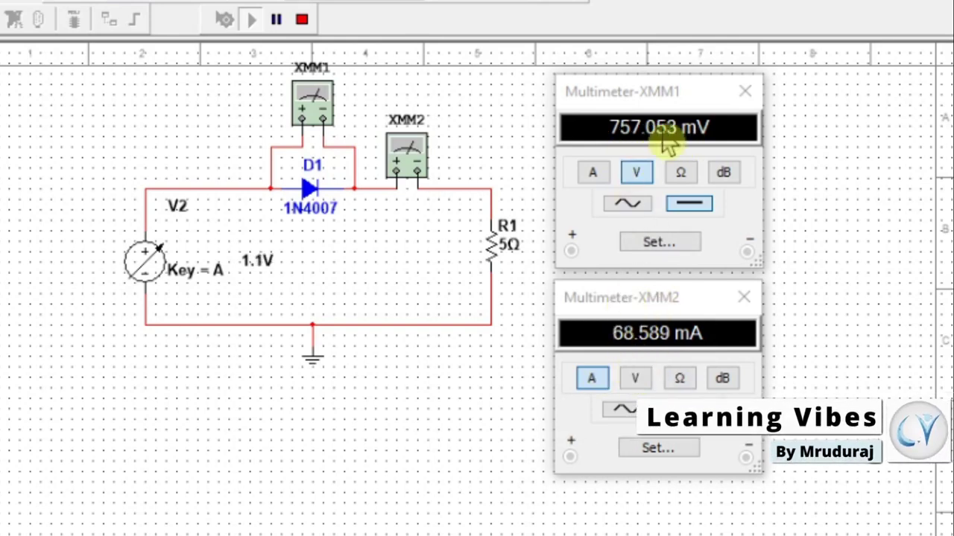
key(a)
key(a)
key(a)
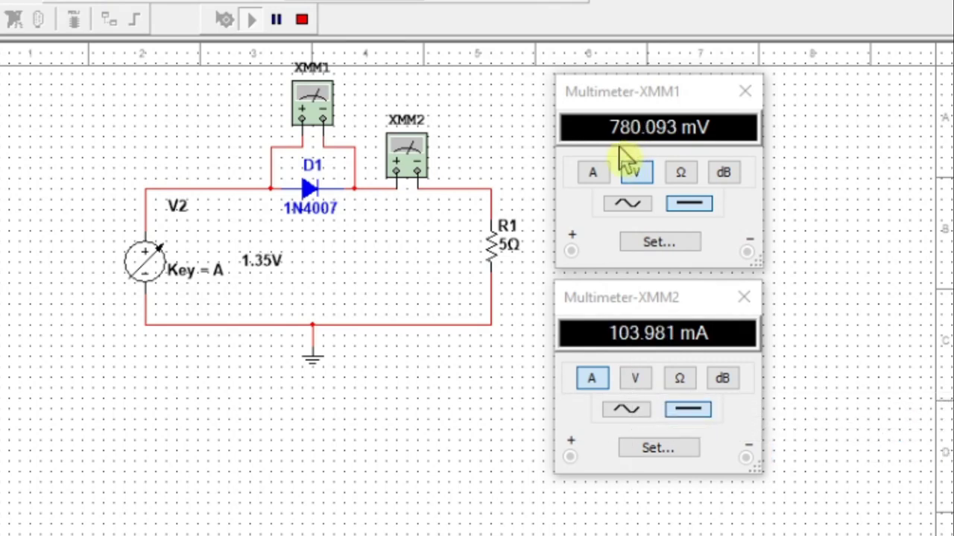
key(a)
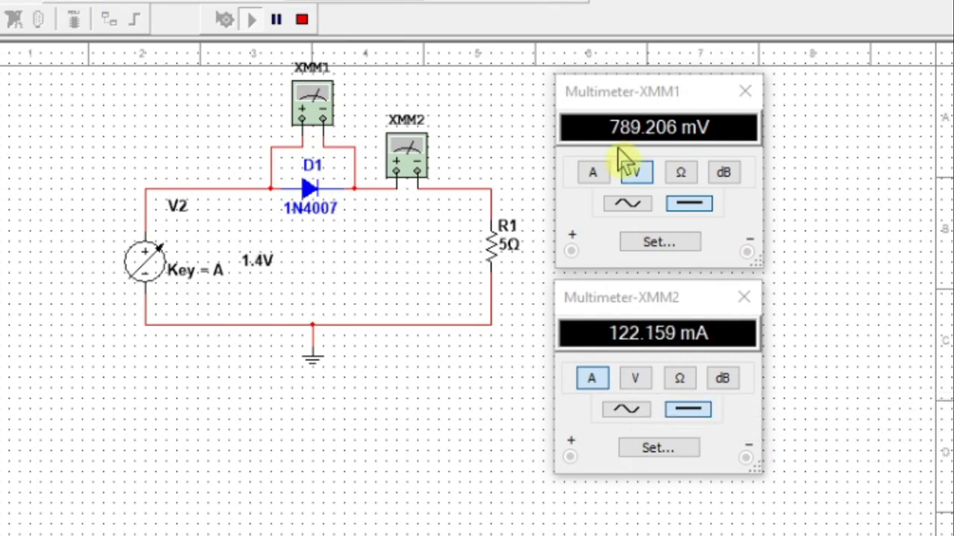
key(a)
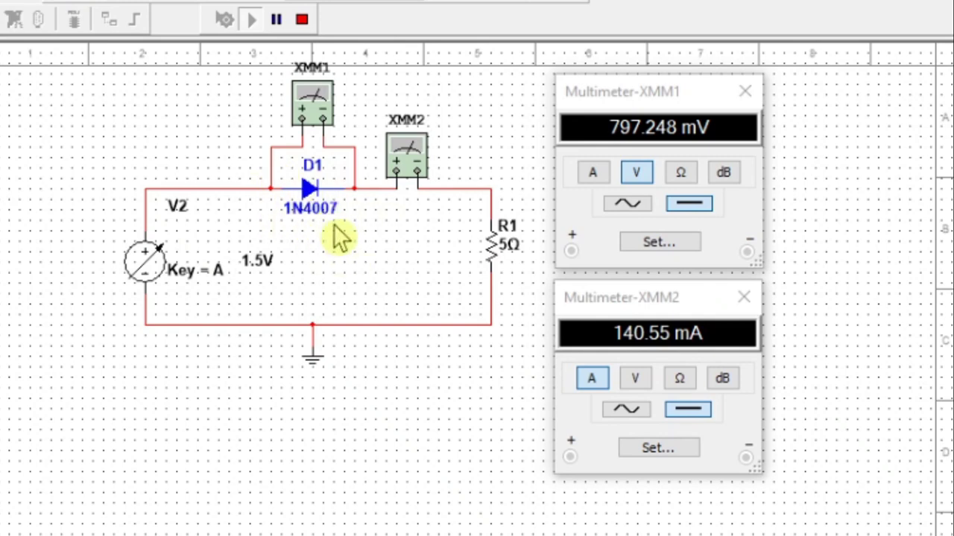
- Continue raising source V2 to 2.5 V, reading the diode voltage on XMM1 and the current on XMM2
key(a)
key(a)
key(a)
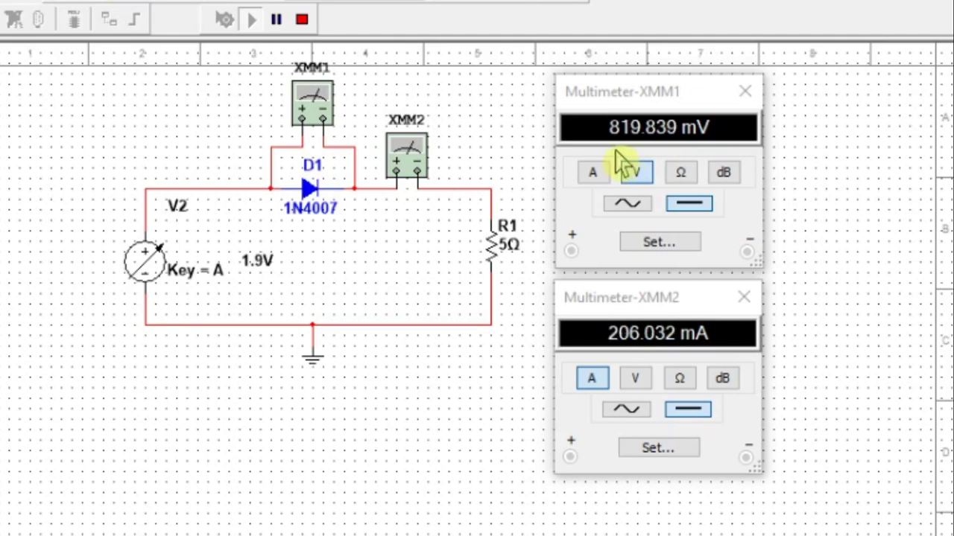
key(a)
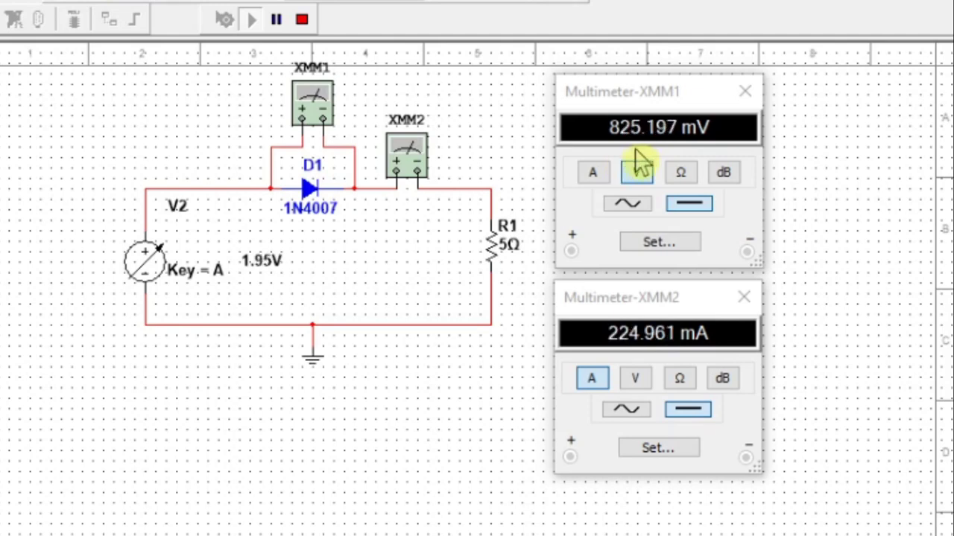
key(a)
key(a)
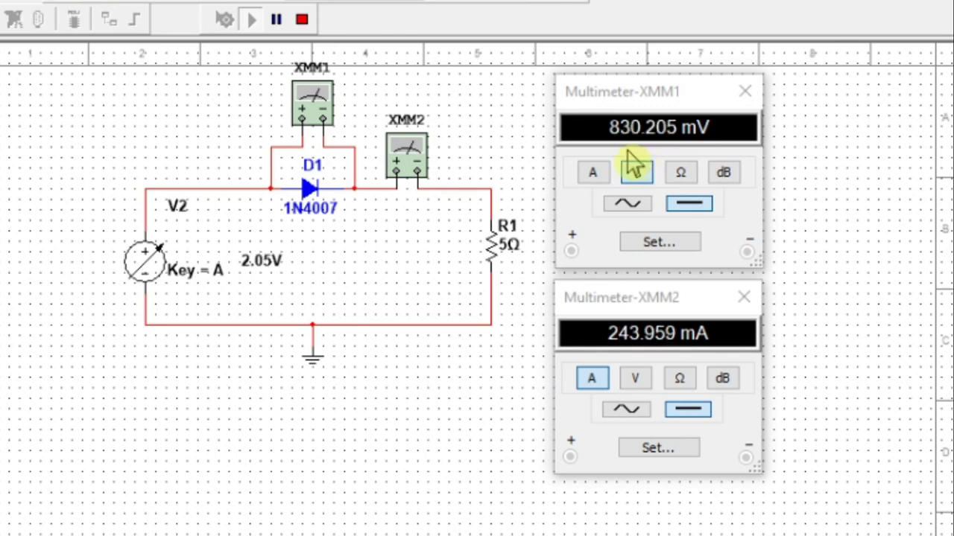
key(a)
key(a)
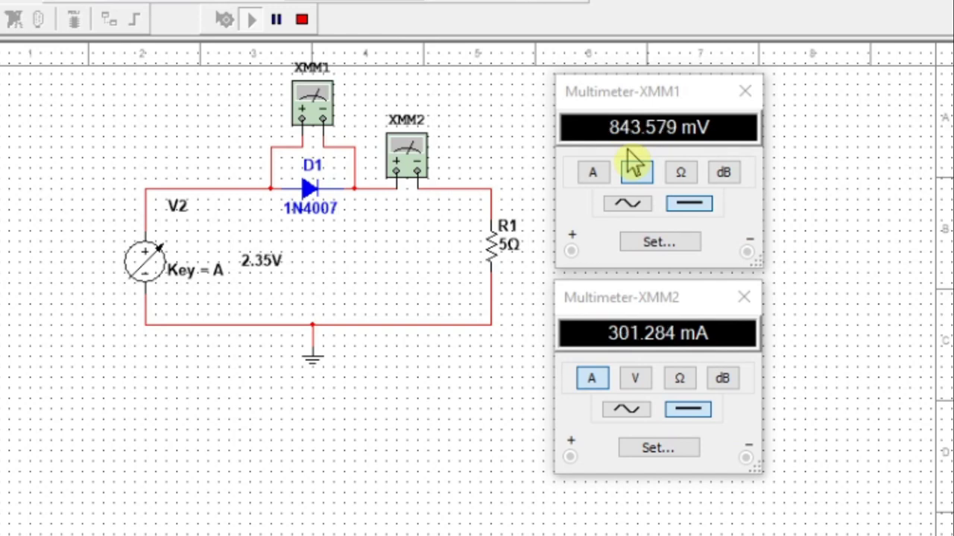
key(a)
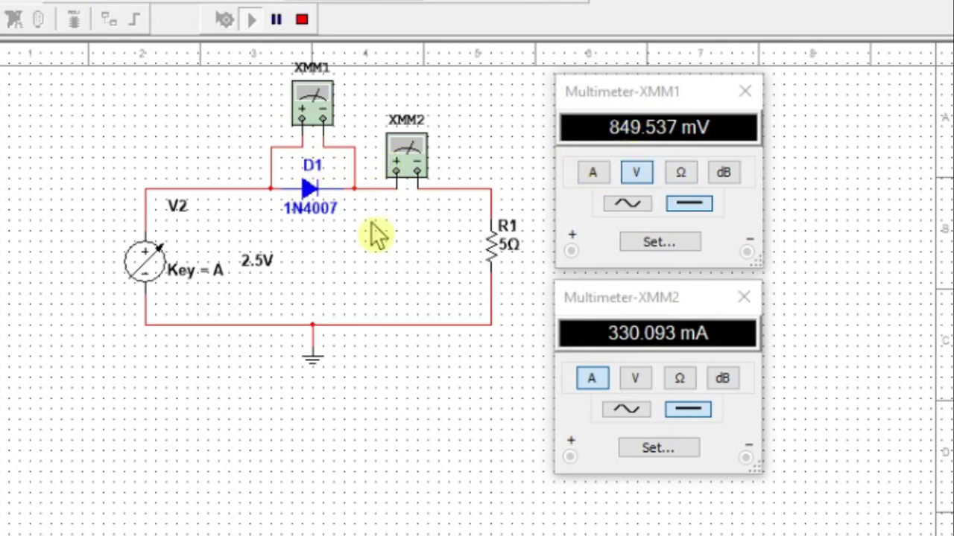
- Raise source V2 in small increments to 3.45 V while reading the diode voltage and current on both multimeters
mouse_move(316, 268)
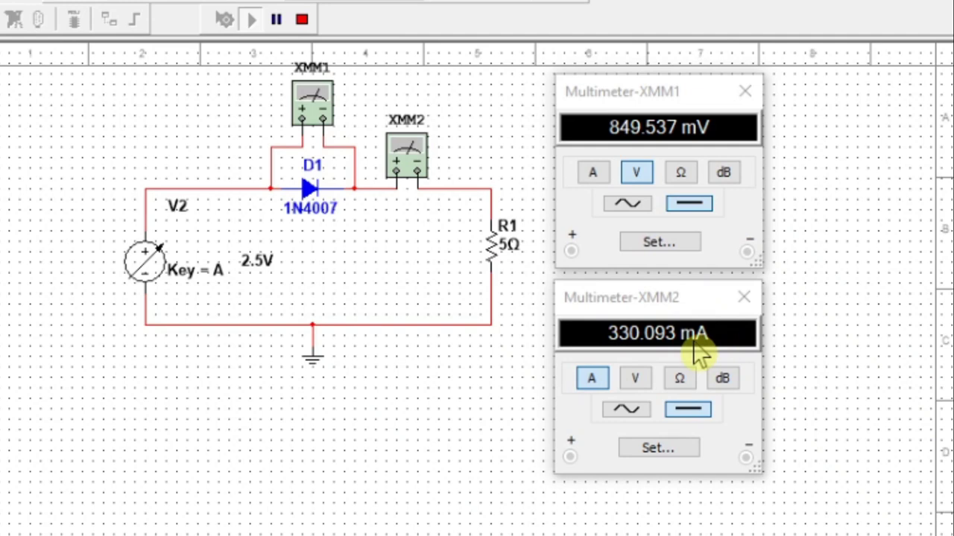
key(a)
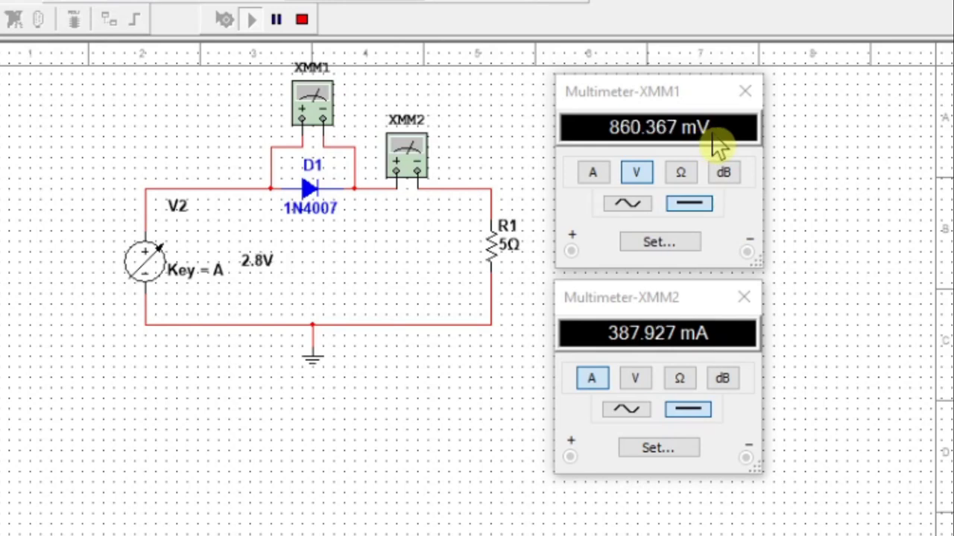
key(a)
key(a)
key(a)
key(a)
key(a)
key(a)
key(a)
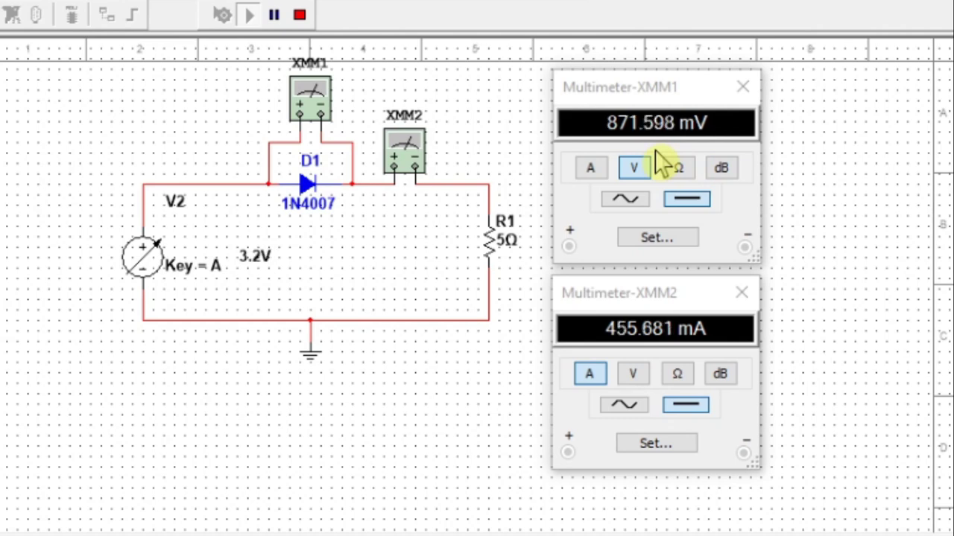
key(a)
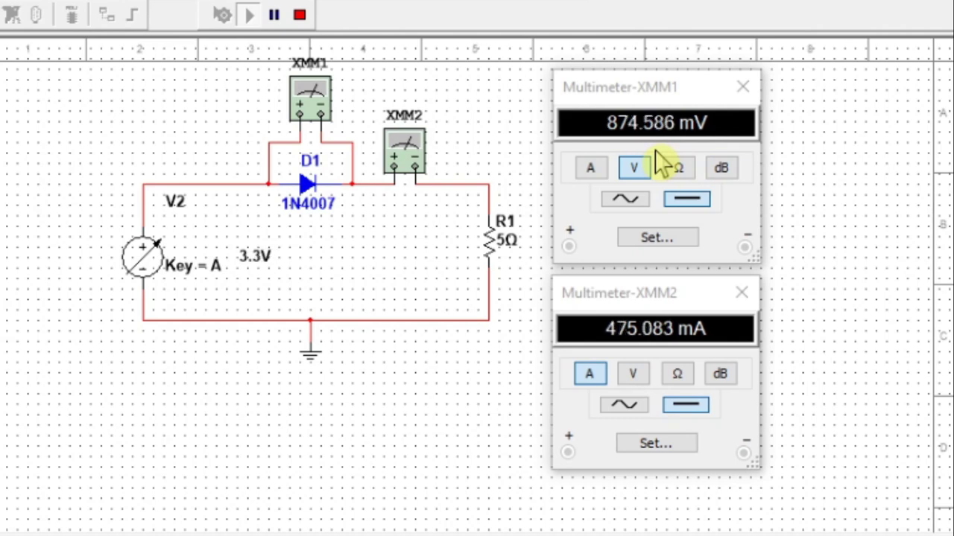
key(a)
key(a)
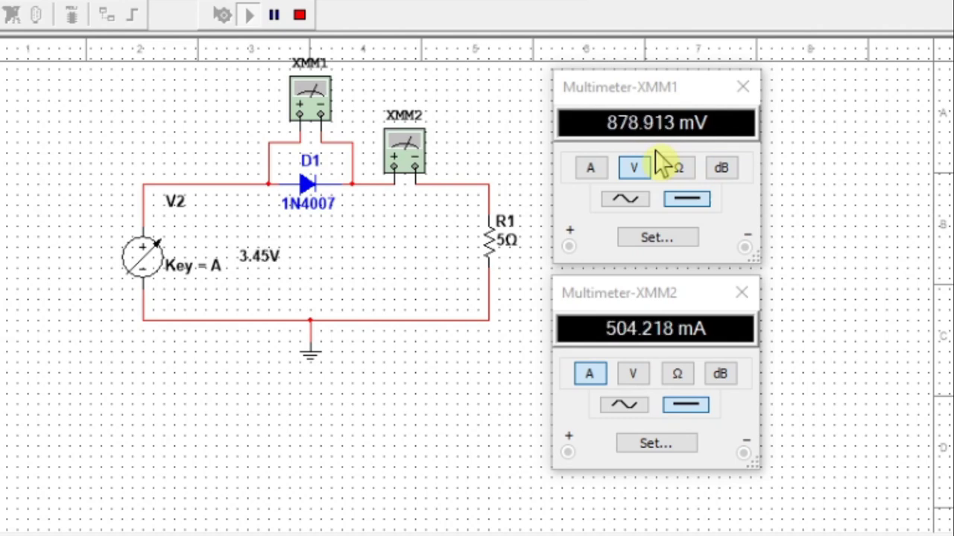
- Continue raising source V2 to 4.25 V, reading XMM1 and XMM2 at 3.6 V and 4.05 V
key(a)
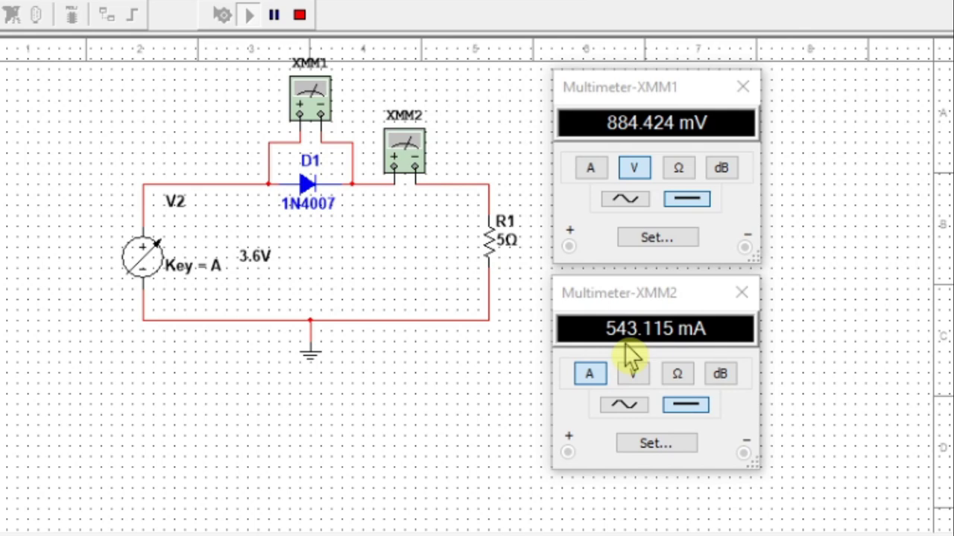
key(a)
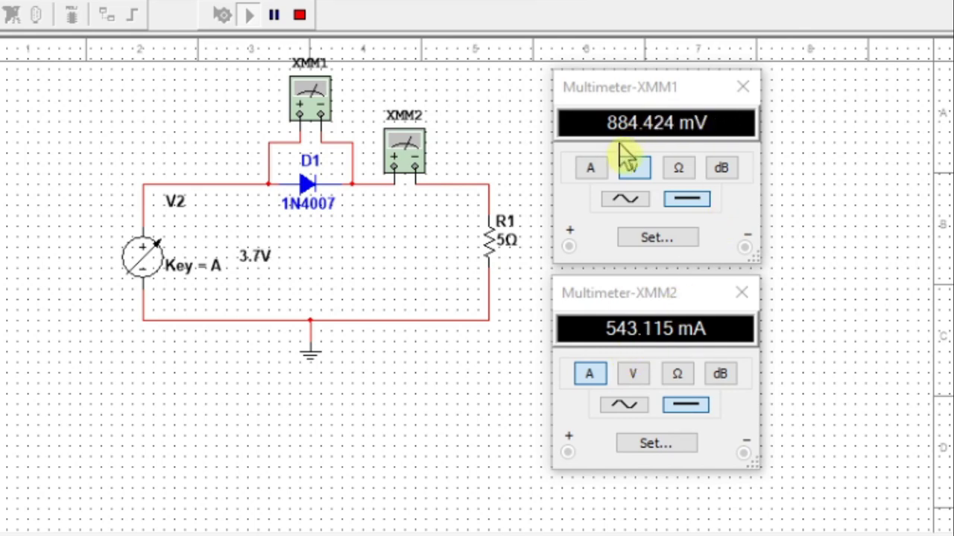
key(a)
key(a)
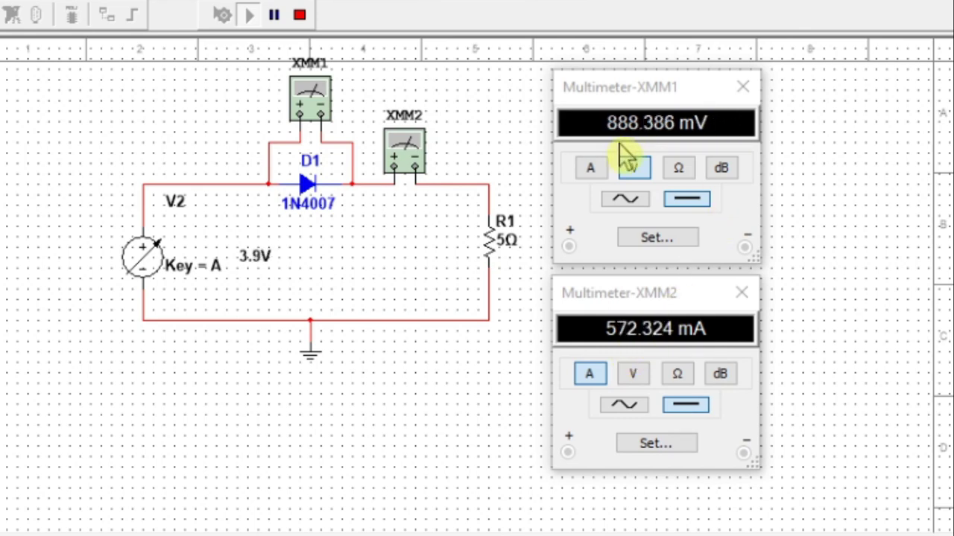
key(a)
key(a)
key(a)
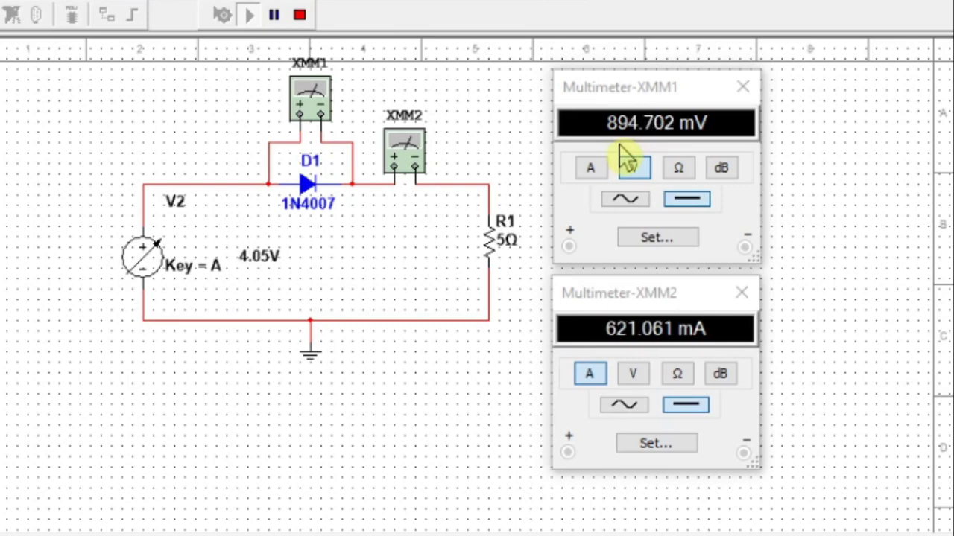
key(a)
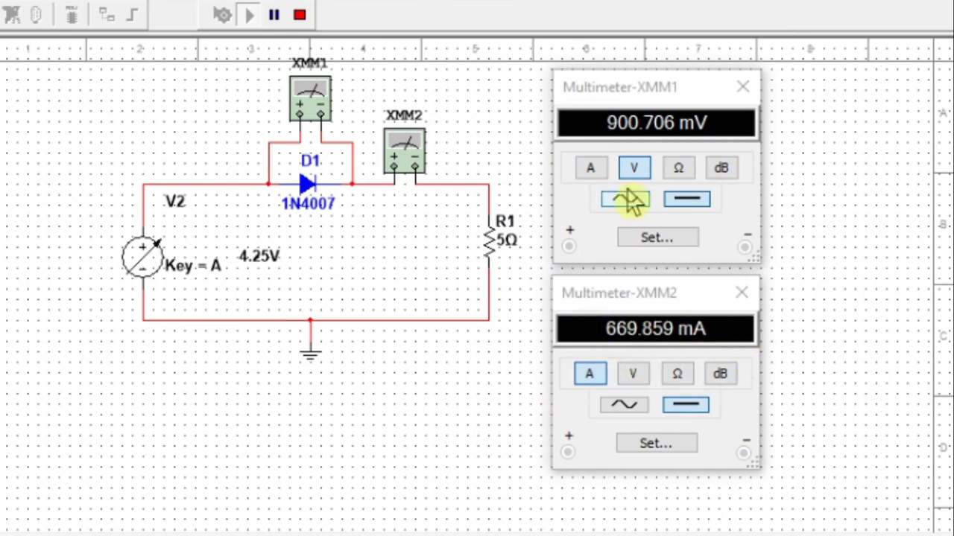
- Increase source V2 stepwise to 4.9 V and read the diode voltage and current
key(a)
key(a)
key(a)
key(a)
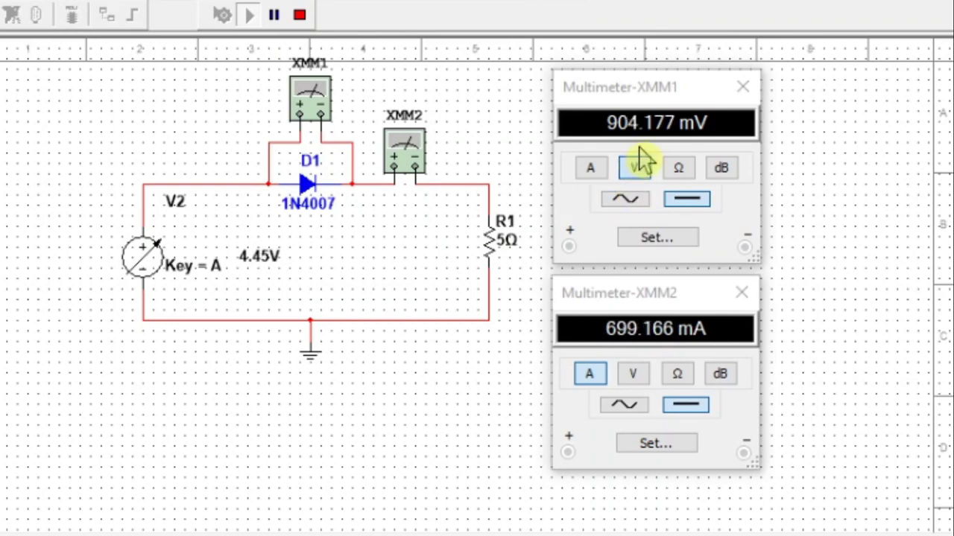
key(a)
key(a)
key(a)
key(a)
key(a)
key(a)
key(a)
key(a)
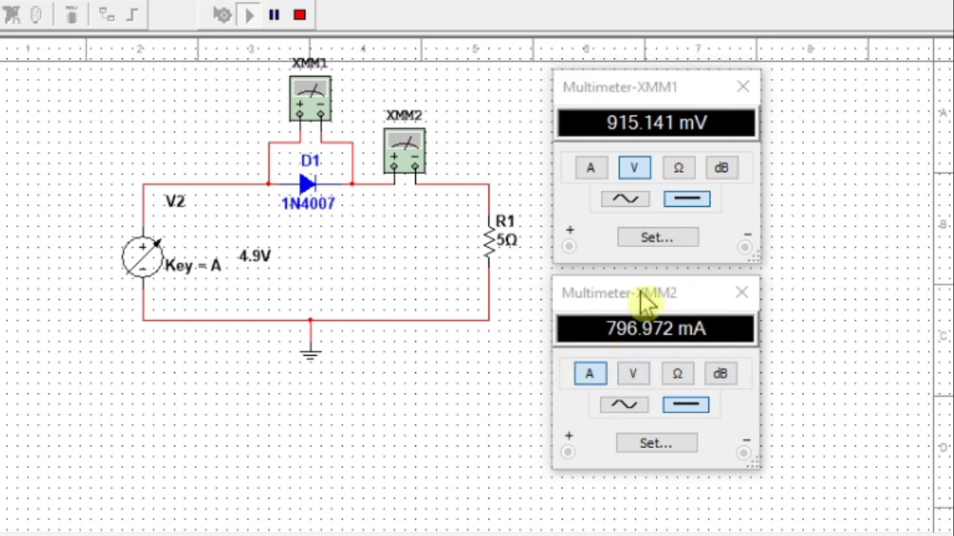
- Set source V2 to 6 V with its slider and read both multimeters
mouse_move(256, 297)
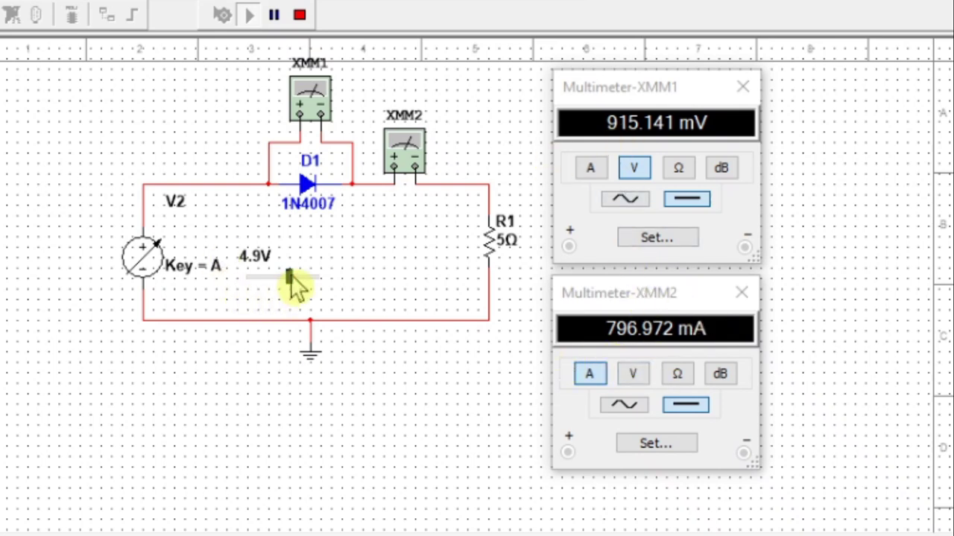
drag(289, 279, 297, 279)
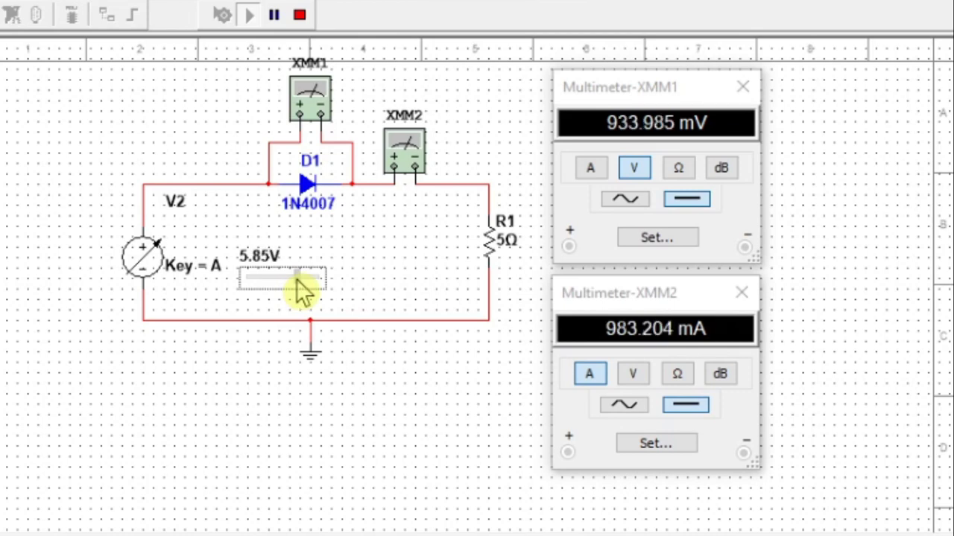
drag(302, 290, 305, 288)
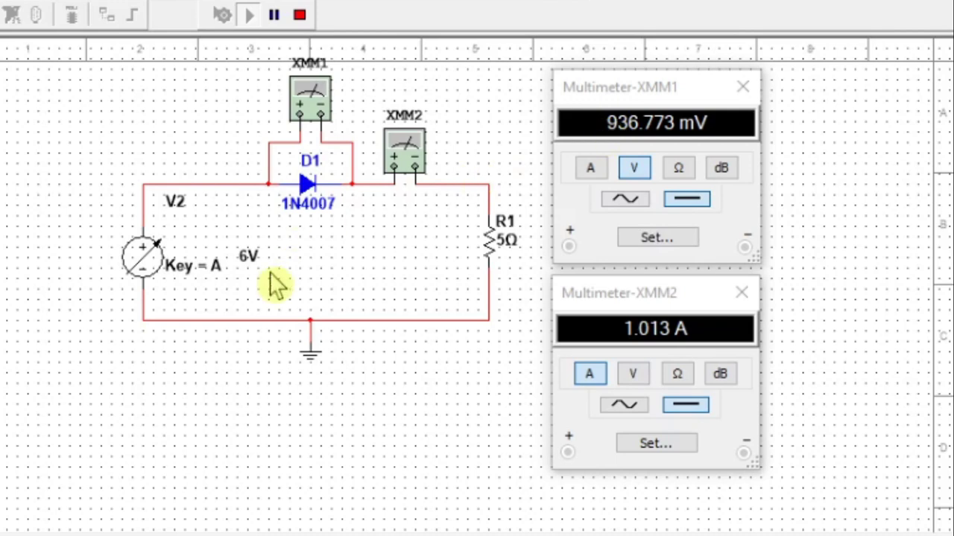
mouse_move(237, 248)
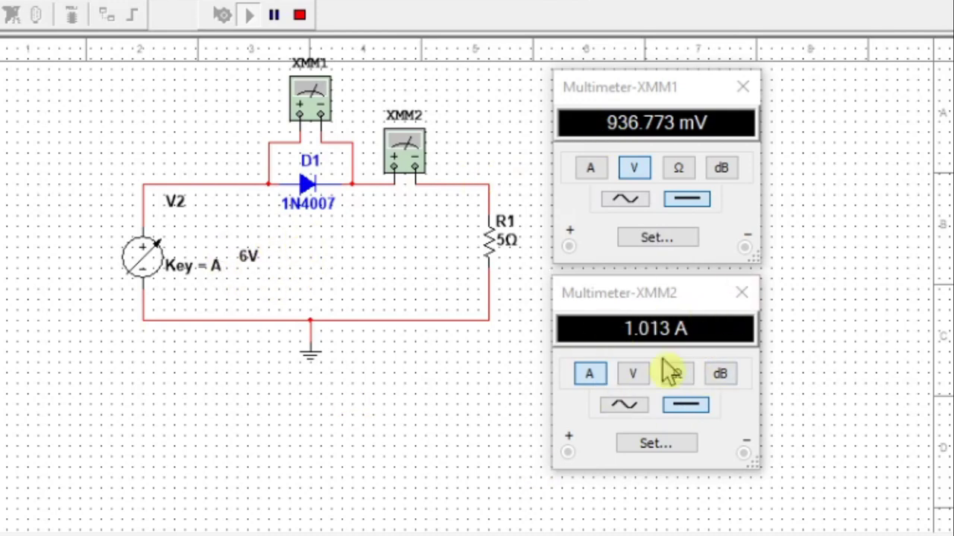
- Stop the simulation and activate the XMM1 and XMM2 multimeter windows one after the other
click(300, 15)
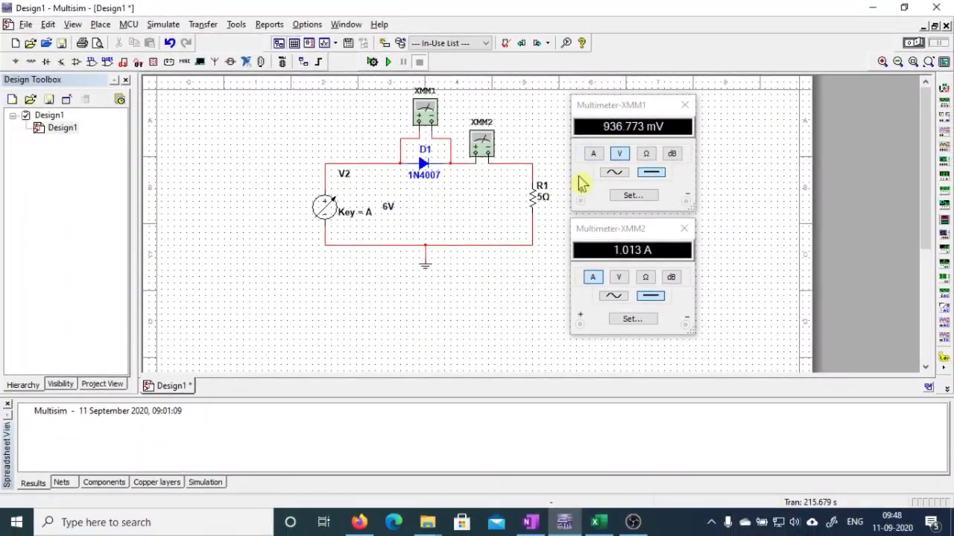
click(581, 183)
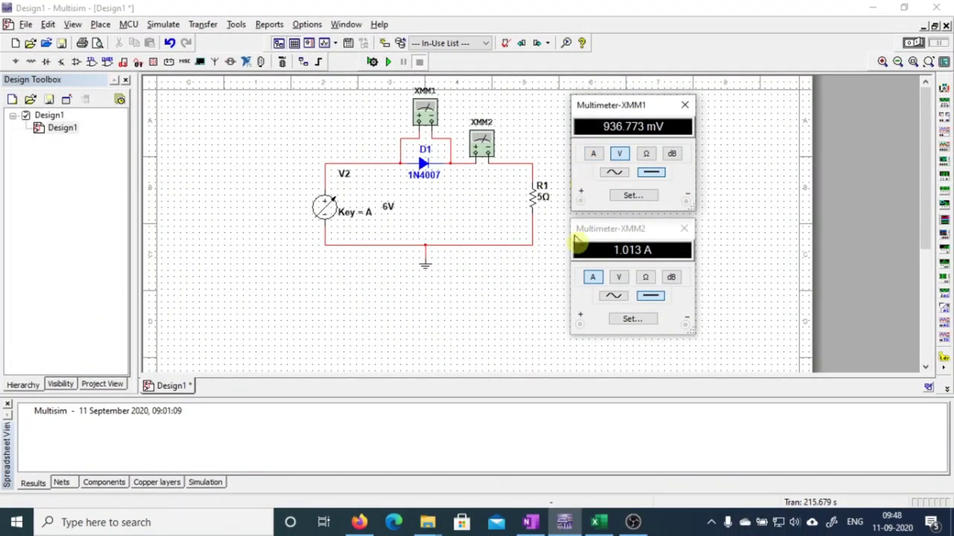
click(583, 309)
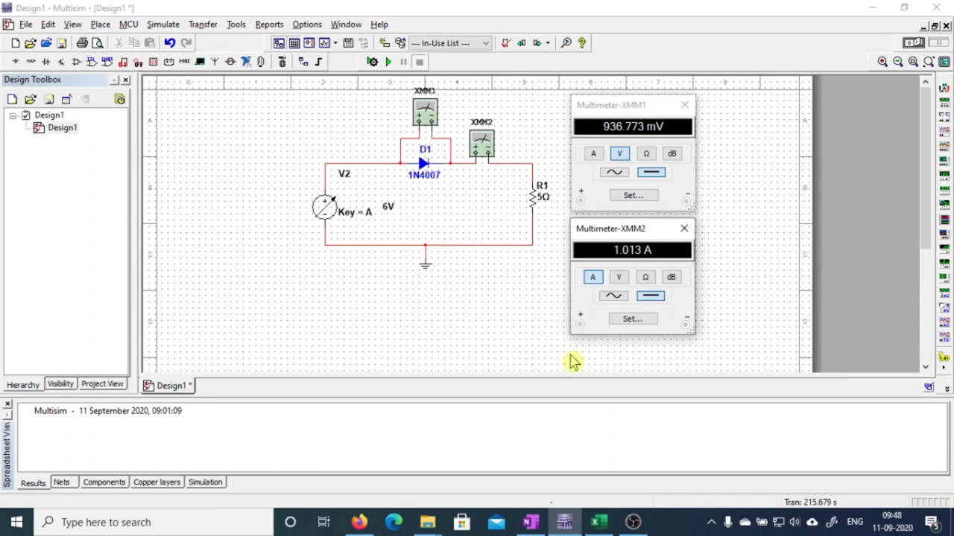
- Switch to the Excel workbook and examine the recorded Vd and Id values in the Forward Bias table
click(598, 522)
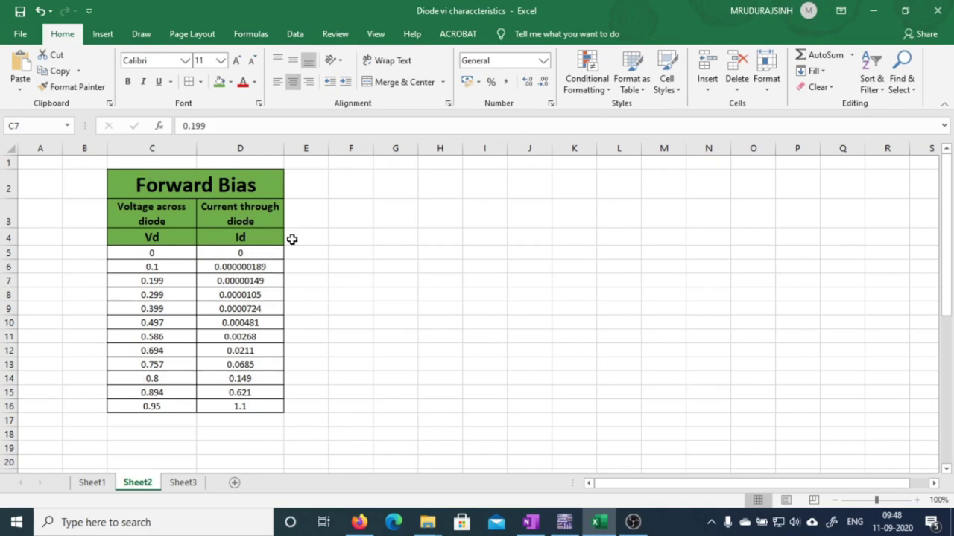
click(160, 240)
drag(165, 254, 166, 408)
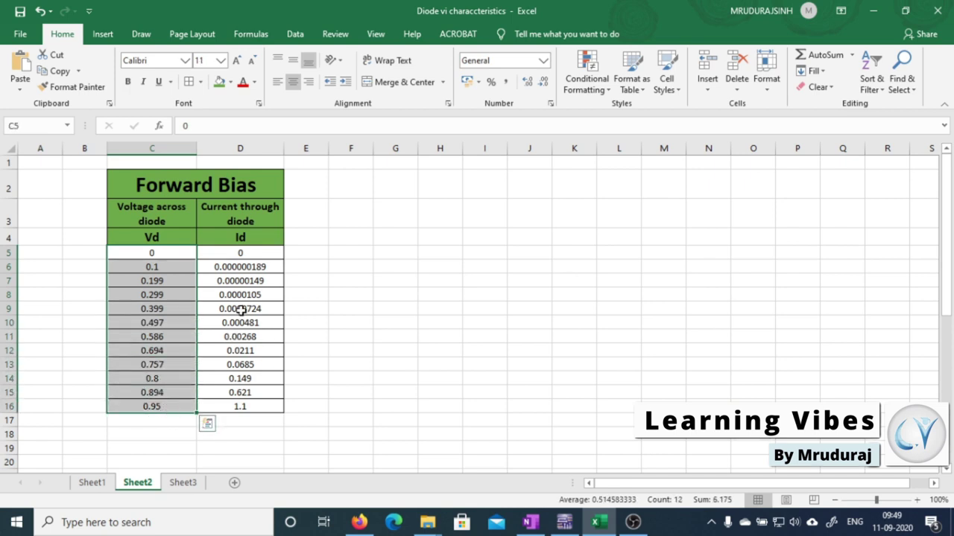
drag(247, 256, 246, 407)
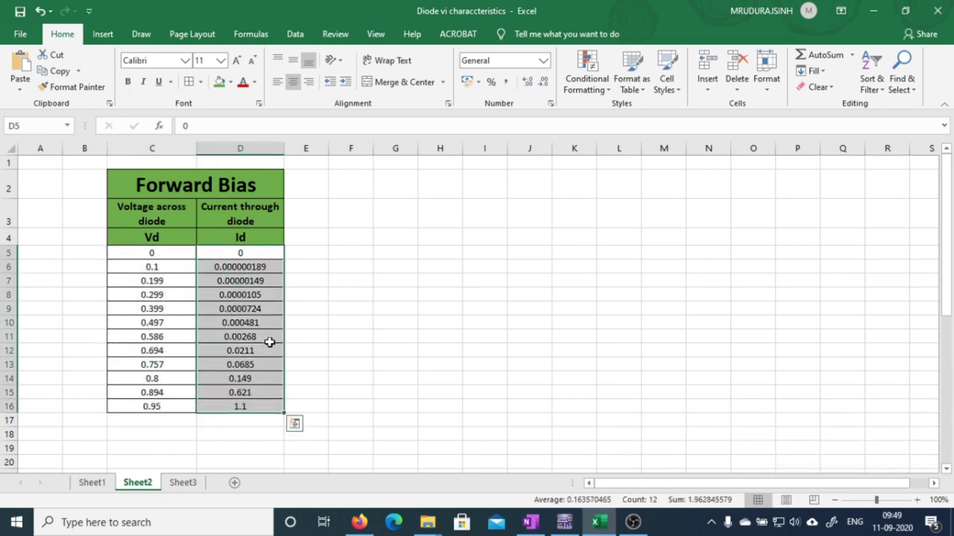
click(345, 328)
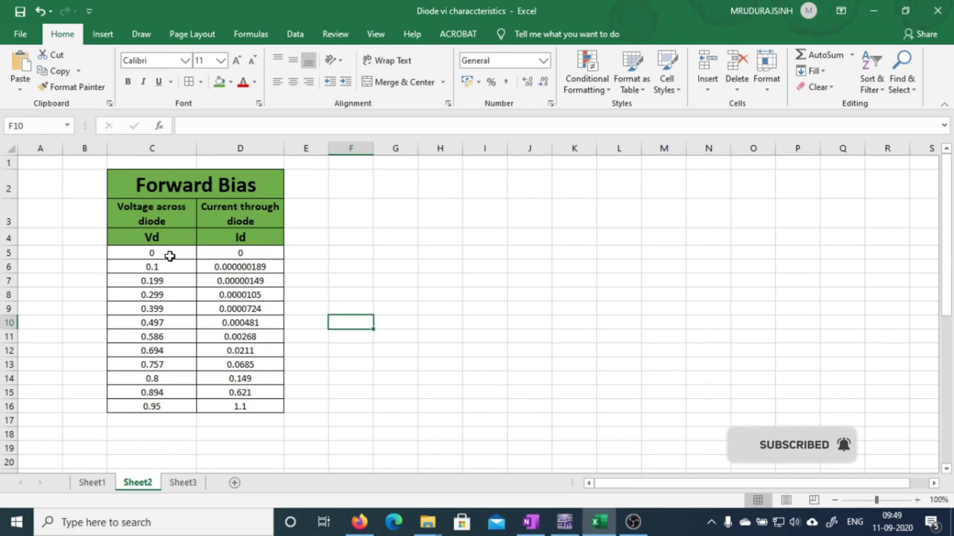
drag(171, 254, 217, 362)
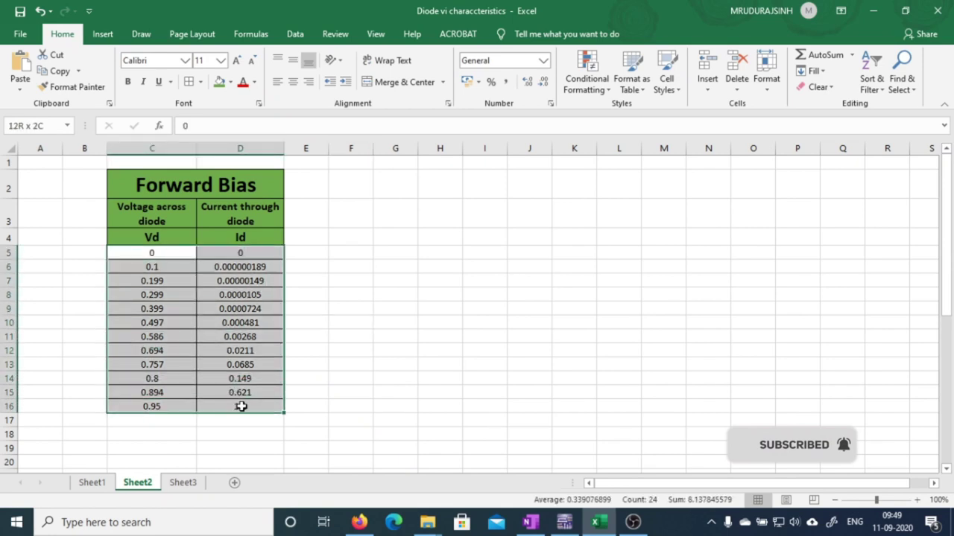
click(392, 351)
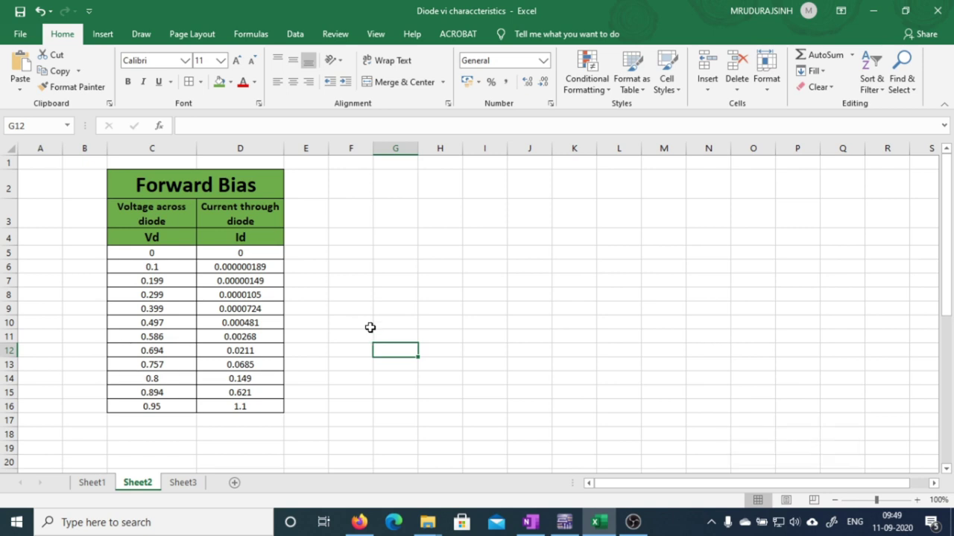
- Insert the recommended scatter chart for the Vd and Id data in C5:D16 and place it beside the table
drag(171, 257, 224, 402)
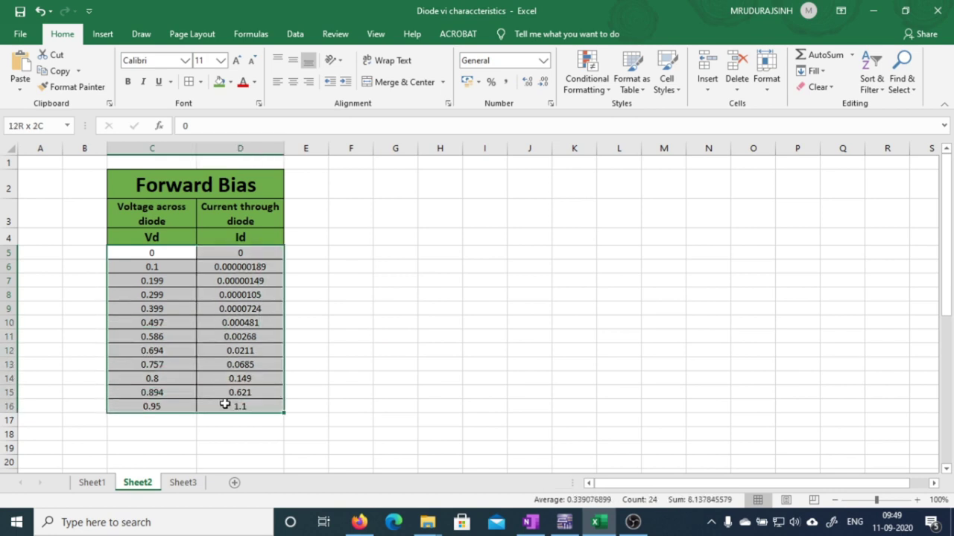
click(103, 35)
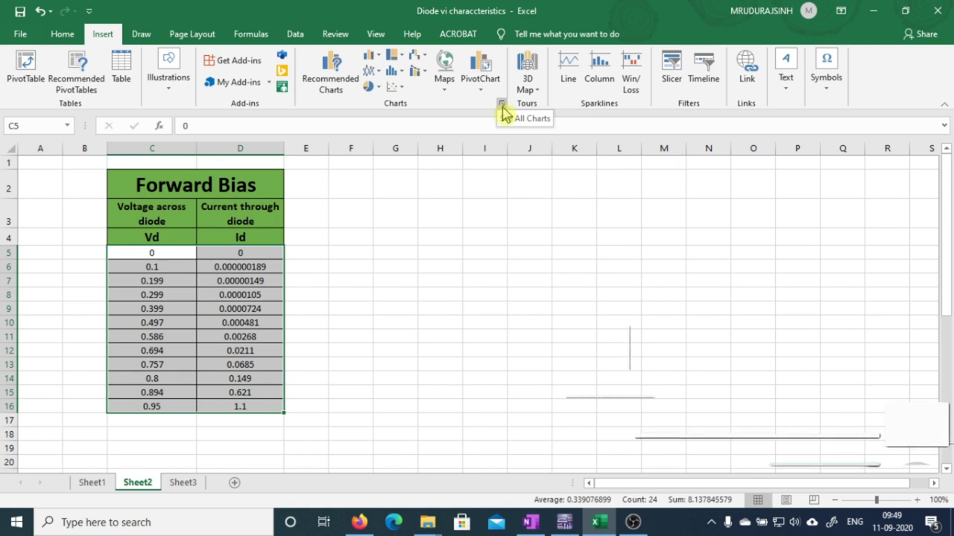
click(502, 104)
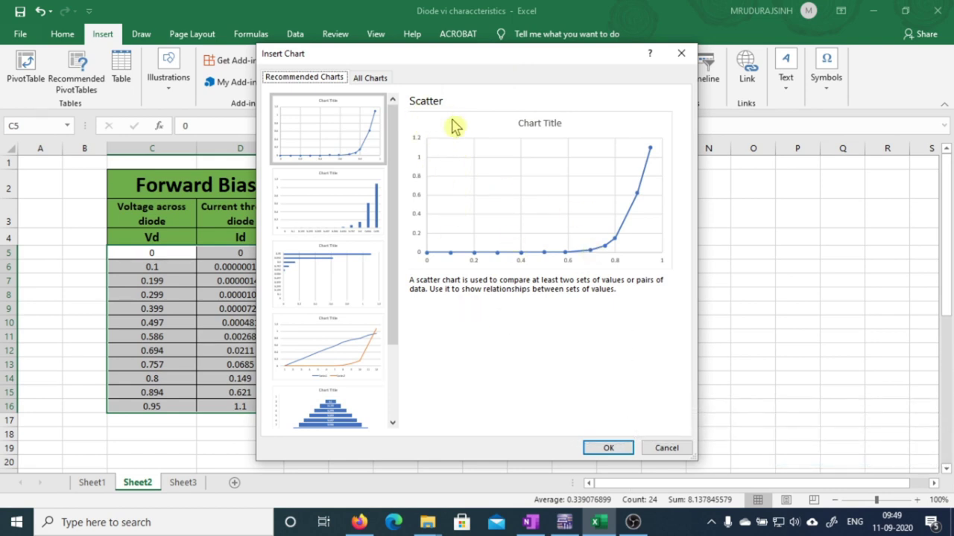
click(598, 453)
drag(556, 240, 622, 221)
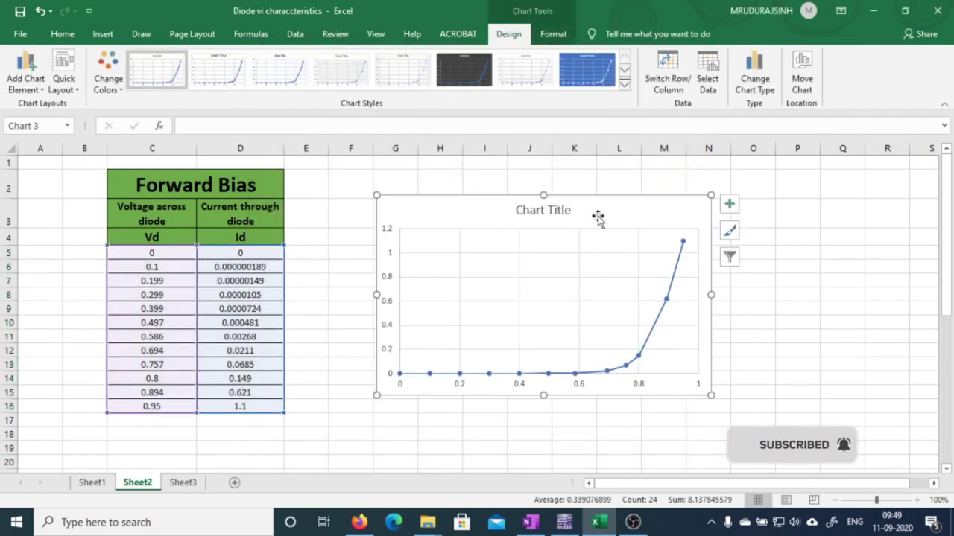
- Title the chart "Forward Charecteristics of 1N4007 Diode"
click(558, 211)
triple_click(558, 211)
text(Forward Charecte)
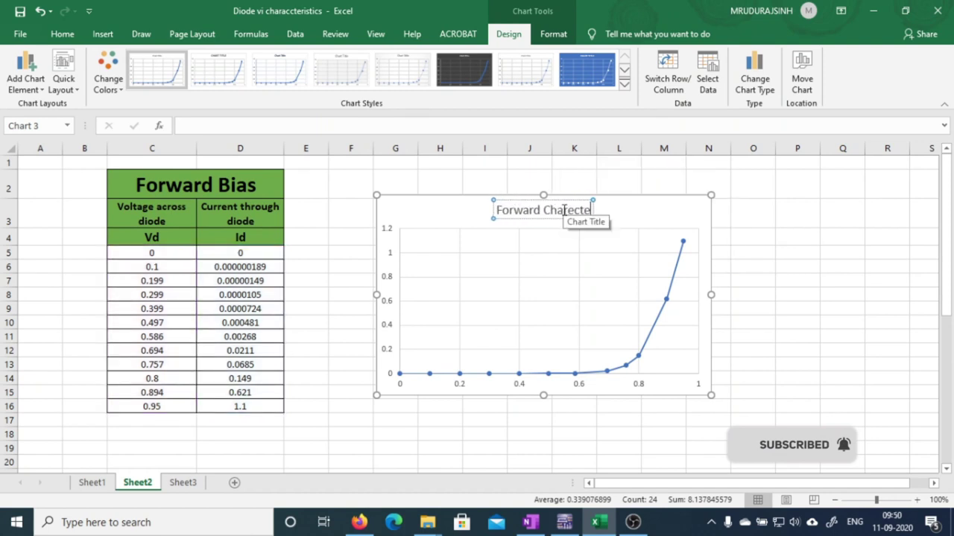
text(ristics of 1N4007 Diode)
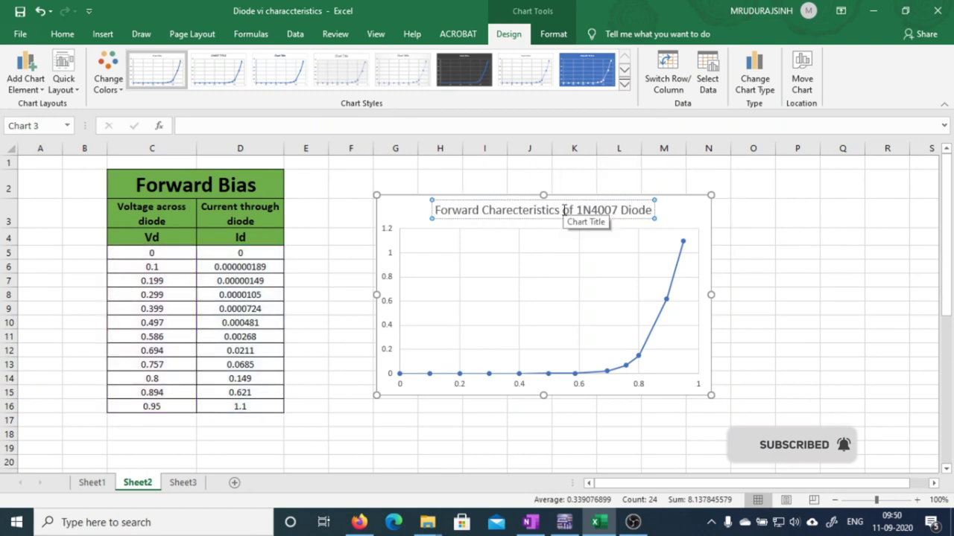
click(791, 258)
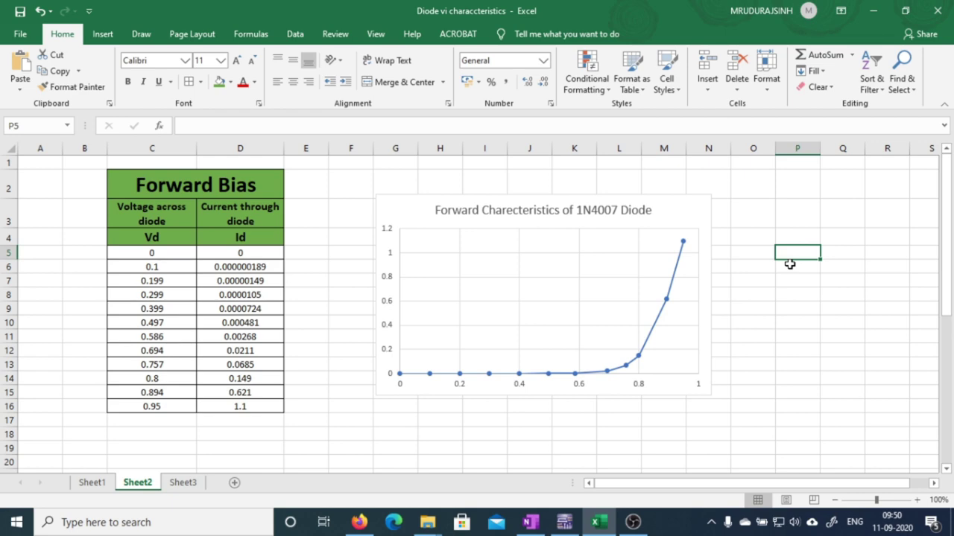
- Switch to OneNote and annotate the reverse bias circuit in red, underlining diode D, circling the variable source and adding two circled, bracketed marks beside it
click(538, 522)
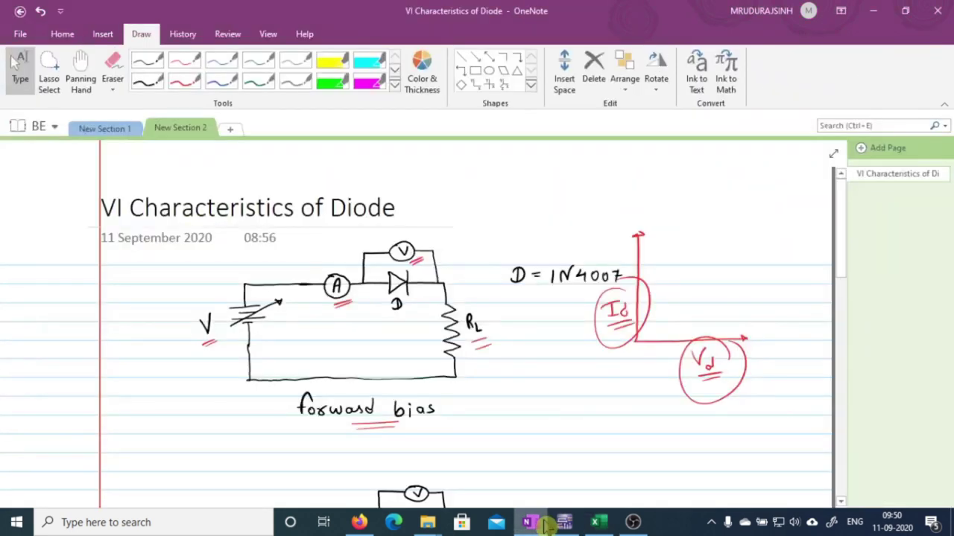
scroll(542, 391, down, 4)
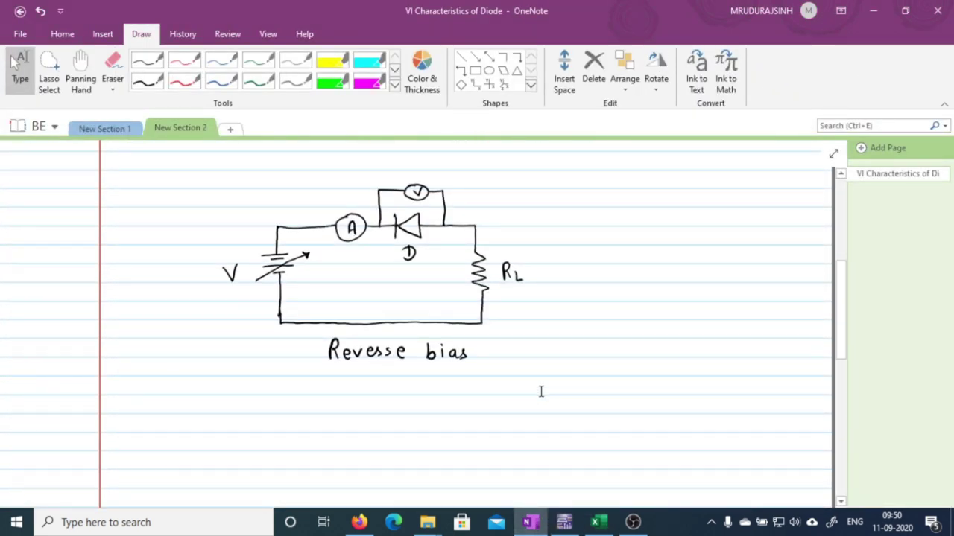
click(184, 81)
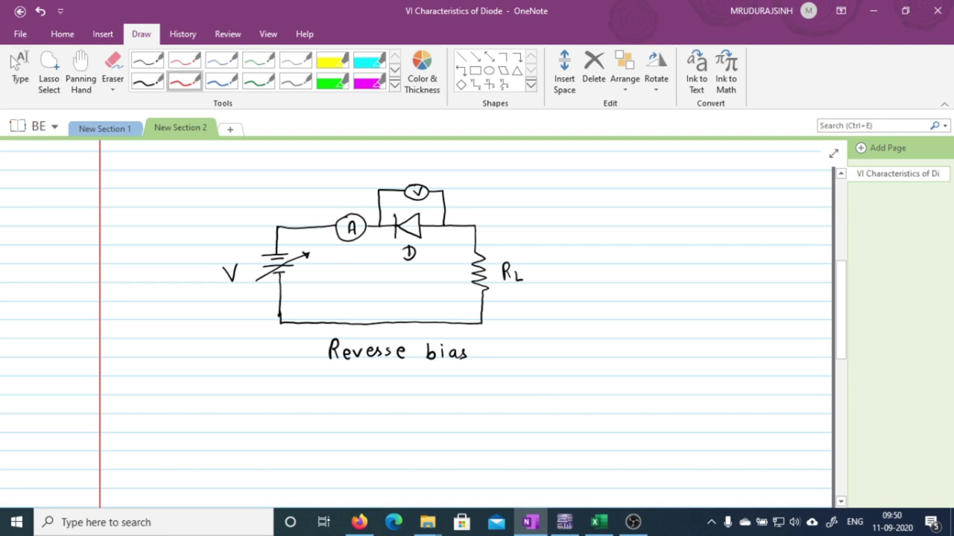
drag(422, 248, 432, 247)
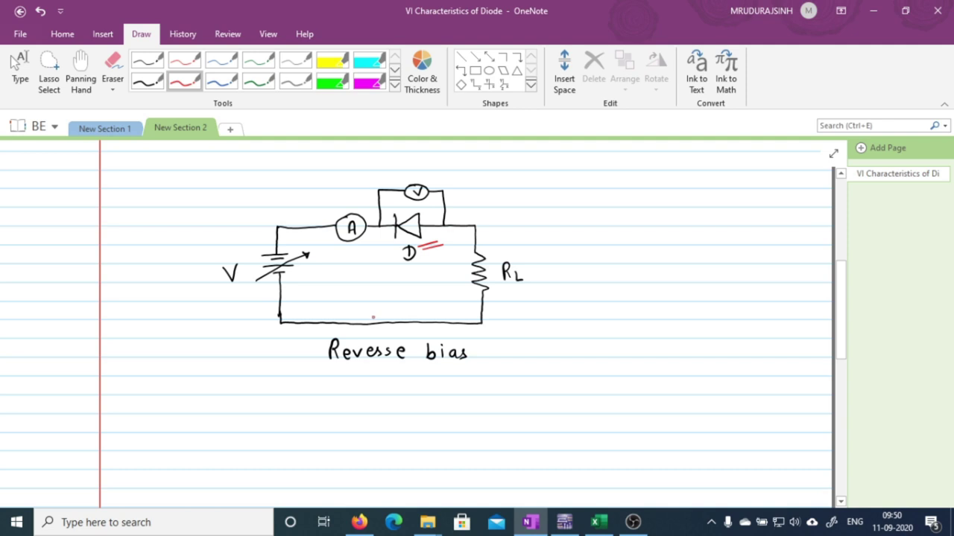
drag(527, 187, 521, 177)
mouse_move(305, 243)
mouse_down()
mouse_move(250, 276)
mouse_move(309, 284)
mouse_move(312, 252)
mouse_up()
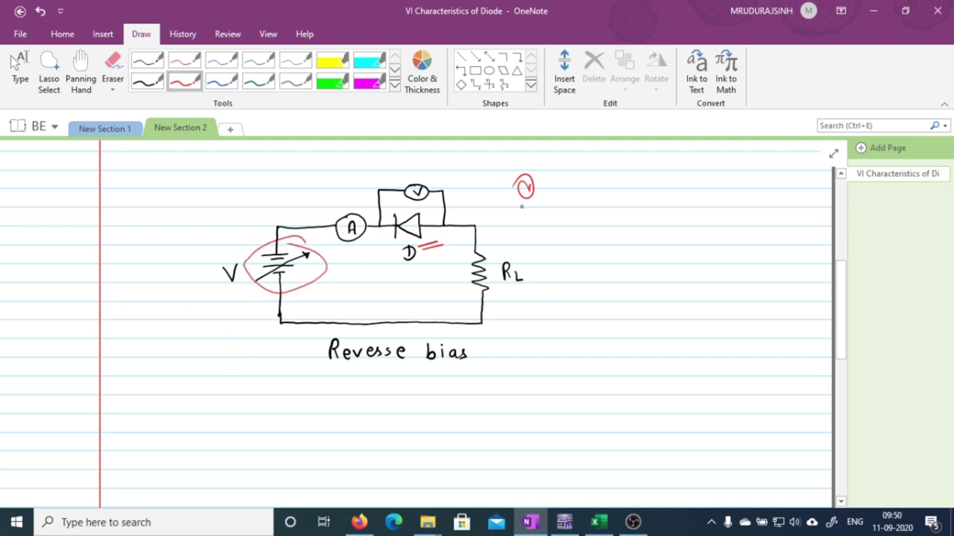
mouse_move(523, 216)
mouse_down()
mouse_move(534, 215)
mouse_move(520, 218)
mouse_up()
drag(549, 187, 553, 210)
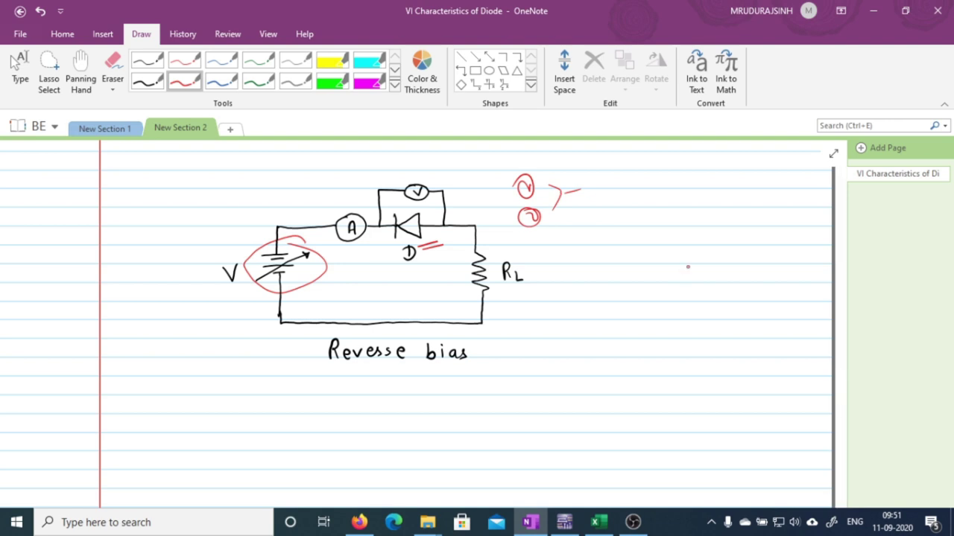
key(Escape)
- Switch to Multisim, cut the interactive voltage source and paste it back rotated 180 degrees to reverse its polarity
click(564, 521)
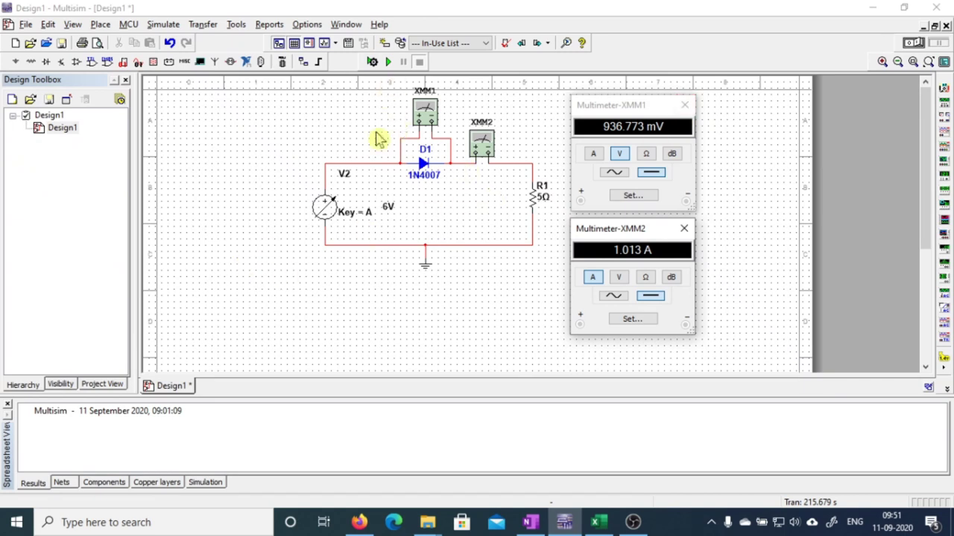
click(324, 214)
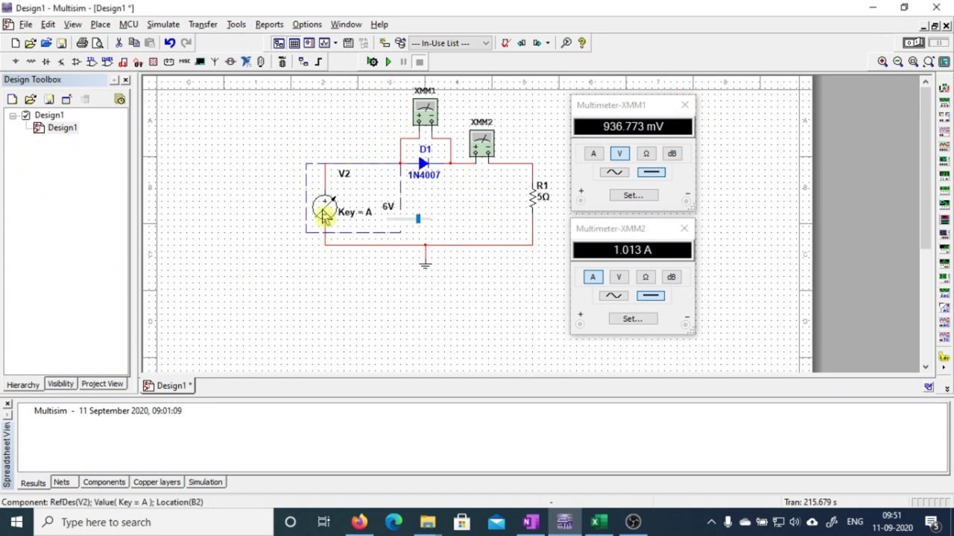
key(ctrl+x)
key(ctrl+v)
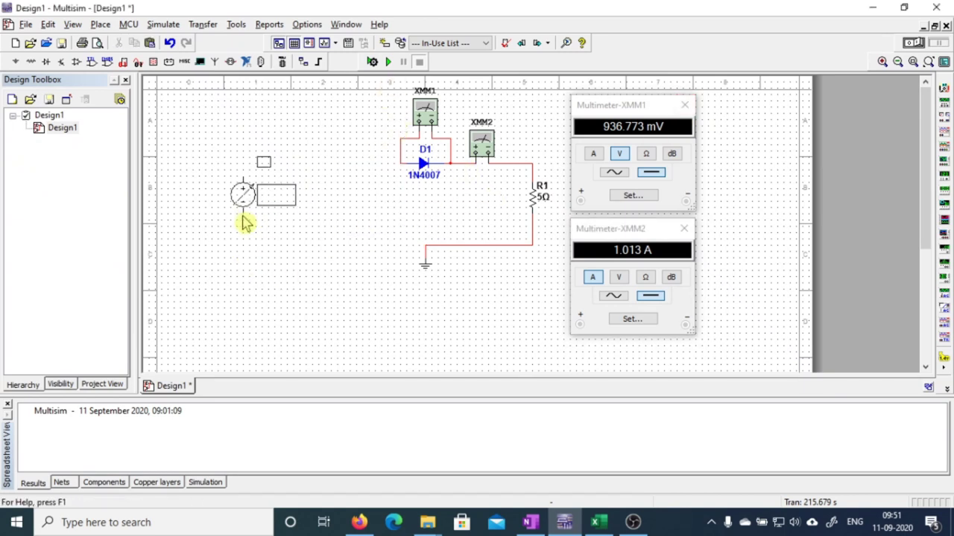
key(ctrl+r)
key(ctrl+r)
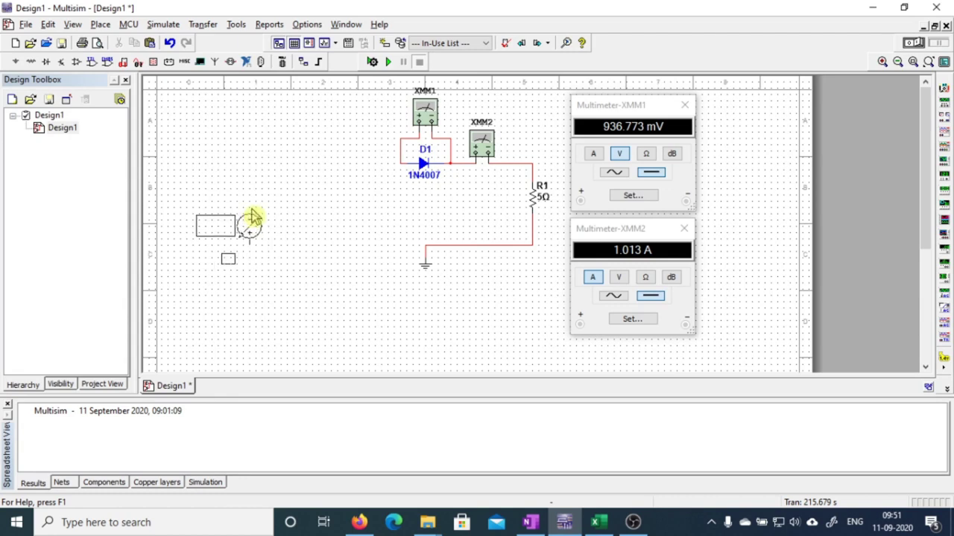
click(314, 195)
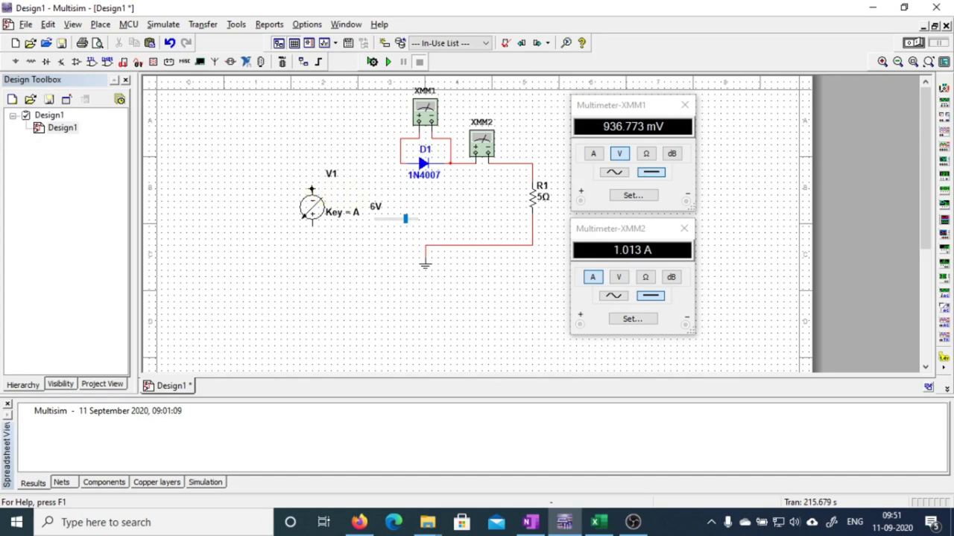
- Wire the reversed source's negative terminal to the diode's anode node and its positive terminal to the ground node
click(310, 190)
click(400, 163)
click(310, 223)
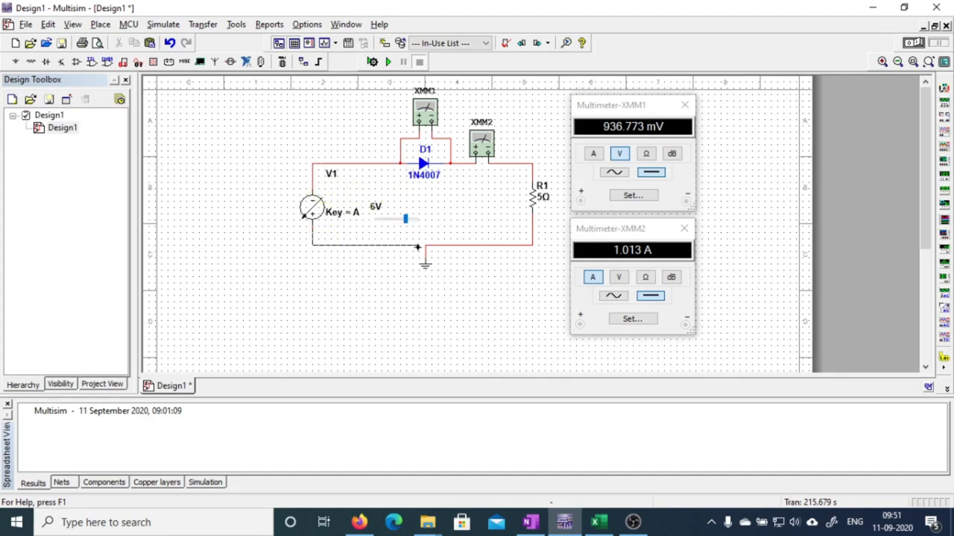
click(424, 246)
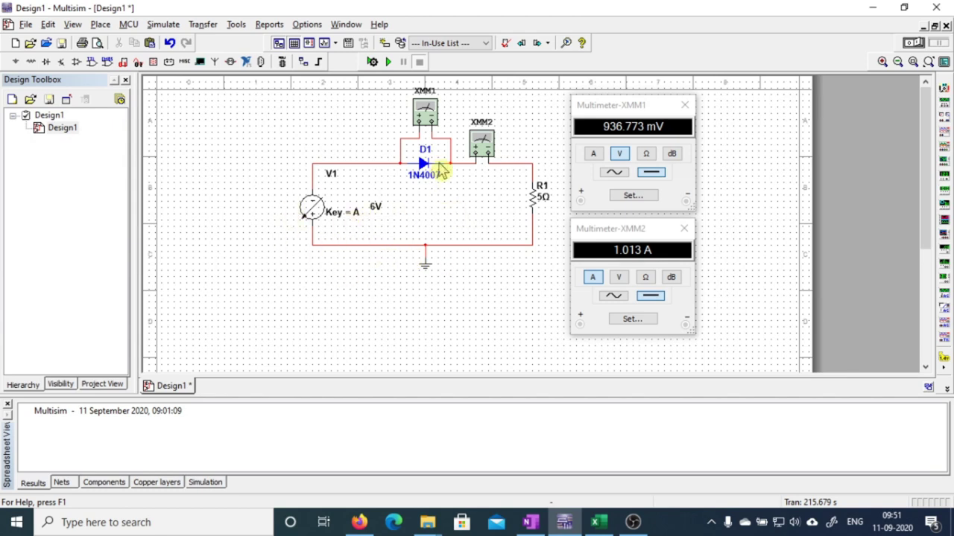
- Set source V1's maximum value to 1500 V and increment to 2.5 %, and lower its output to 0 V
mouse_move(366, 226)
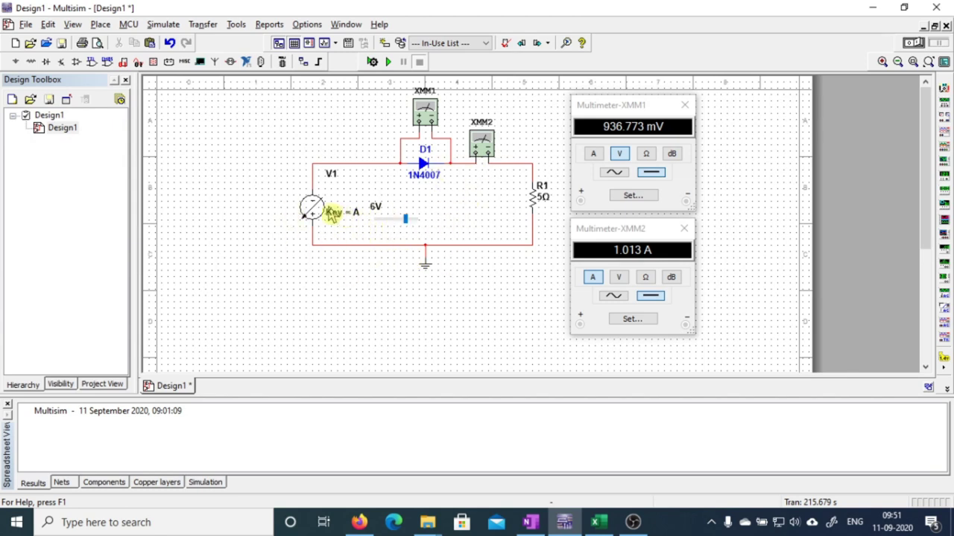
double_click(332, 215)
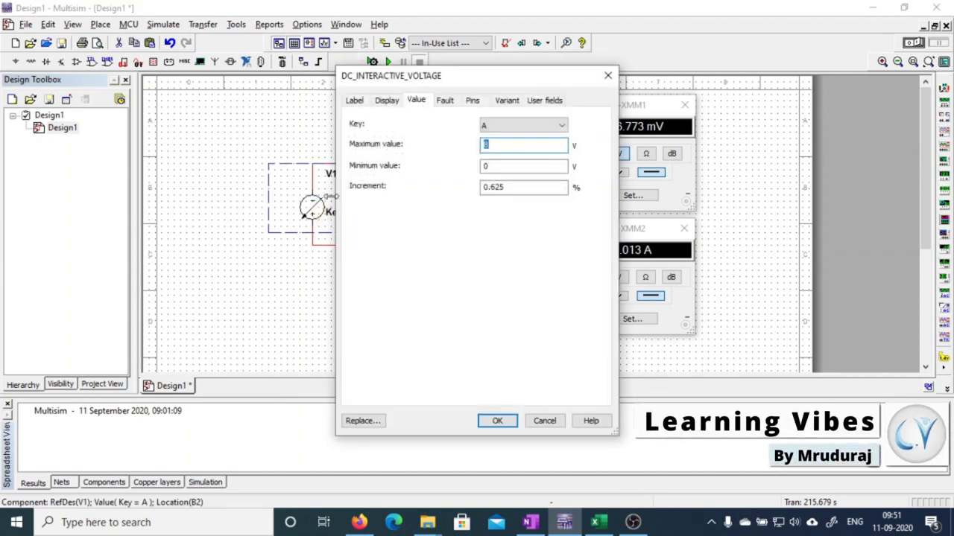
double_click(508, 144)
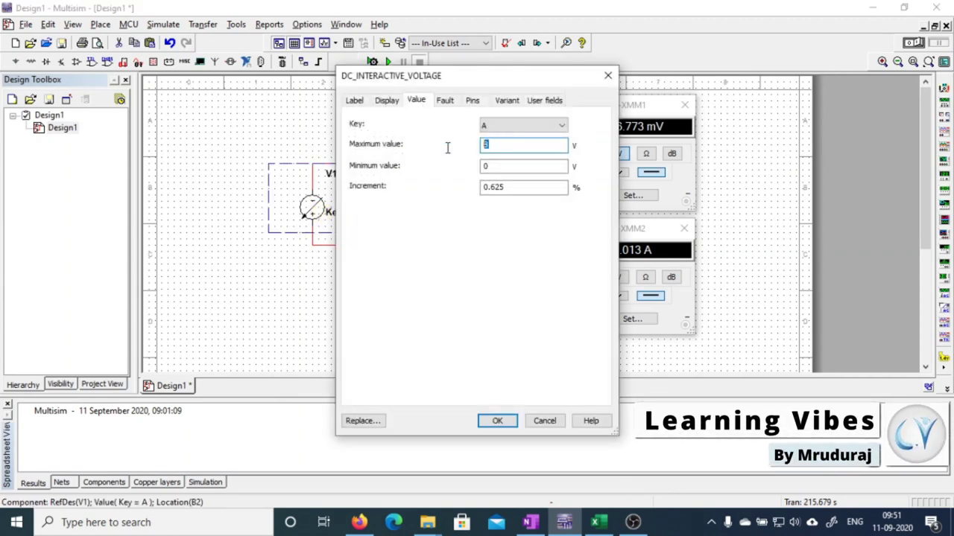
text(1500)
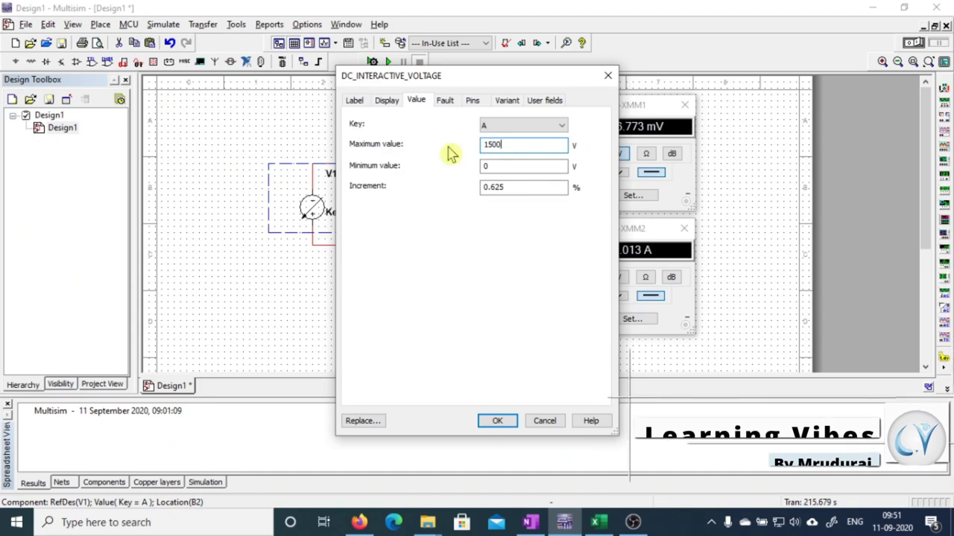
double_click(517, 188)
text(2.5)
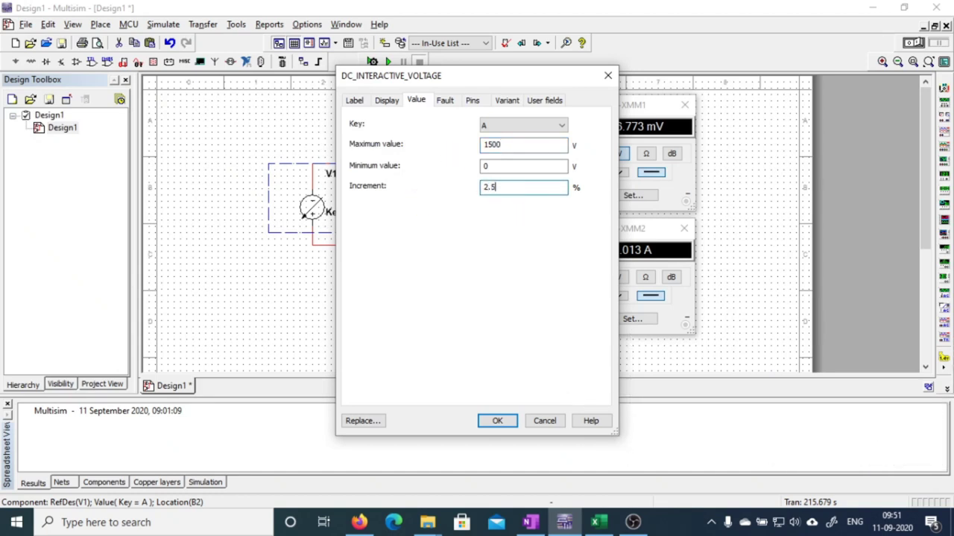
click(497, 421)
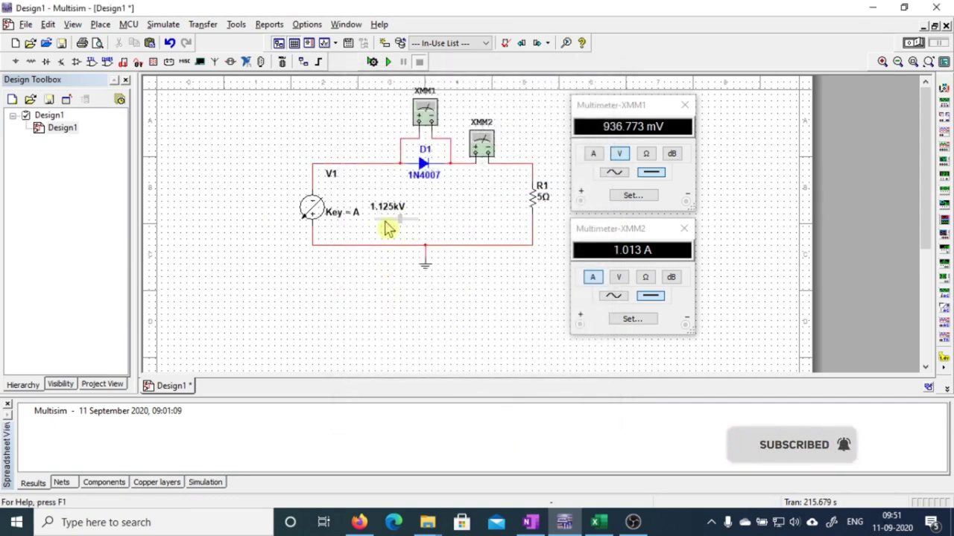
drag(390, 226, 363, 226)
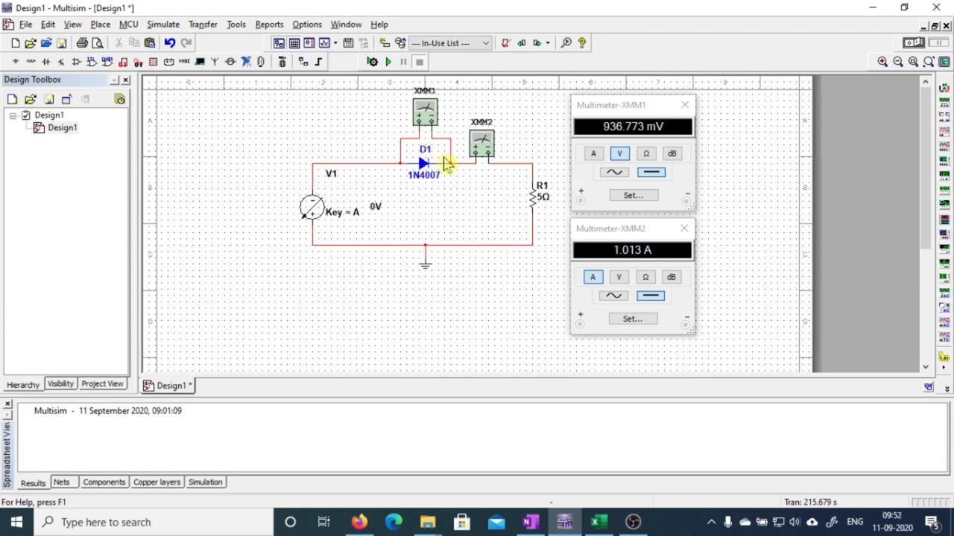
- Start the reverse-bias simulation and raise source V1 stepwise to 150 V
click(389, 62)
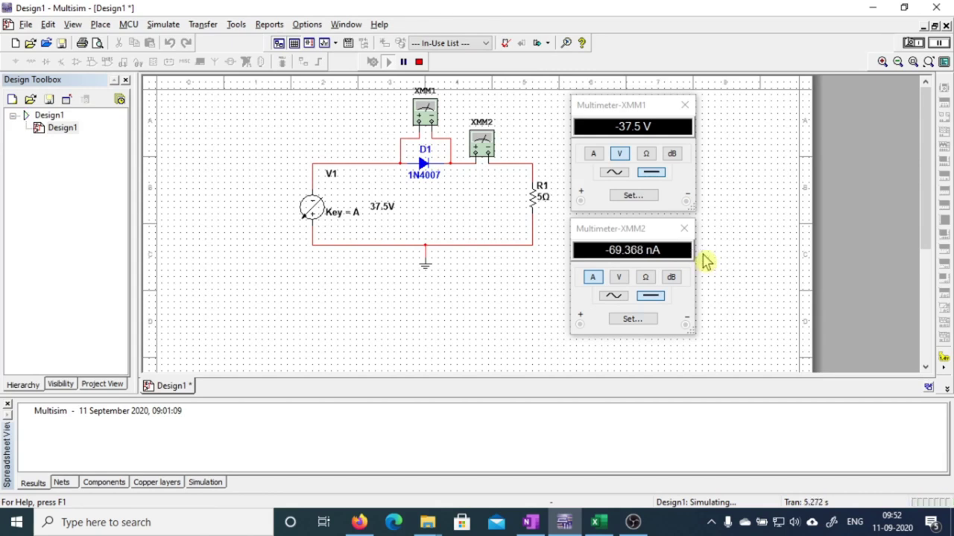
key(a)
key(a)
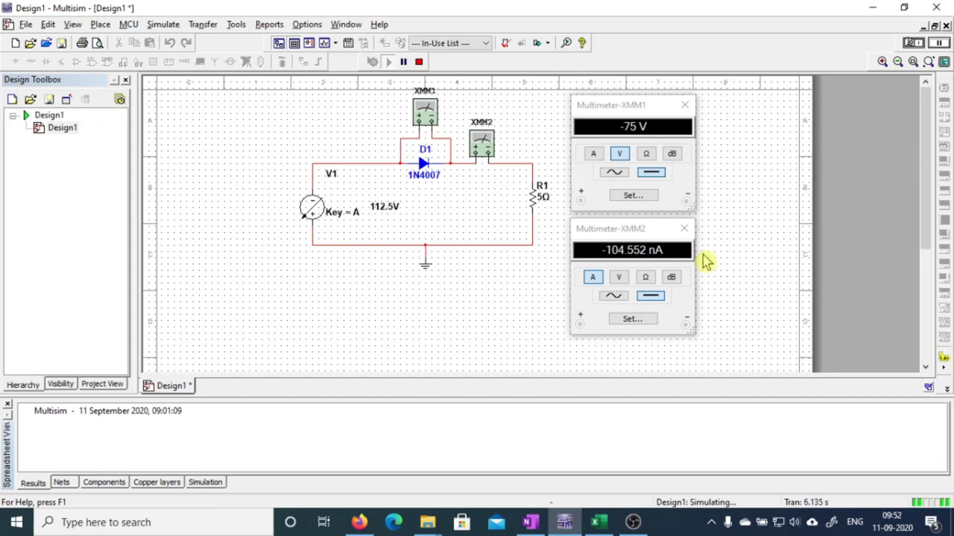
key(a)
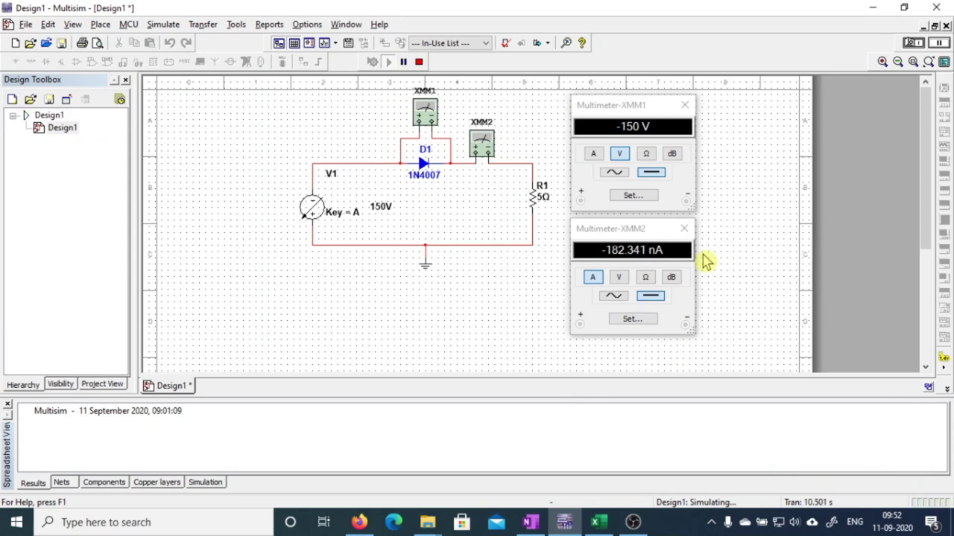
- Raise source V1 stepwise from 150 V to 450 V while the simulation runs
key(a)
key(a)
key(a)
key(a)
key(a)
key(a)
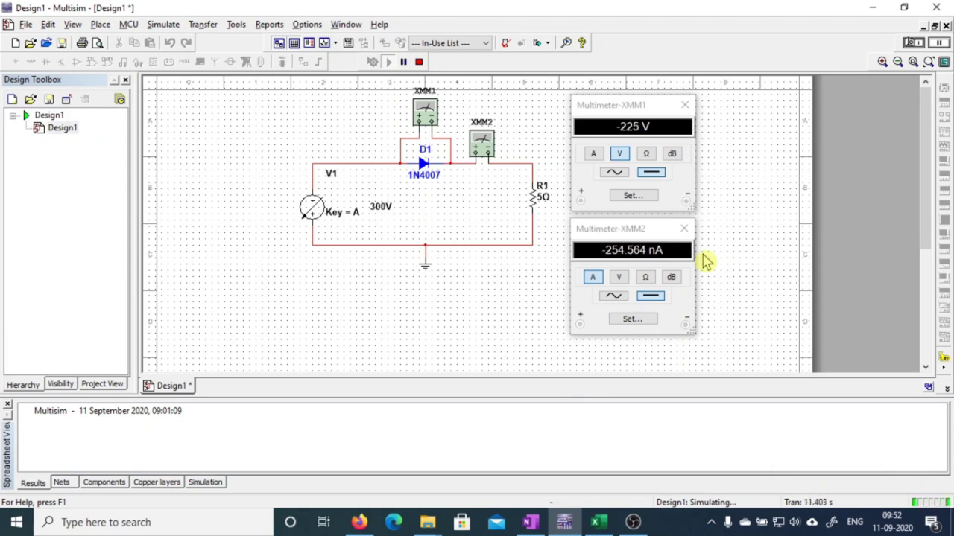
key(a)
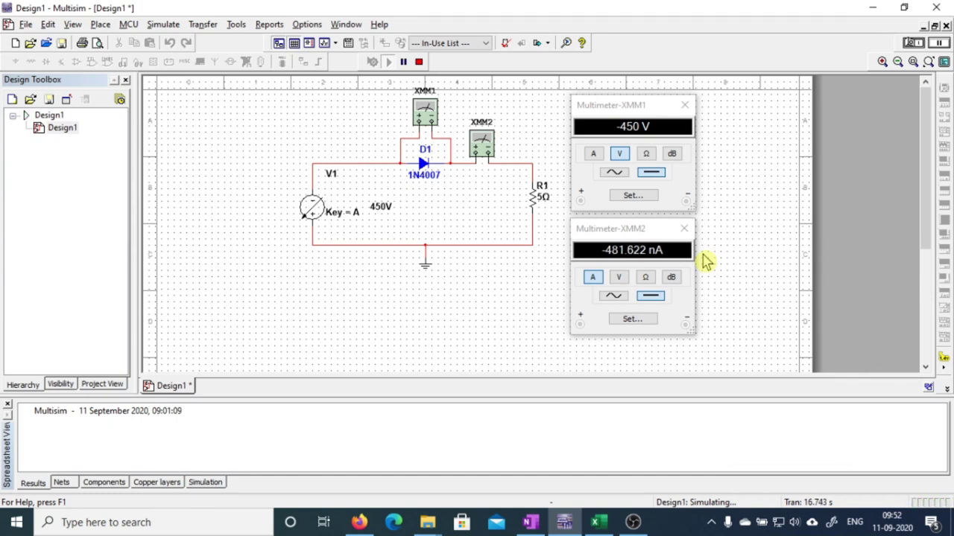
- Increase source V1 stepwise to 750 V in the running simulation
key(a)
key(a)
key(a)
key(a)
key(a)
key(a)
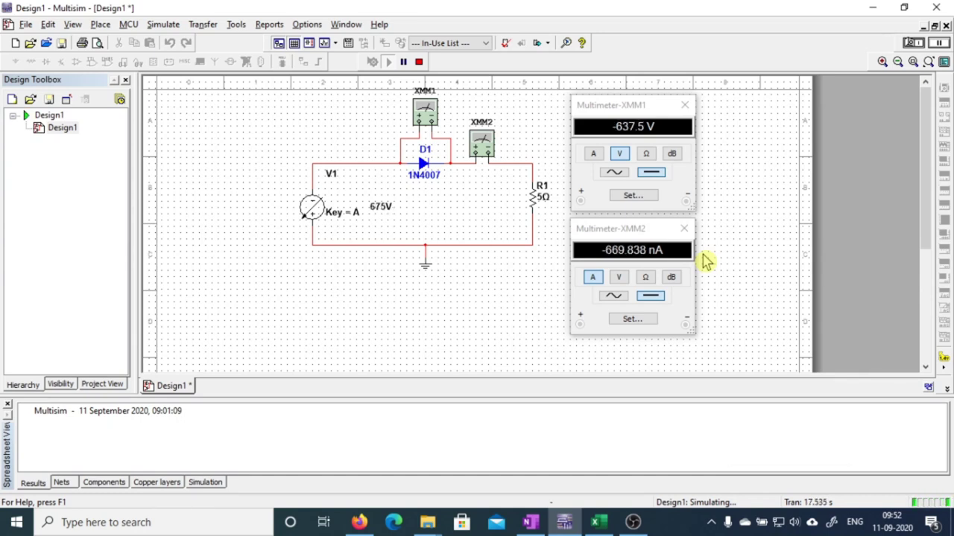
key(a)
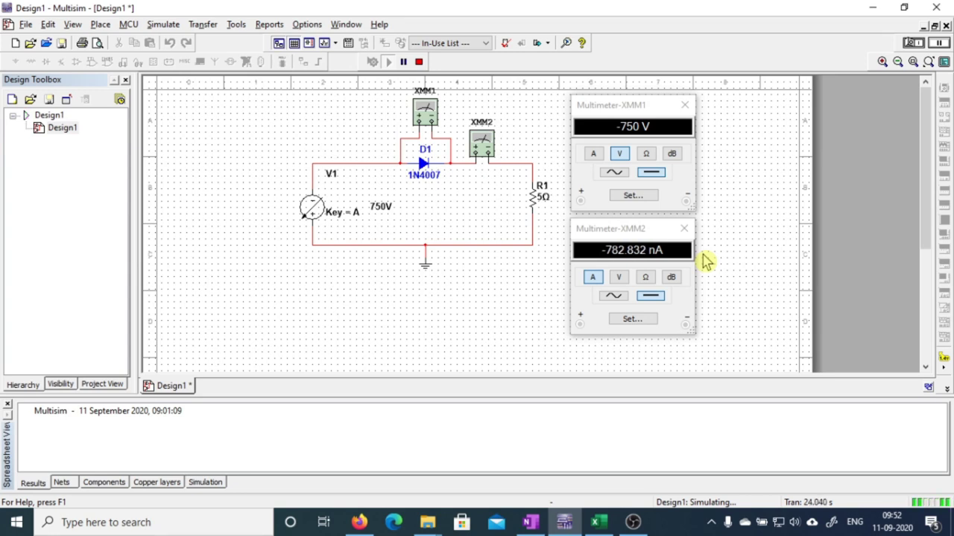
- Increase source V1 stepwise to 1.013 kV in the running simulation, pausing at 900 V for a reading
key(a)
key(a)
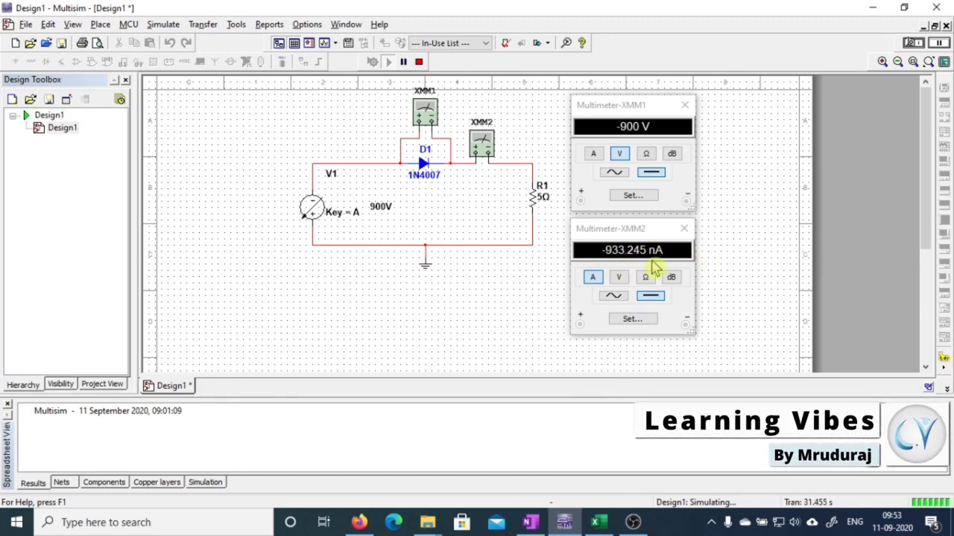
key(a)
mouse_move(399, 231)
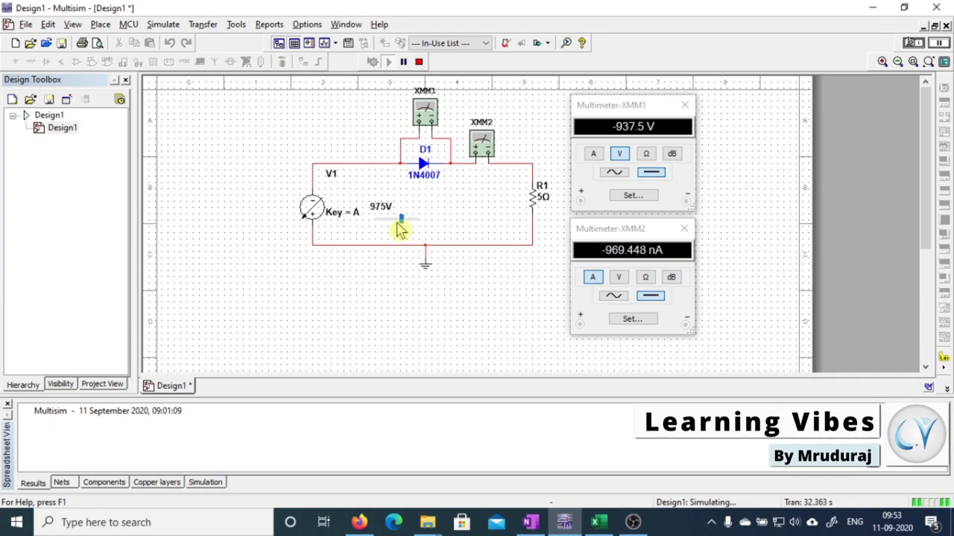
key(a)
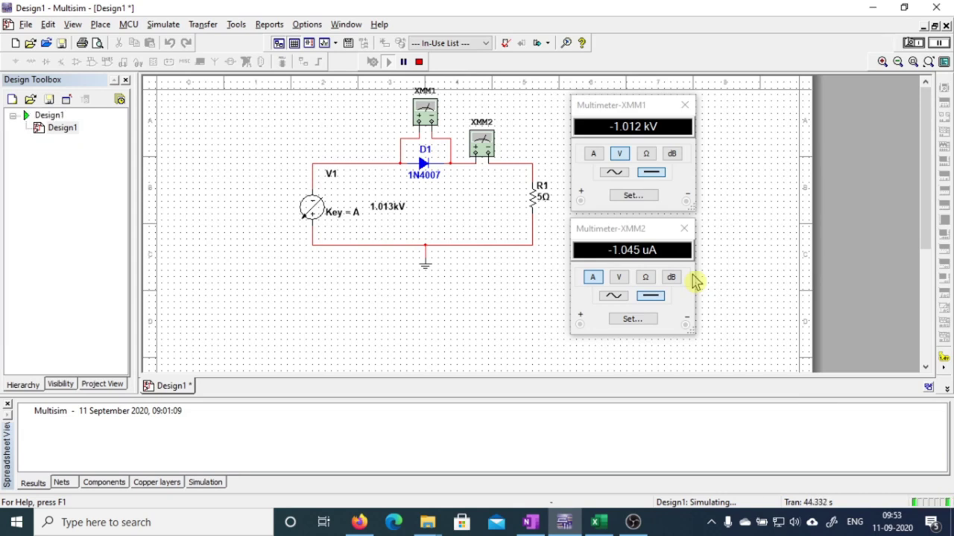
- Raise source V1 stepwise to 1.2 kV to drive the diode into reverse breakdown
key(a)
key(a)
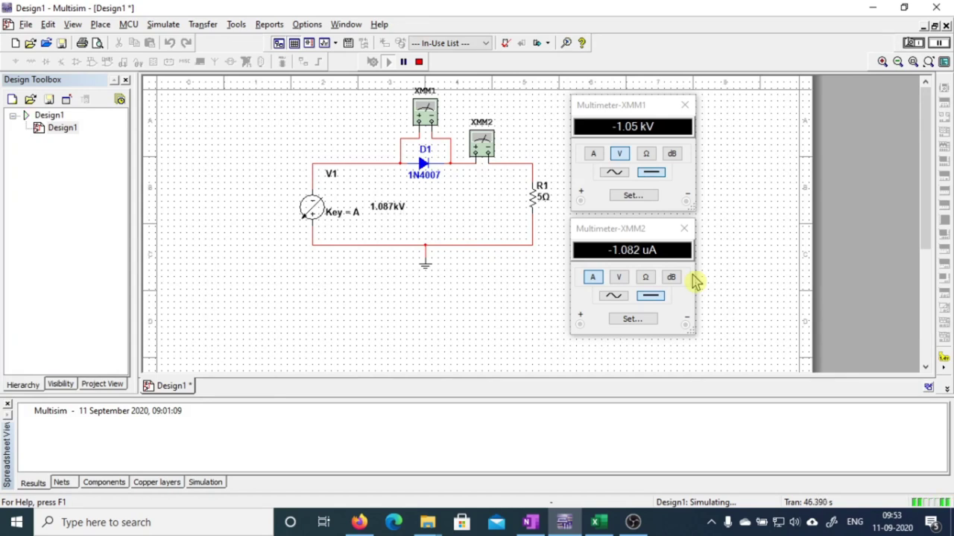
key(a)
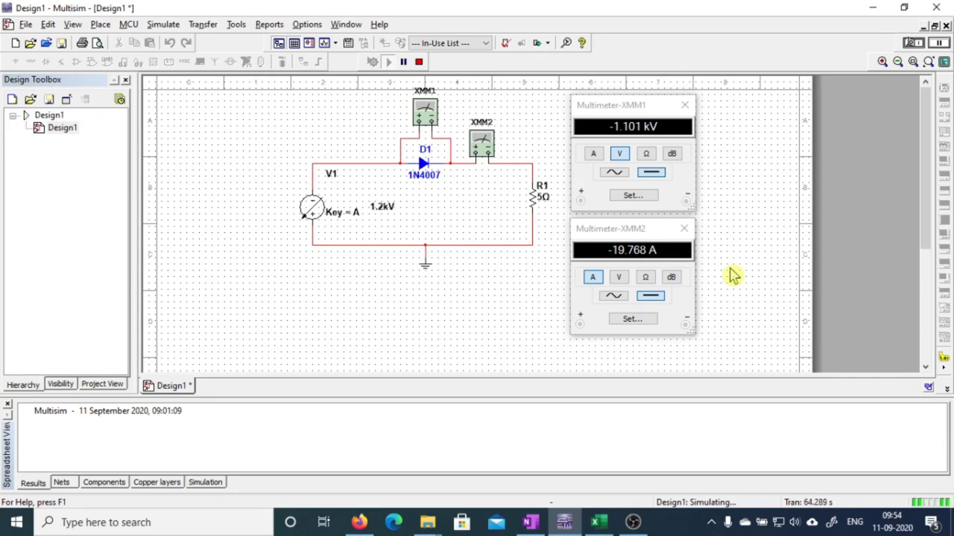
- Stop the simulation after activating no further steps, check the XMM1 and XMM2 windows, and switch to the Excel workbook
click(419, 63)
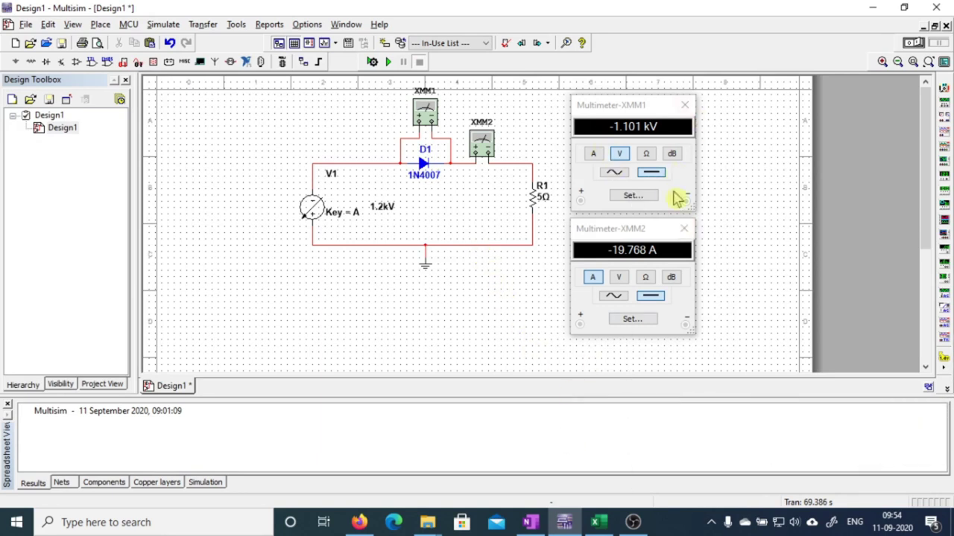
click(632, 109)
click(639, 234)
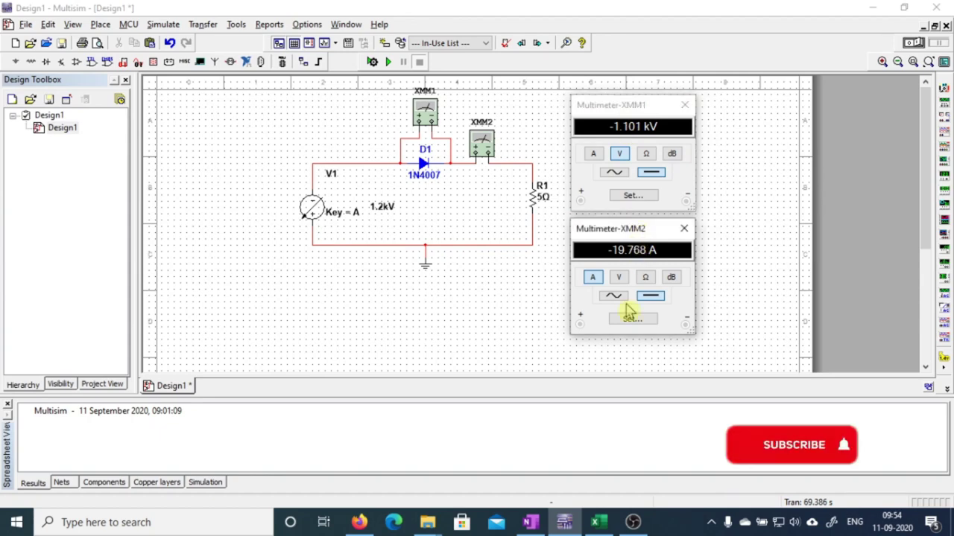
click(596, 522)
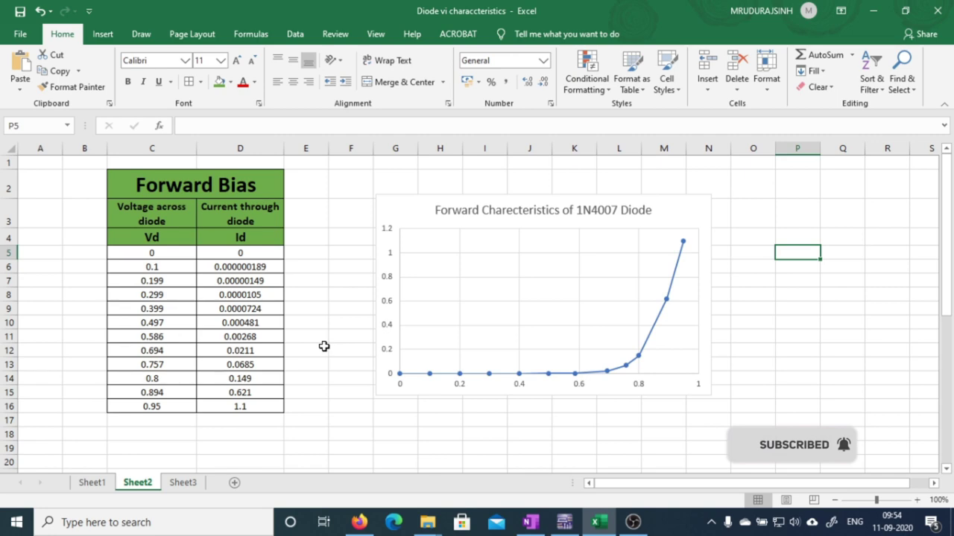
- Insert the recommended Scatter chart from the Reverse Bias readings in C26:D38
scroll(324, 347, down, 7)
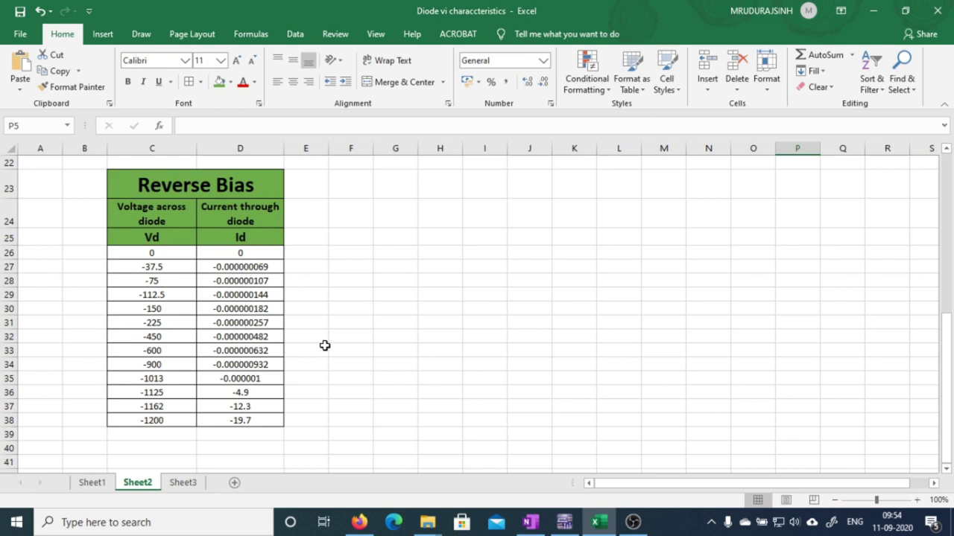
drag(158, 258, 228, 416)
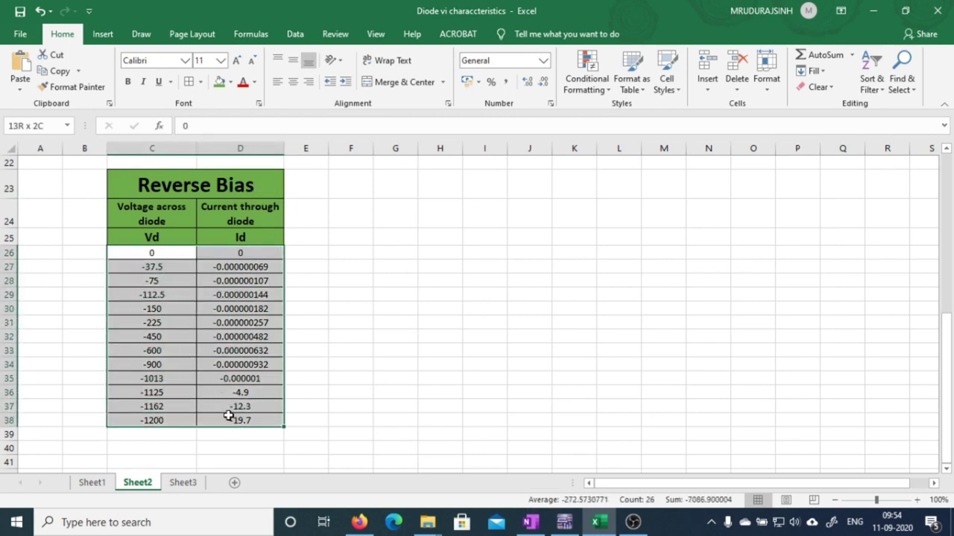
click(103, 34)
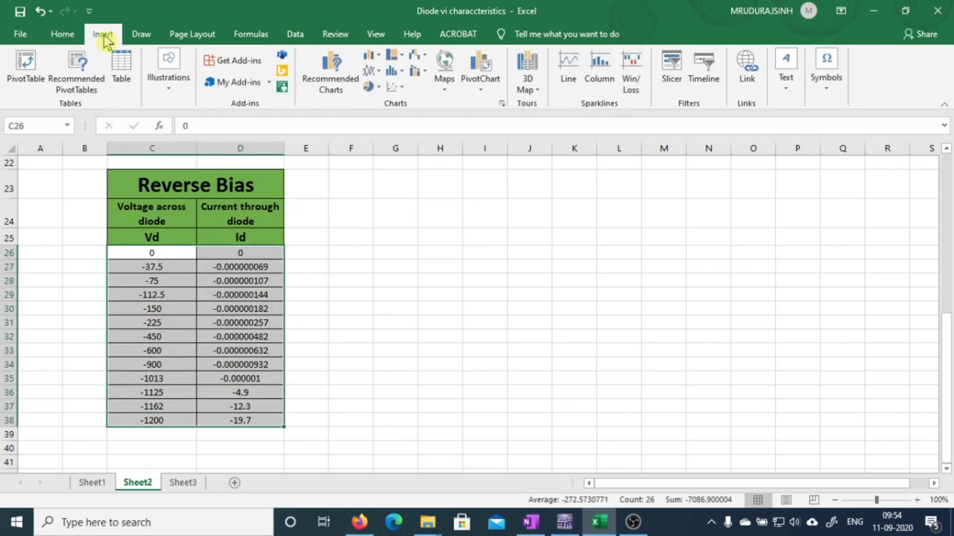
click(503, 110)
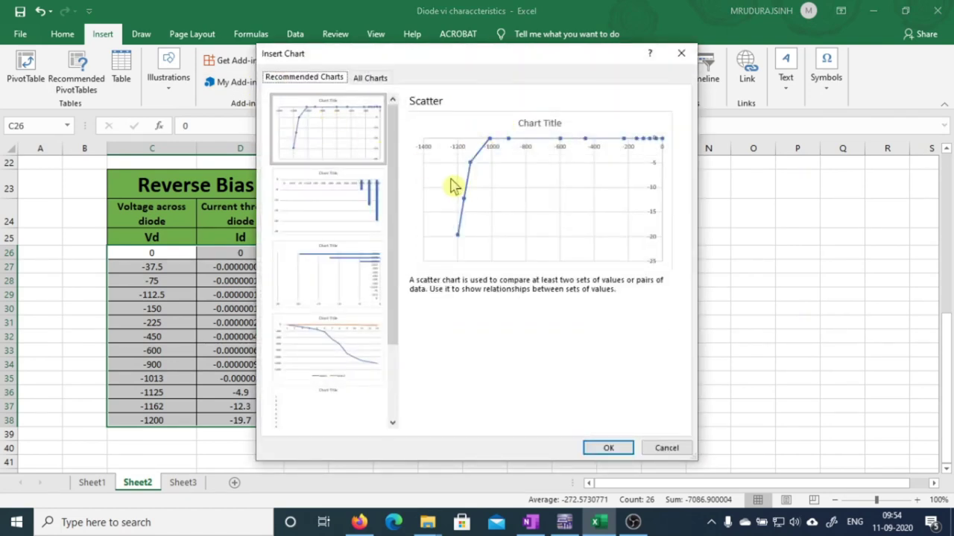
click(609, 449)
- Title the new chart "Reverse Characteristics of 1N4007 Diode" and close the title formatting options
drag(551, 221, 615, 224)
double_click(537, 226)
drag(517, 226, 555, 226)
text(Rever)
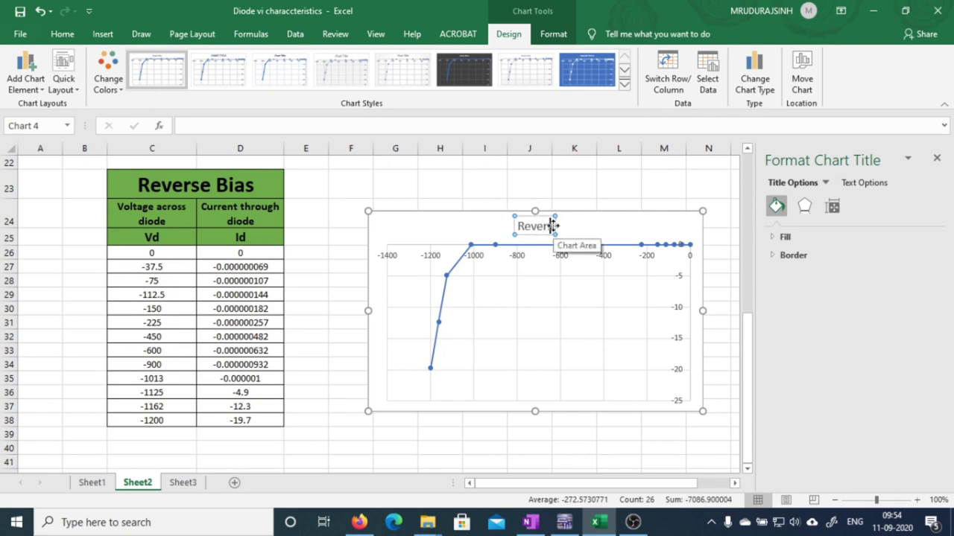
text(se Characteristics)
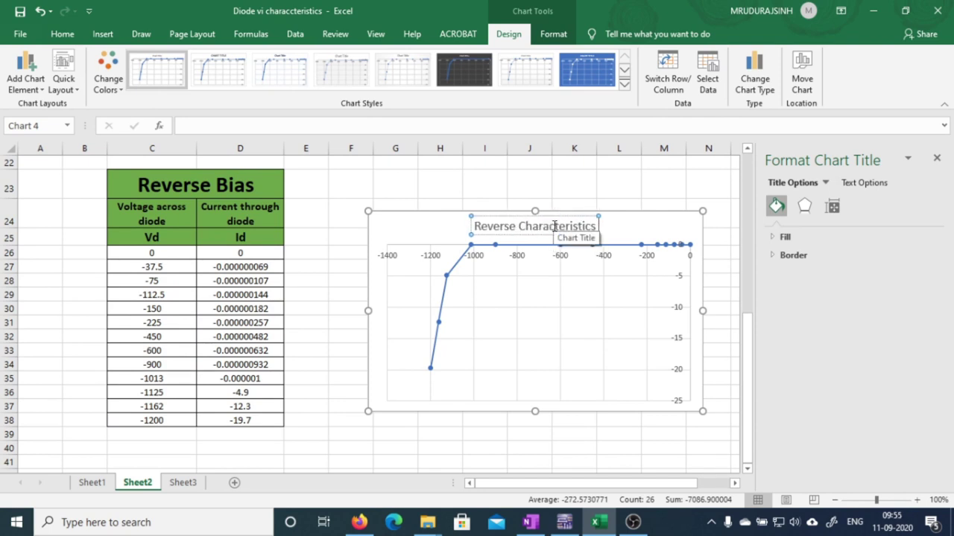
text( of 1N4007 Diode)
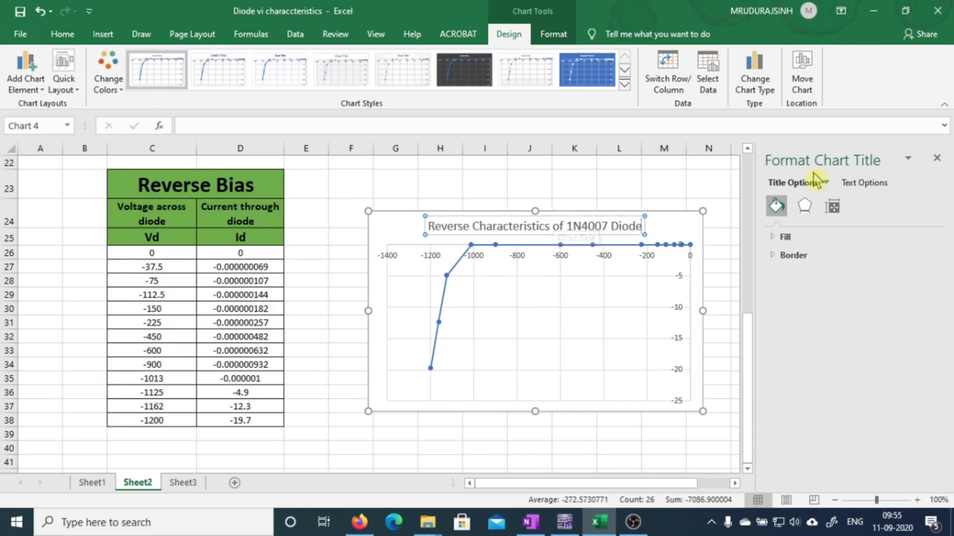
click(937, 158)
click(752, 216)
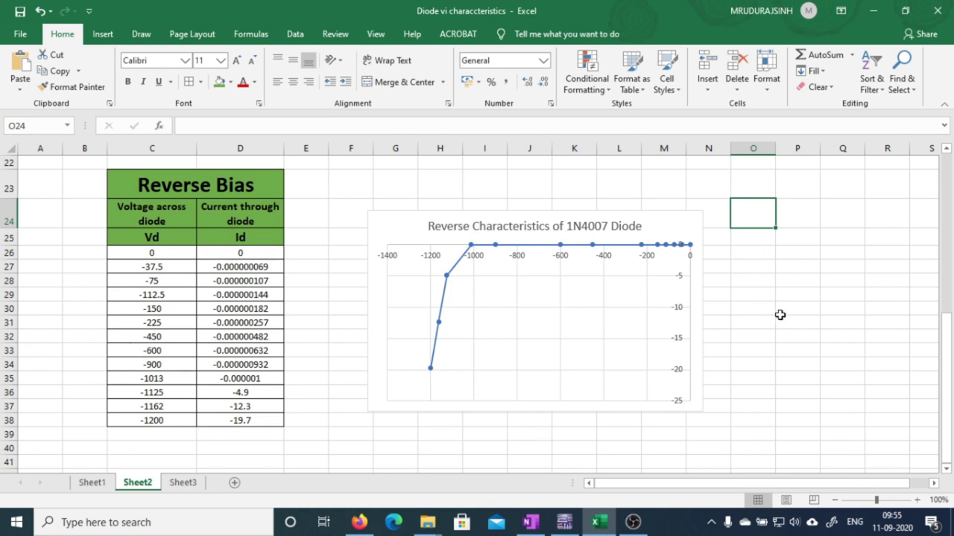
- Zoom the sheet out to 80% and shift the reverse characteristics chart slightly up and to the left
click(836, 500)
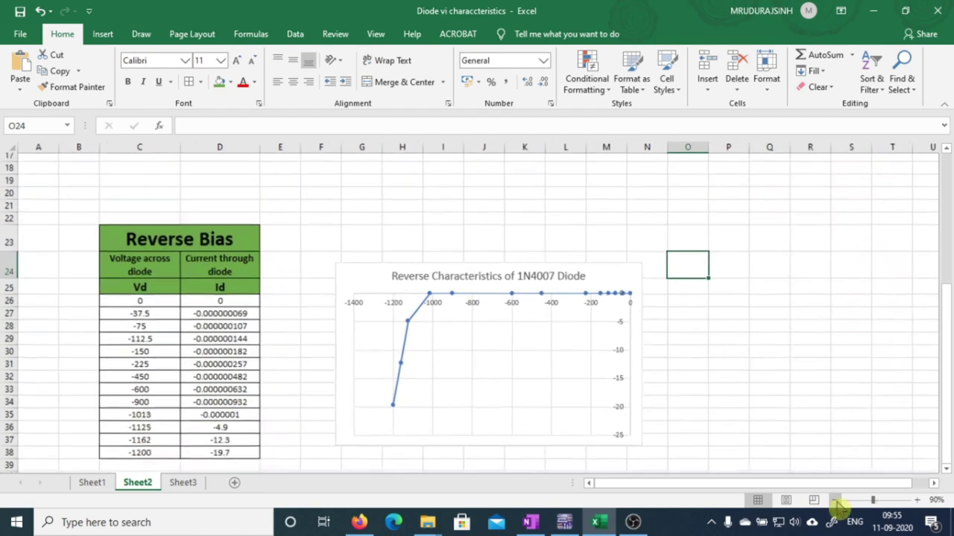
click(835, 500)
drag(535, 316, 520, 266)
scroll(603, 251, up, 3)
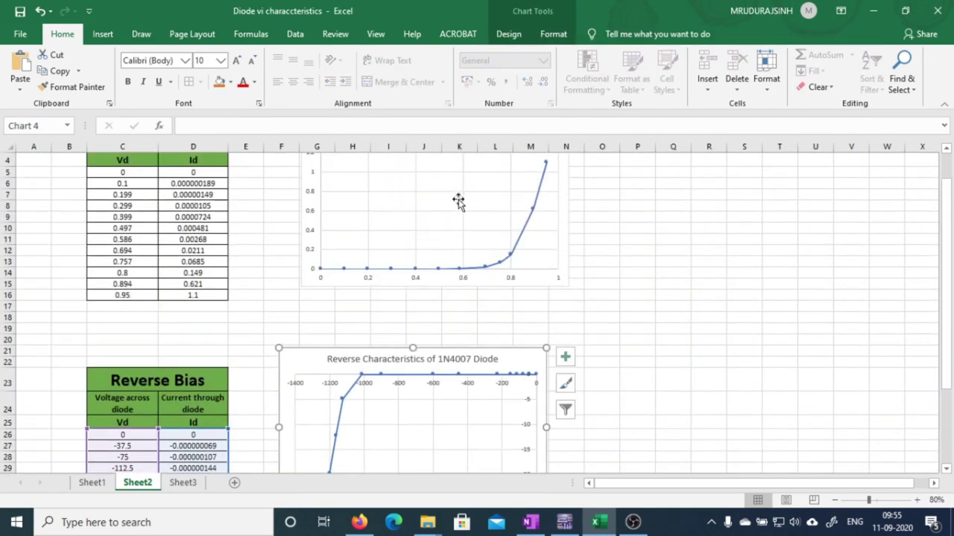
- Move the forward characteristics chart right so it spans about columns O to V beside the Forward Bias table
click(461, 207)
scroll(468, 218, up, 1)
scroll(468, 218, up, 1)
click(311, 196)
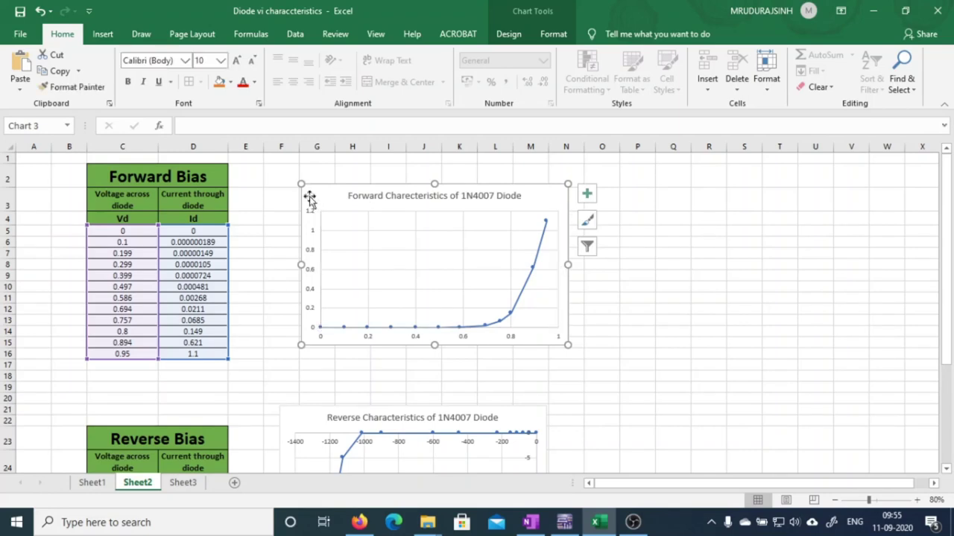
drag(383, 217, 607, 215)
- Move the reverse characteristics chart diagonally below and left of the forward chart, with both zero-current axes roughly level
drag(511, 417, 564, 333)
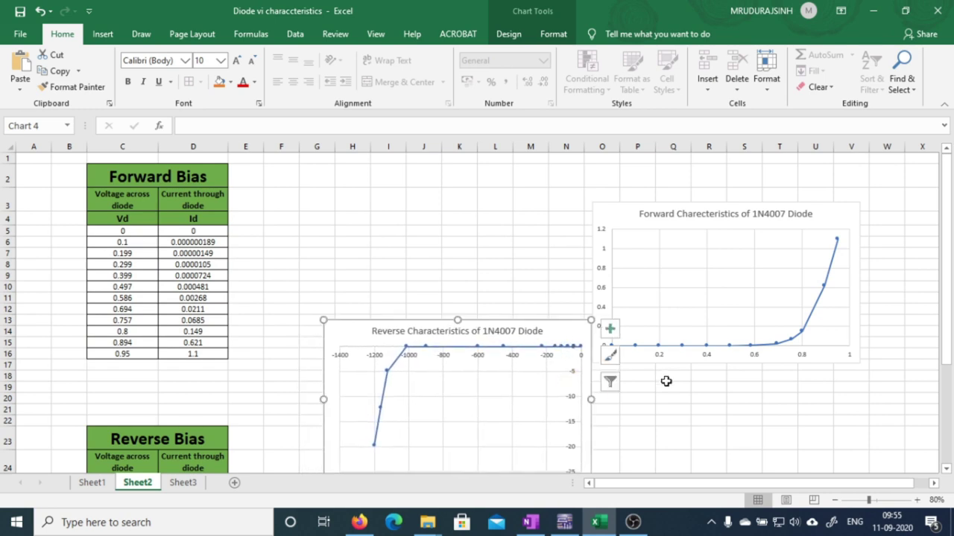
click(669, 379)
scroll(670, 387, down, 1)
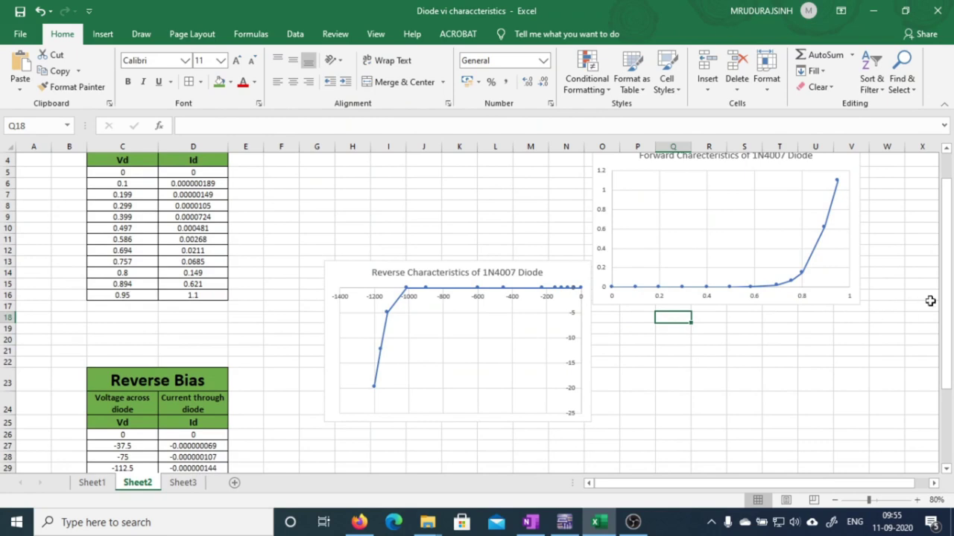
mouse_move(945, 347)
mouse_down()
mouse_move(947, 324)
mouse_move(950, 332)
mouse_up()
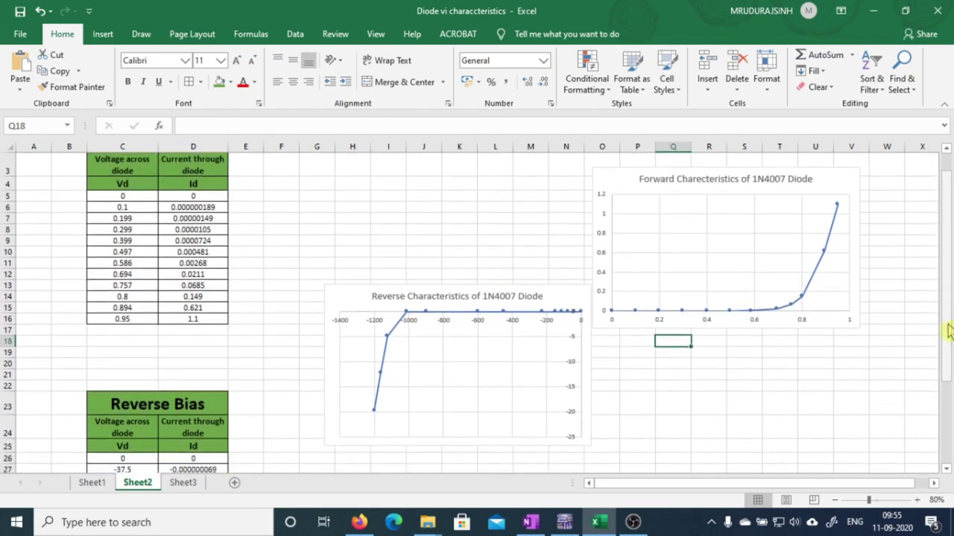